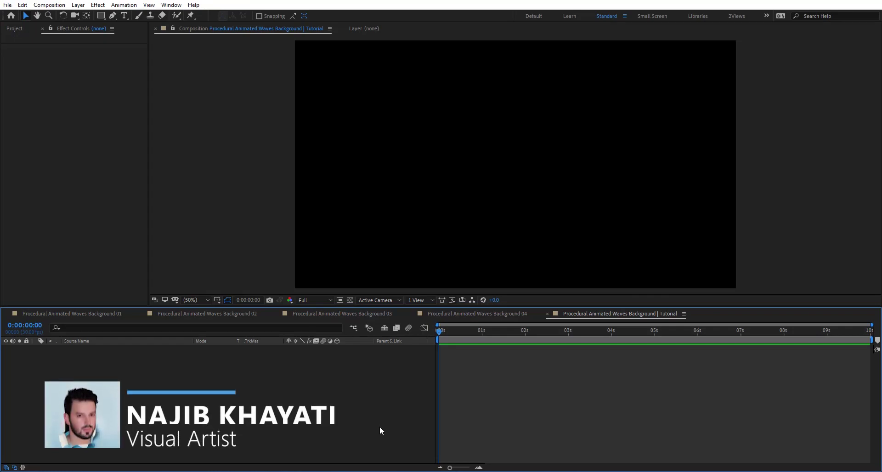
Step: Draw a white rectangle covering the lower part of the composition and extending past its sides and bottom edge
left_click(101, 16)
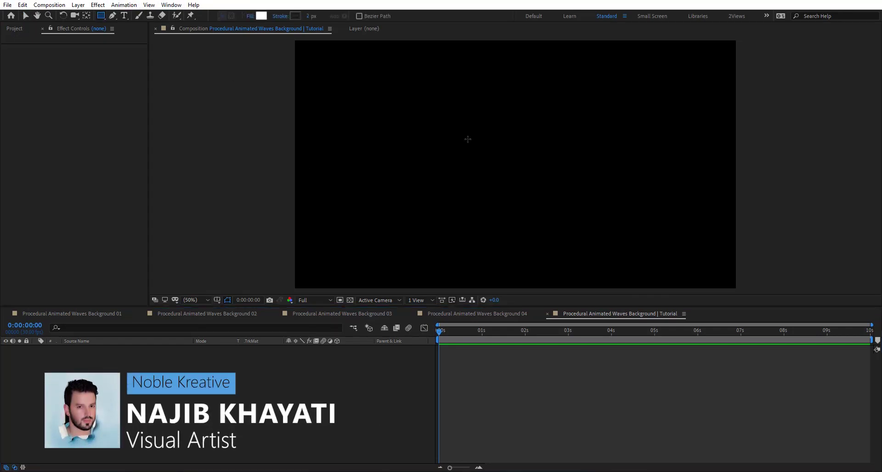
key("comma")
left_click_drag(343, 124, 717, 267)
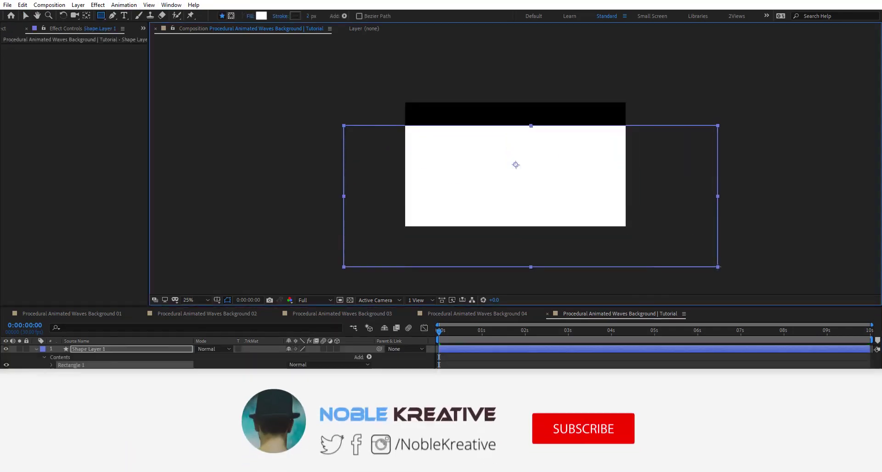
Step: Delete the stroke from the rectangle's shape contents
left_click(51, 364)
left_click(82, 382)
key("Delete")
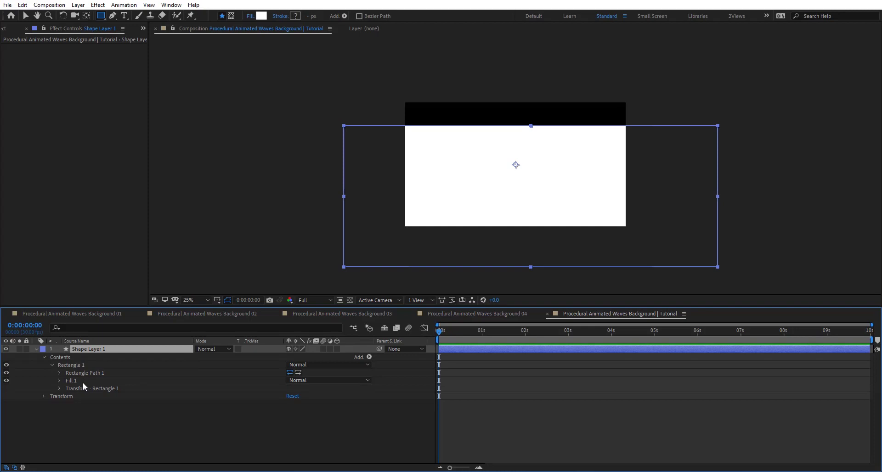
Step: Add a Wiggle Paths operator to the shape layer and preview the animation
left_click(369, 357)
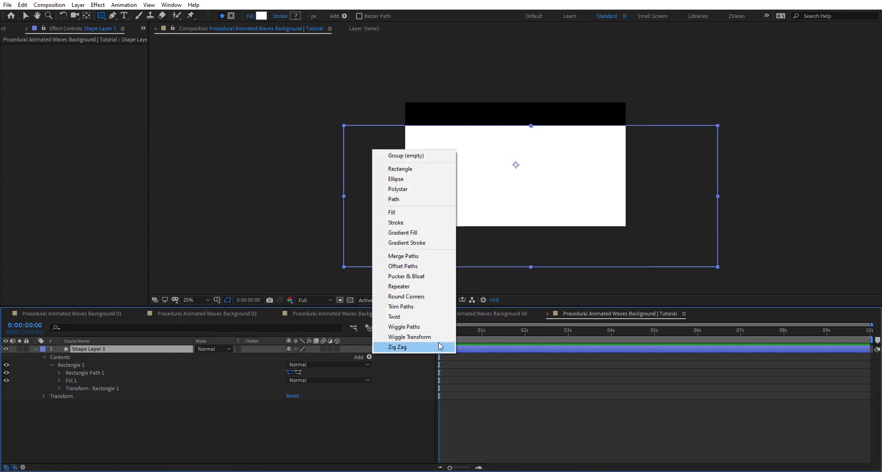
left_click(404, 326)
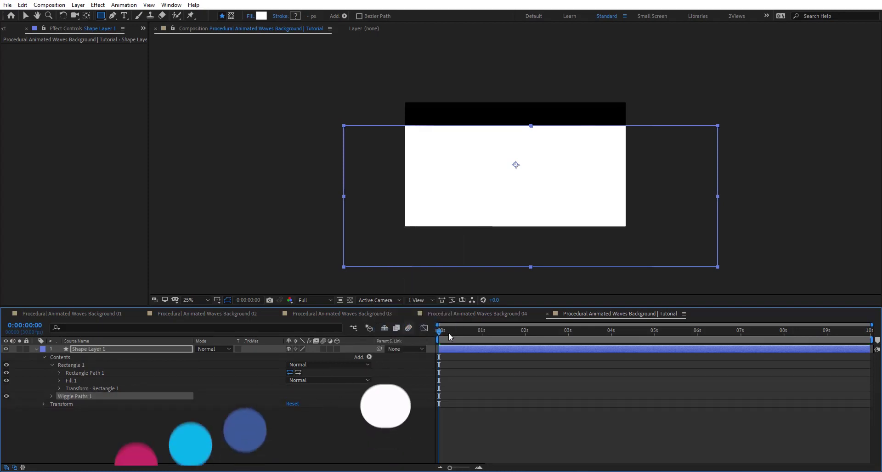
key("space")
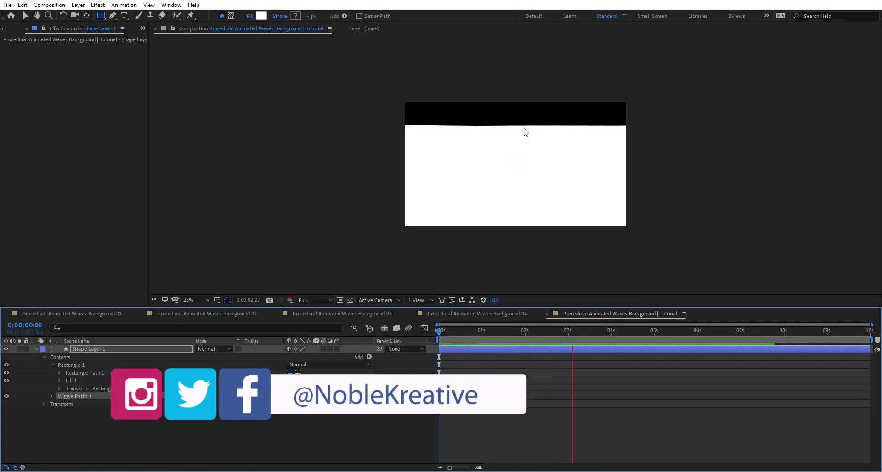
left_click_drag(455, 331, 537, 341)
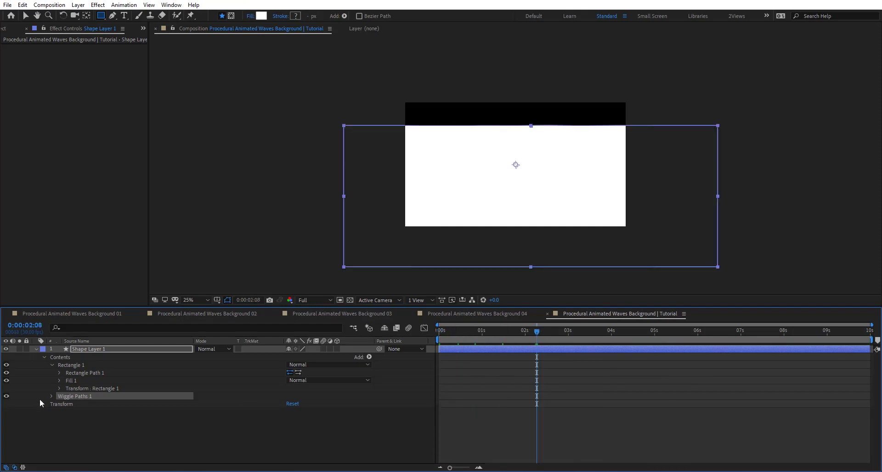
Step: Set the Wiggle Paths size to 310 and play back the wiggling edge
left_click(52, 397)
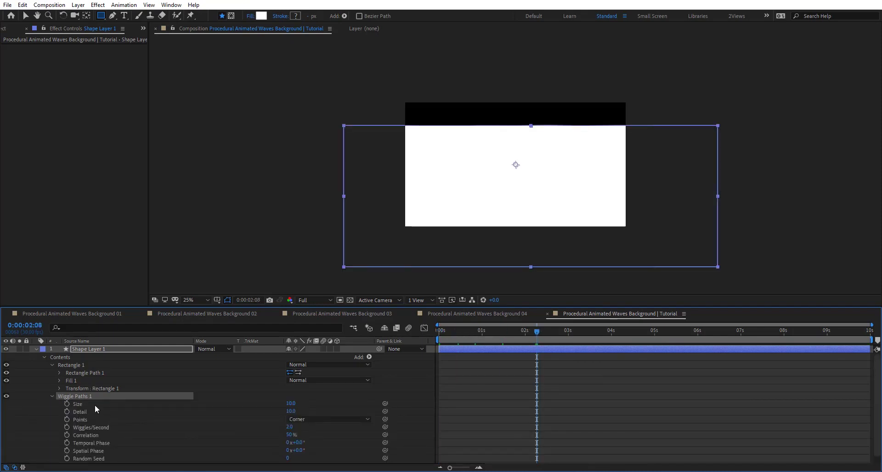
left_click_drag(290, 403, 421, 400)
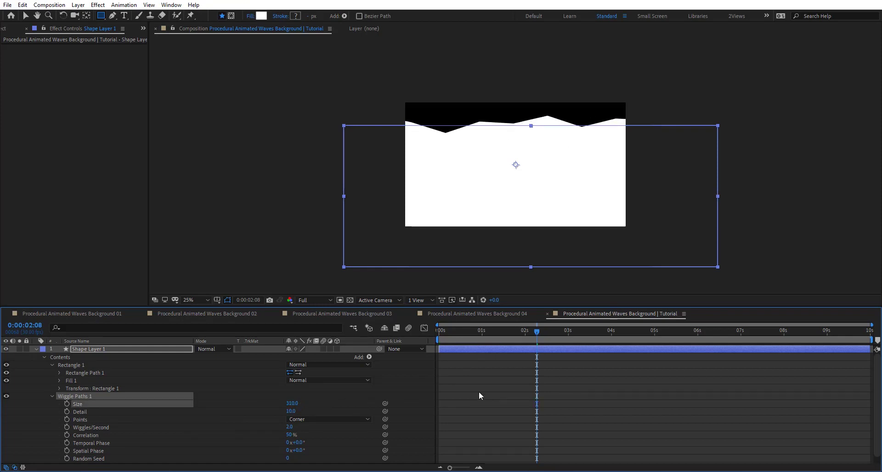
left_click_drag(578, 332, 628, 332)
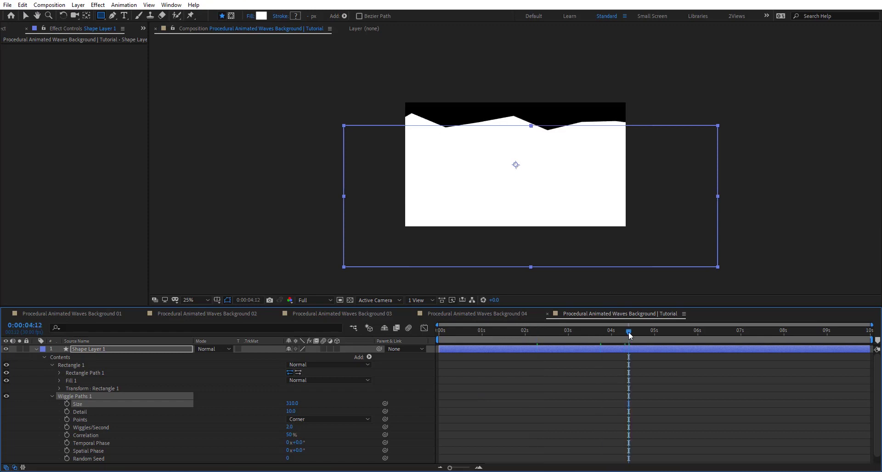
key("space")
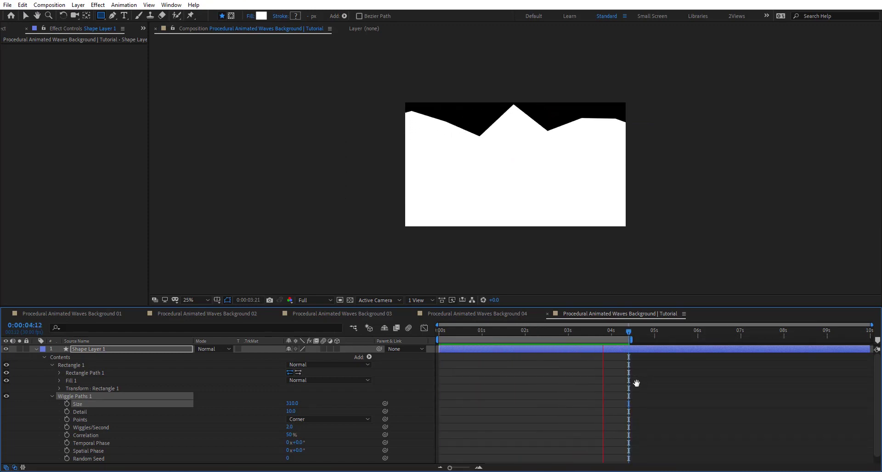
left_click_drag(451, 334, 471, 337)
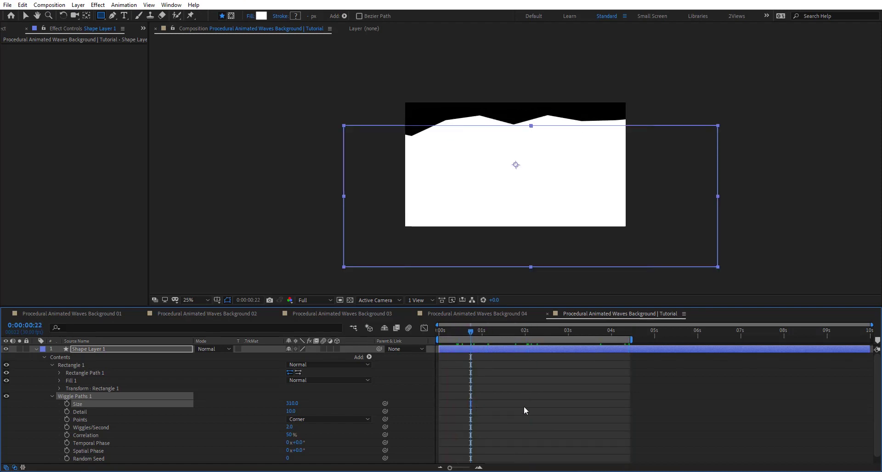
Step: Change the Wiggle Paths points to Smooth and scrub the timeline to check the waves
scroll(93, 411, "down", 1)
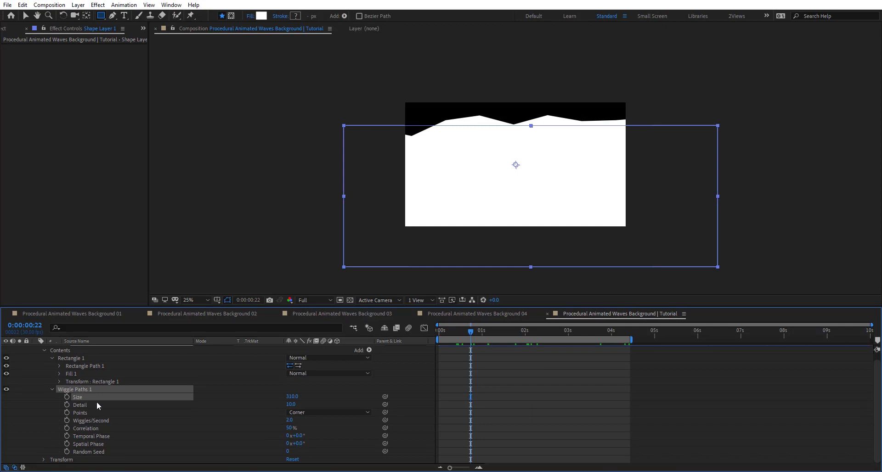
left_click(324, 397)
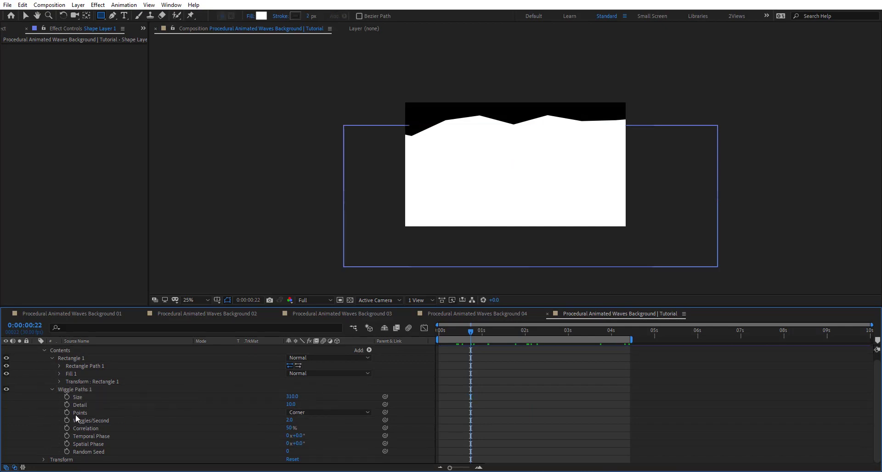
left_click(336, 413)
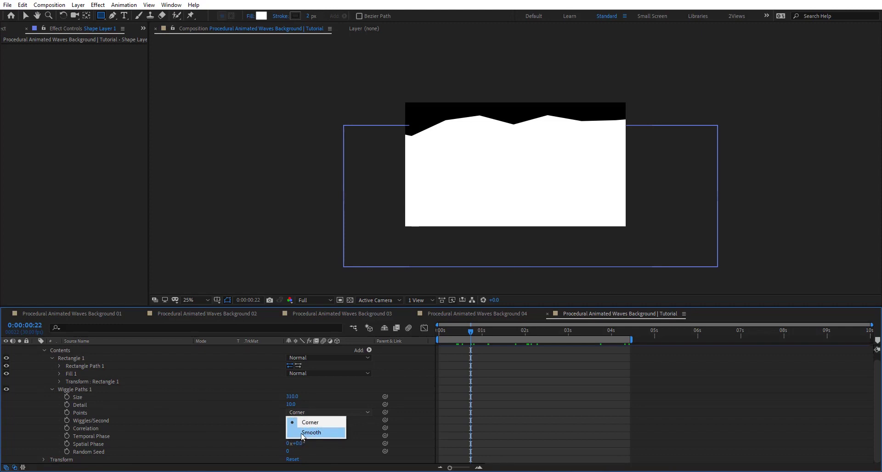
left_click(312, 433)
left_click_drag(470, 332, 548, 334)
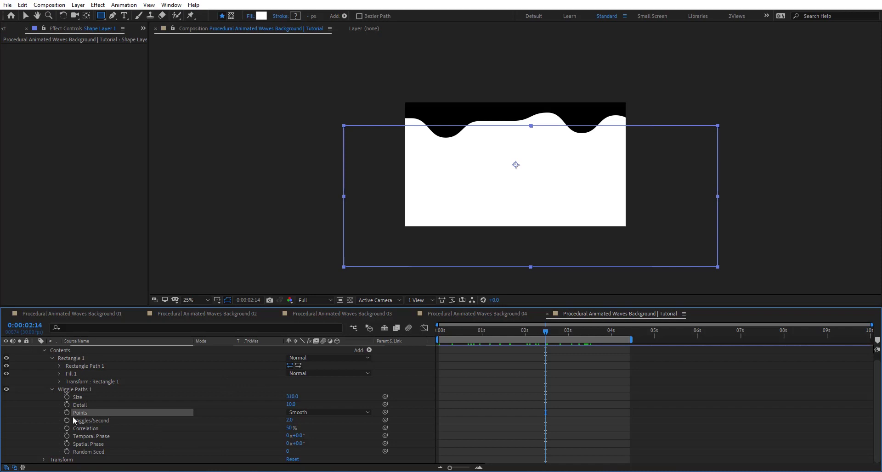
Step: Set the Wiggle Paths wiggles per second to 0 and its detail to 5, and test the phase value
left_click(289, 419)
type("0")
key("Return")
mouse_move(293, 404)
left_mouse_down()
mouse_move(353, 405)
mouse_move(294, 407)
left_mouse_up()
left_click(292, 404)
type("5")
key("Return")
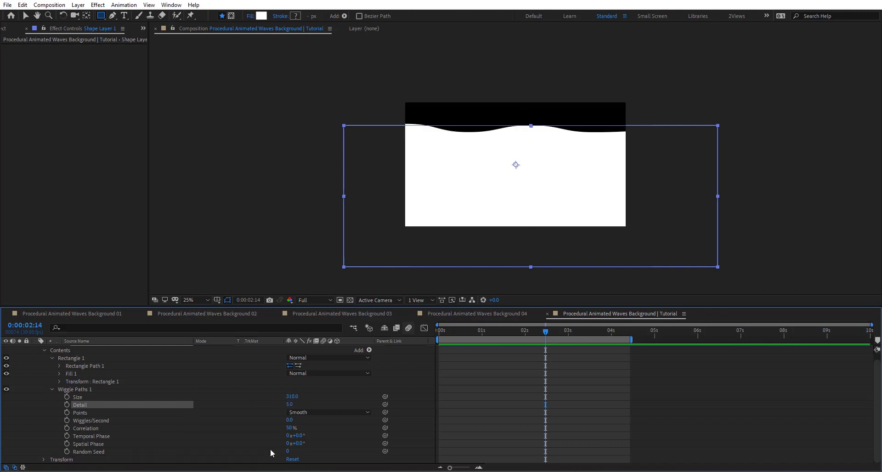
mouse_move(297, 443)
left_mouse_down()
mouse_move(594, 435)
mouse_move(282, 447)
left_mouse_up()
Step: Add a null object to the composition and rename it Controller
scroll(326, 414, "up", 1)
right_click(397, 389)
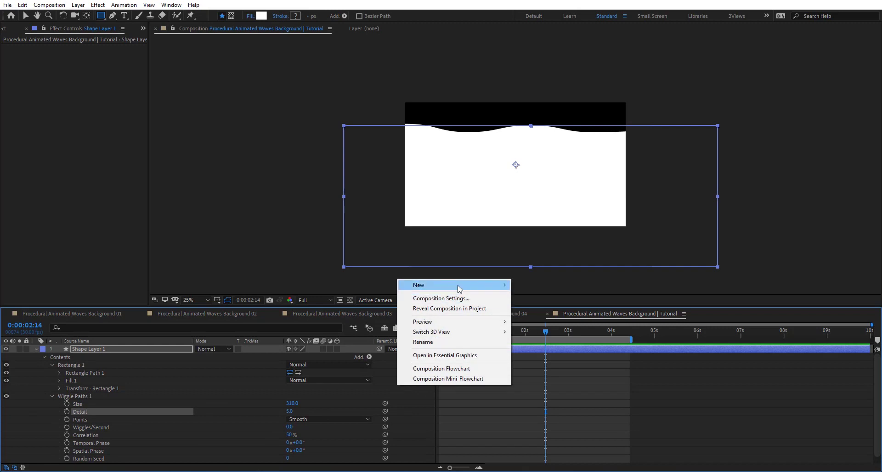
mouse_move(459, 285)
left_click(538, 339)
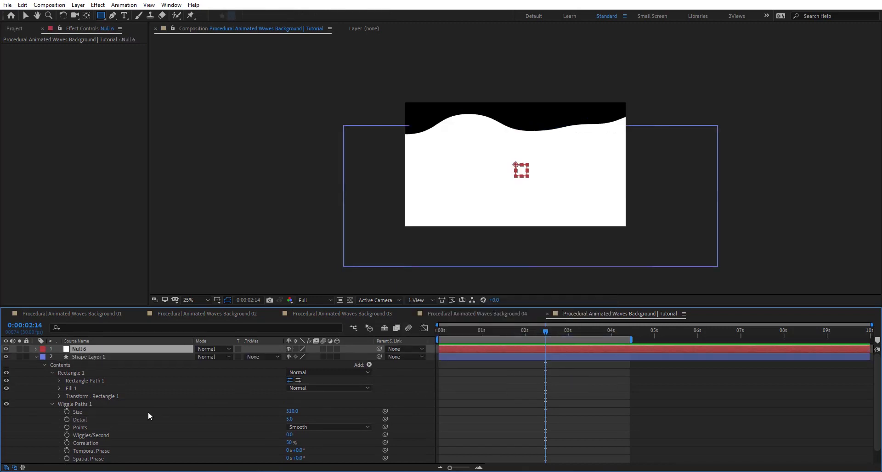
key("Return")
type("Cont")
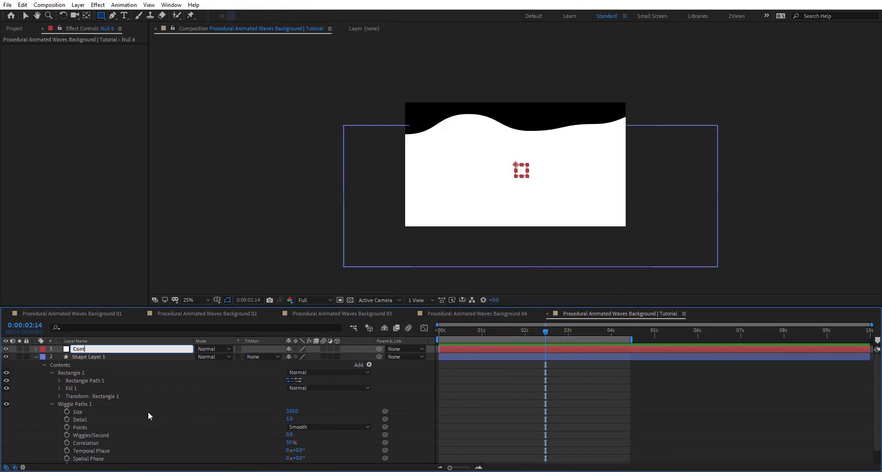
type("roller")
key("Return")
Step: Apply a Slider Control effect to the Controller null and rename the effect Size
key("ctrl+space")
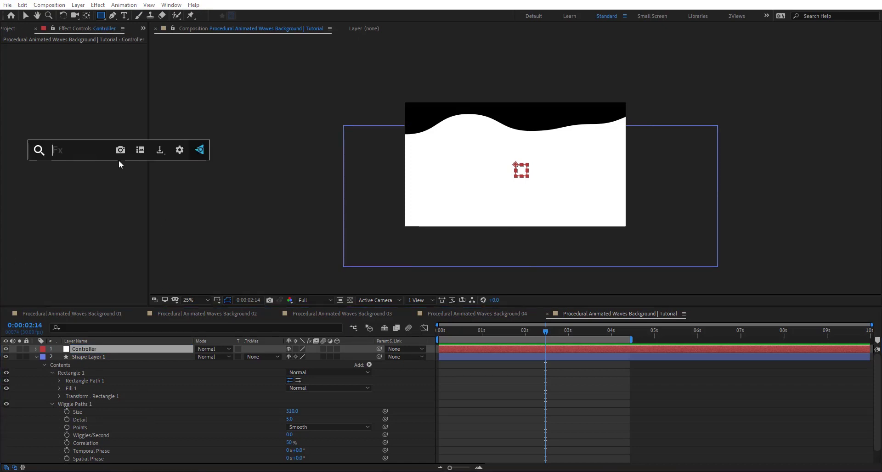
type("slid")
key("Return")
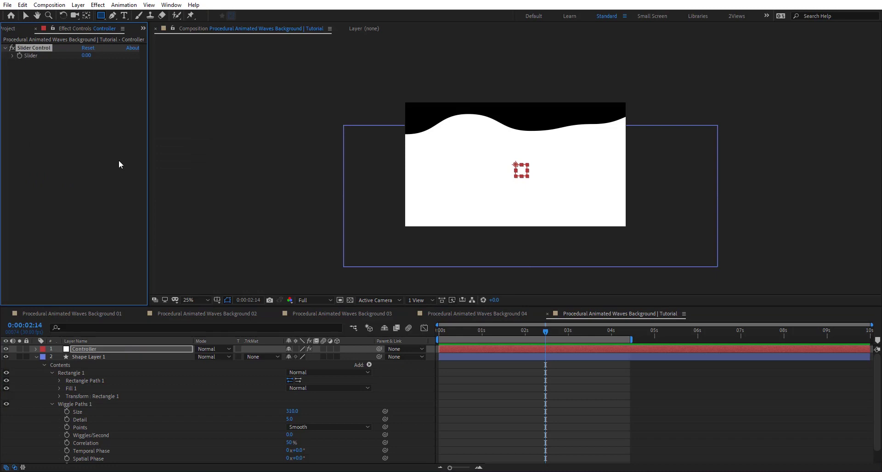
key("Return")
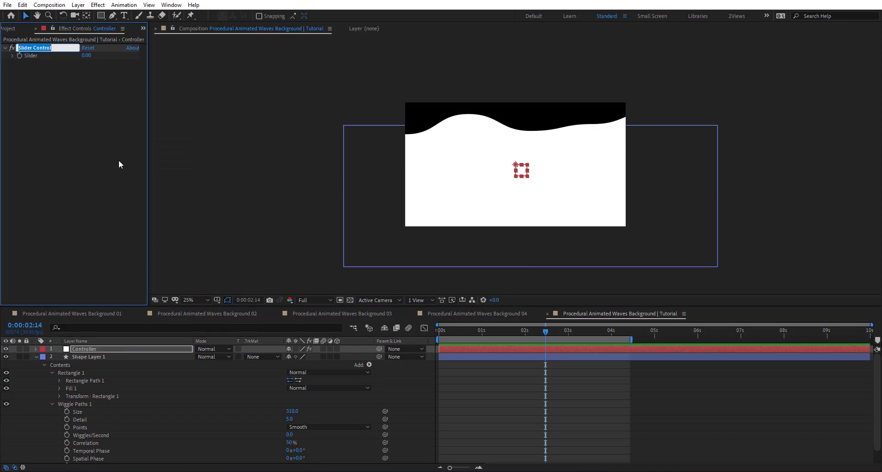
type("Size")
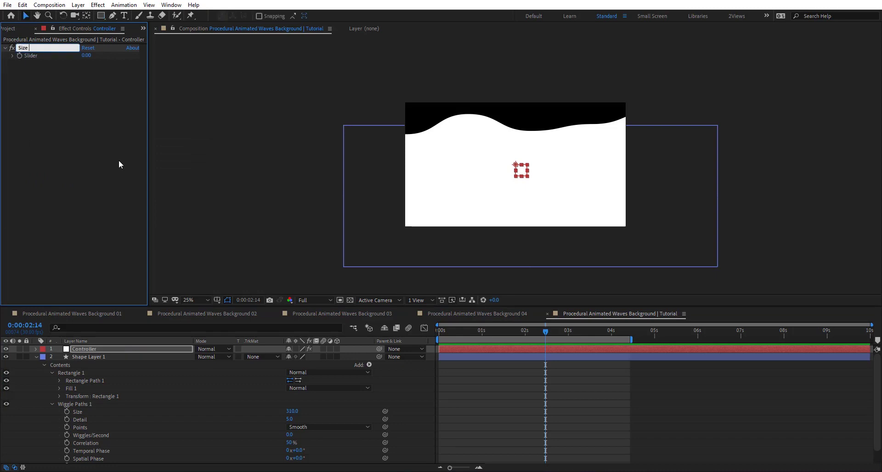
key("Return")
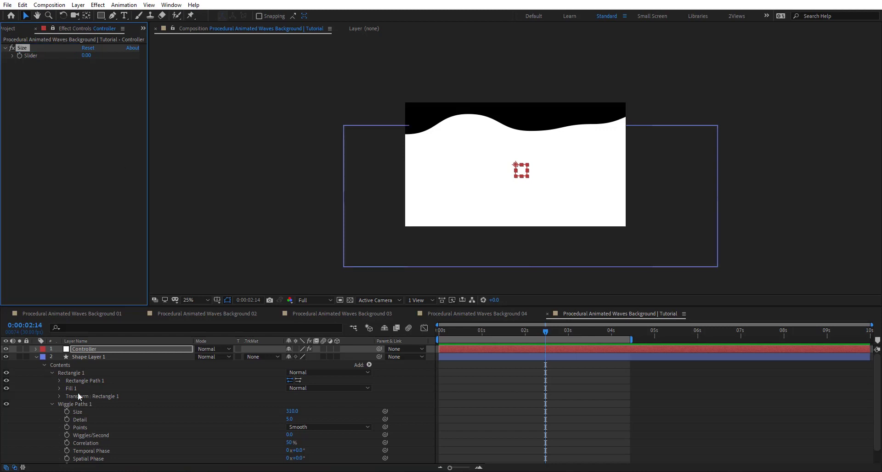
Step: Add an expression to the Wiggle Paths Size that stores the Controller's Size slider as S and returns S*index/10
left_click(78, 412)
left_click(66, 412, "alt")
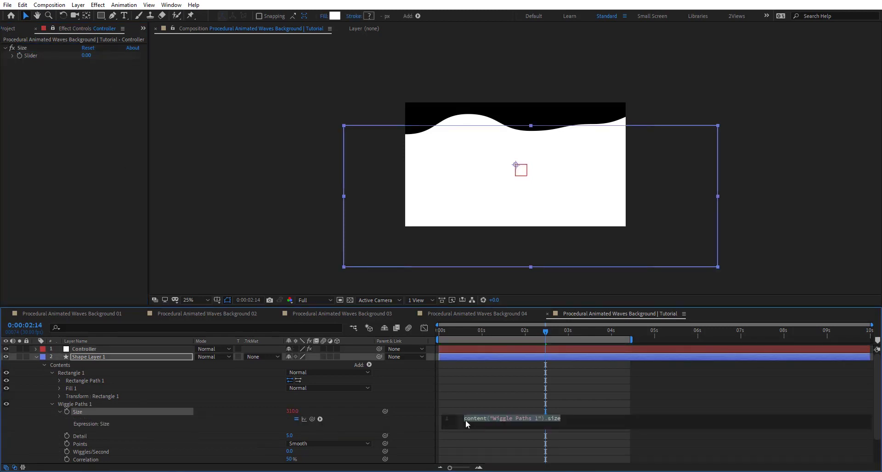
left_click_drag(313, 422, 29, 56)
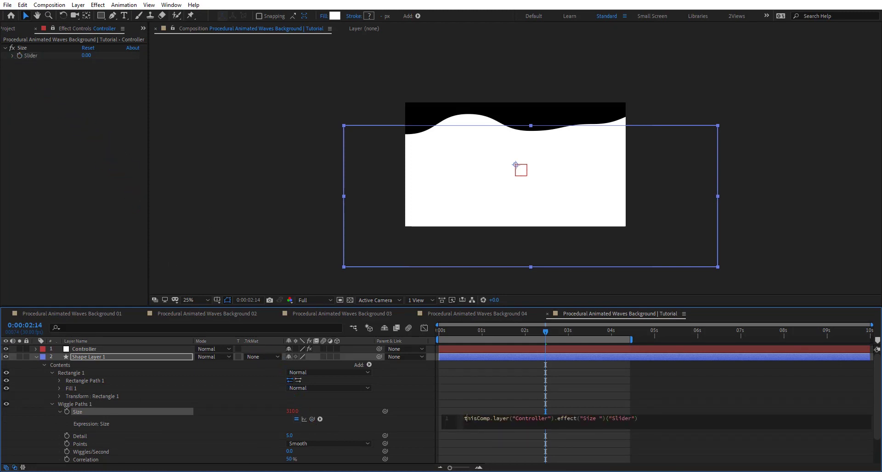
type("S=")
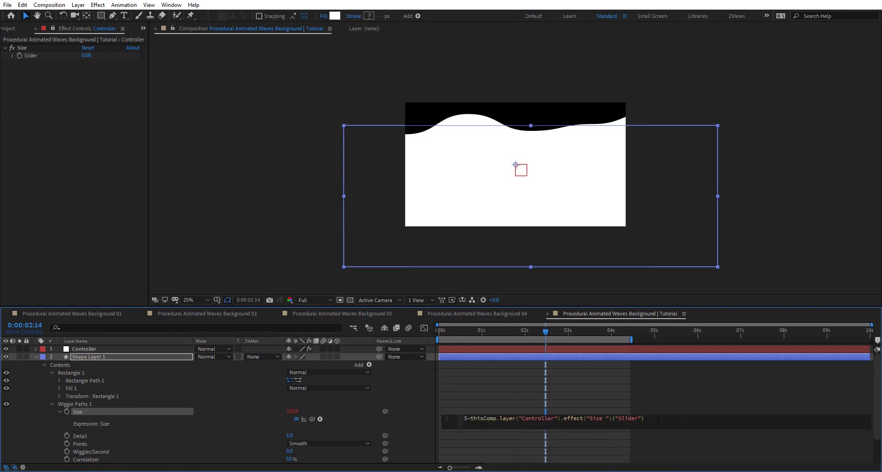
key("Return")
type("S")
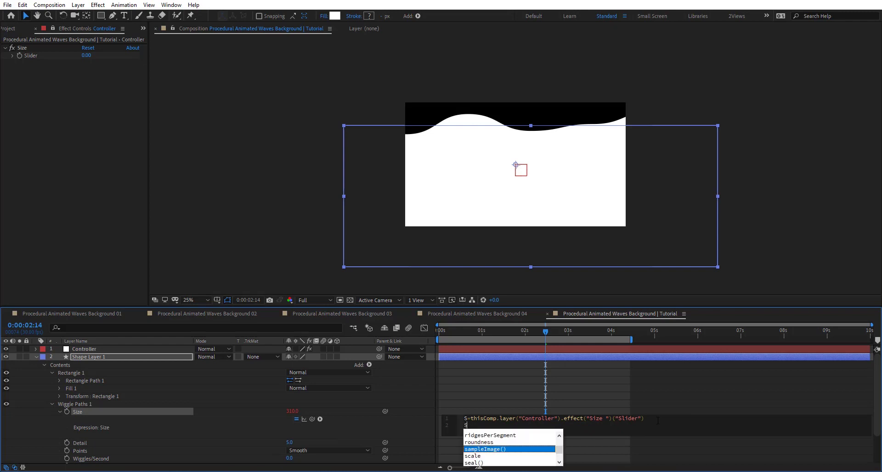
type("*inde")
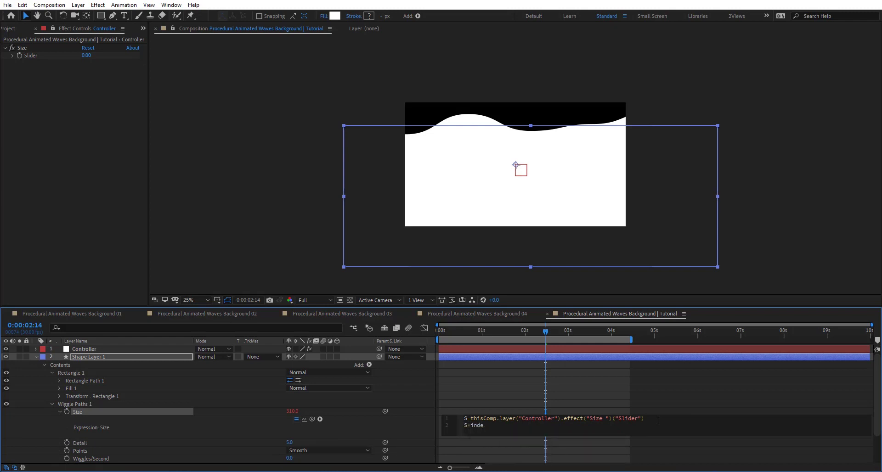
type("x/10")
left_click(439, 406)
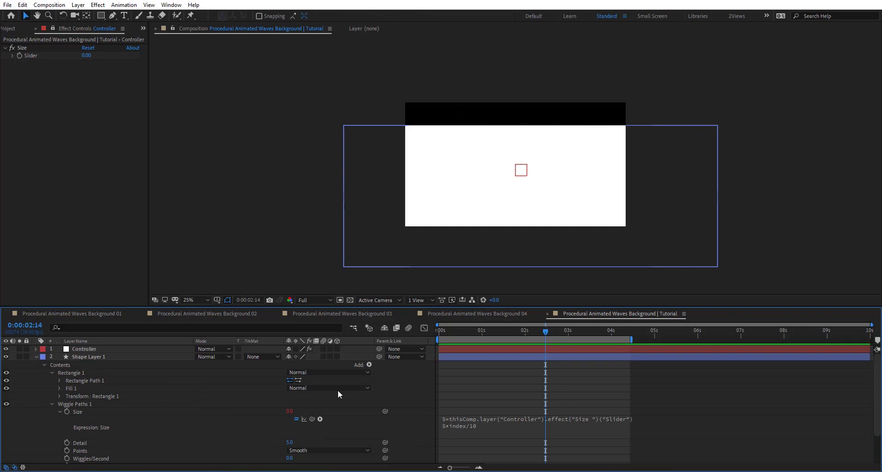
Step: Set the Controller's Size slider to 1114, checking the wave height at 0:00:02:01
left_click(140, 358)
left_click_drag(545, 332, 526, 333)
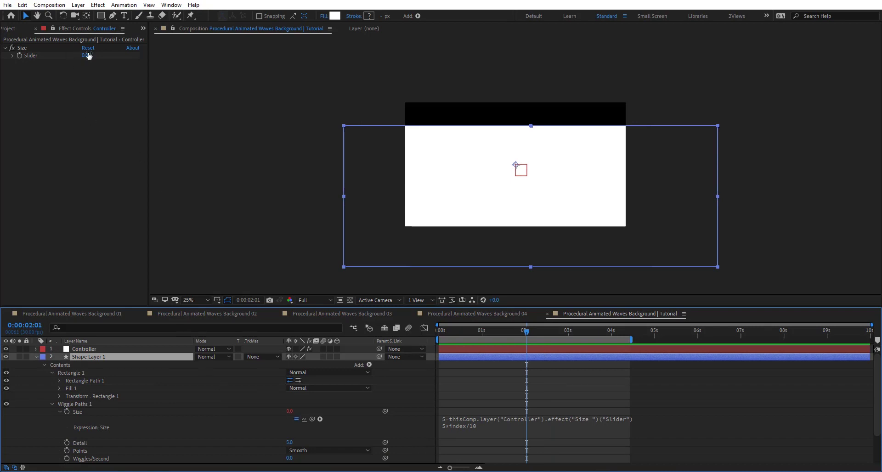
left_click_drag(89, 59, 651, 103)
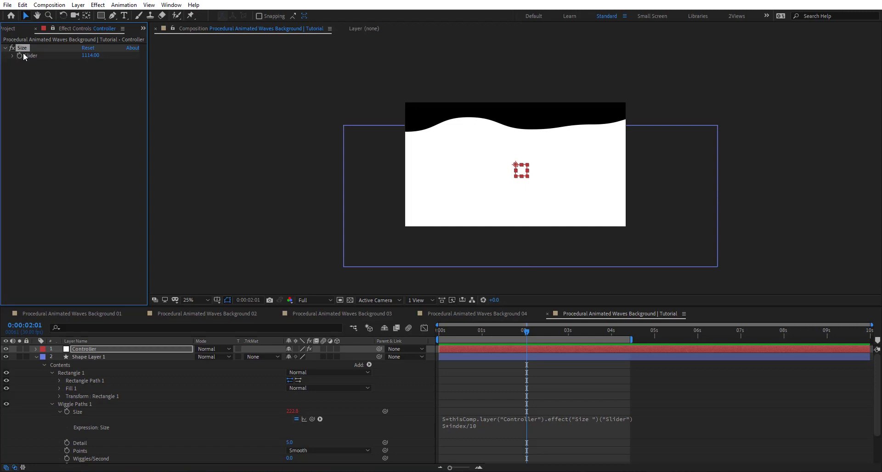
Step: Duplicate the Size slider effect on the Controller and rename the copy Details
key("ctrl+d")
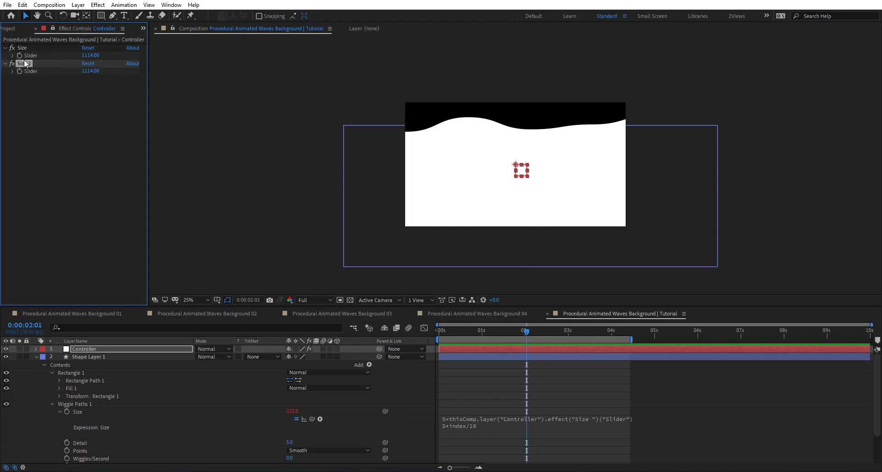
key("Return")
type("Details")
key("Return")
Step: Add an expression to the Wiggle Paths Detail property linking it to the Controller's Details slider
left_click(66, 444, "alt")
left_click_drag(312, 450, 35, 72)
left_click(411, 445)
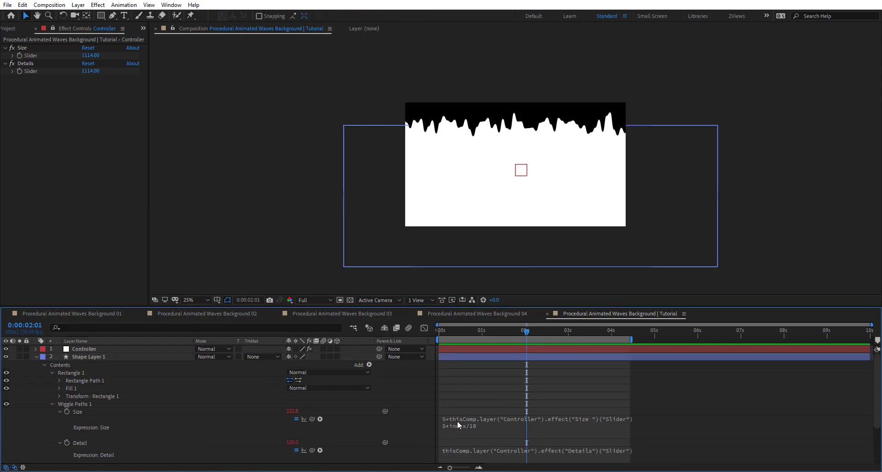
Step: Set the Controller's Details slider to 5
left_click(92, 71)
type("5")
key("Return")
Step: Duplicate the Details slider effect on the Controller and rename the copy Phaase
scroll(140, 423, "down", 3)
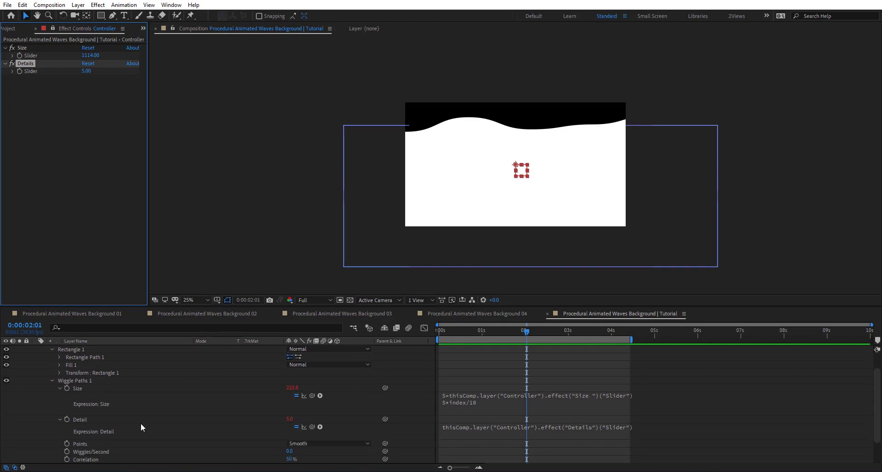
scroll(202, 430, "down", 1)
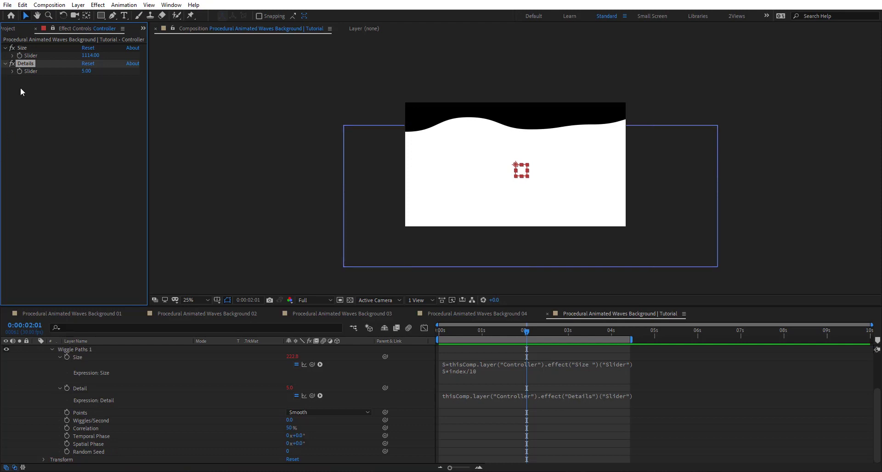
key("ctrl+d")
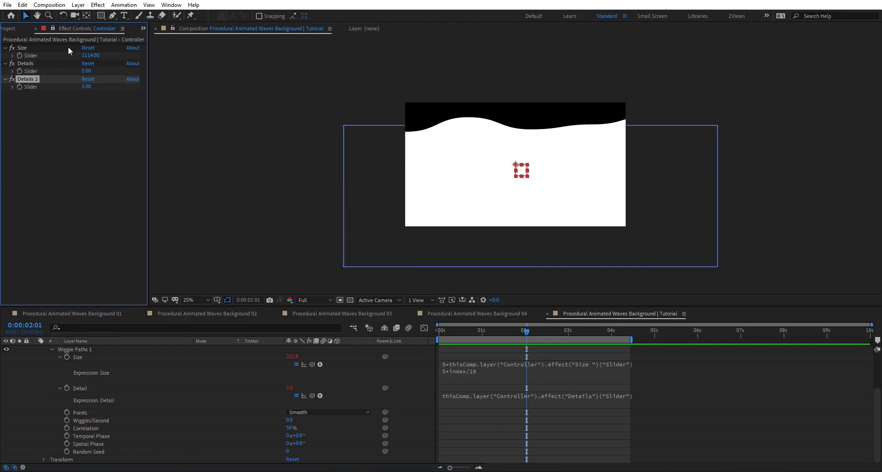
key("Return")
type("Phaase")
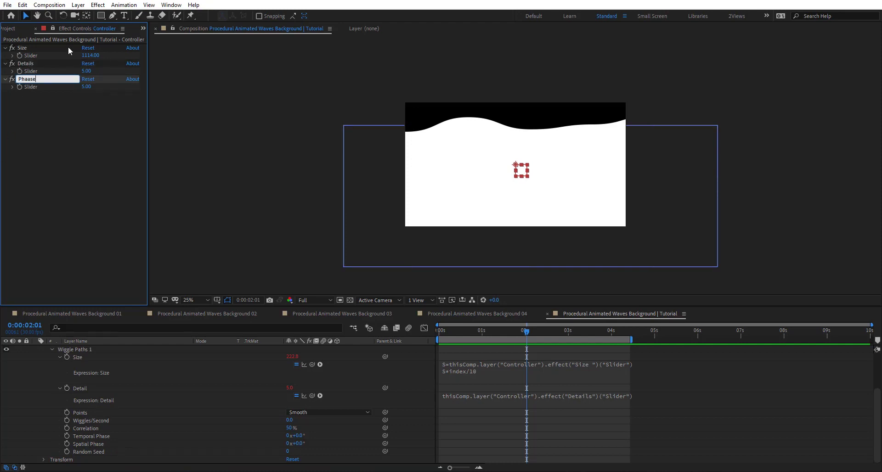
key("Return")
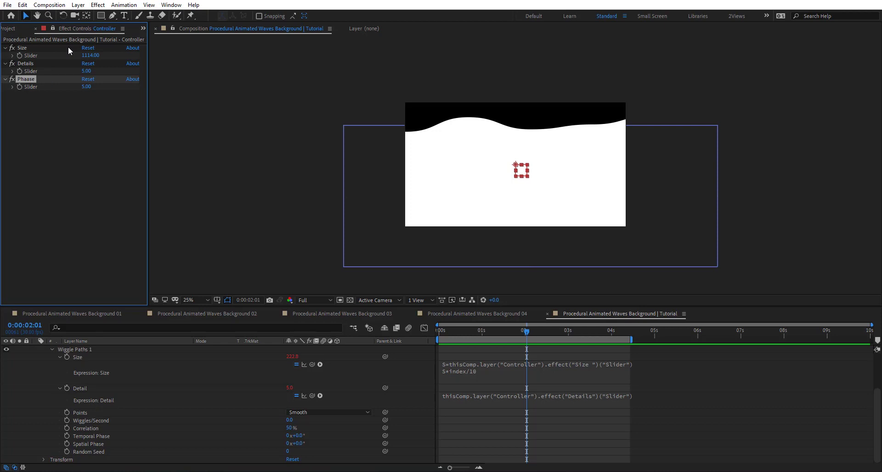
Step: Add an expression to the Wiggle Paths Spatial Phase linking it to the Controller's Phaase slider
left_click(68, 444, "alt")
left_click_drag(312, 451, 105, 87)
left_click(428, 439)
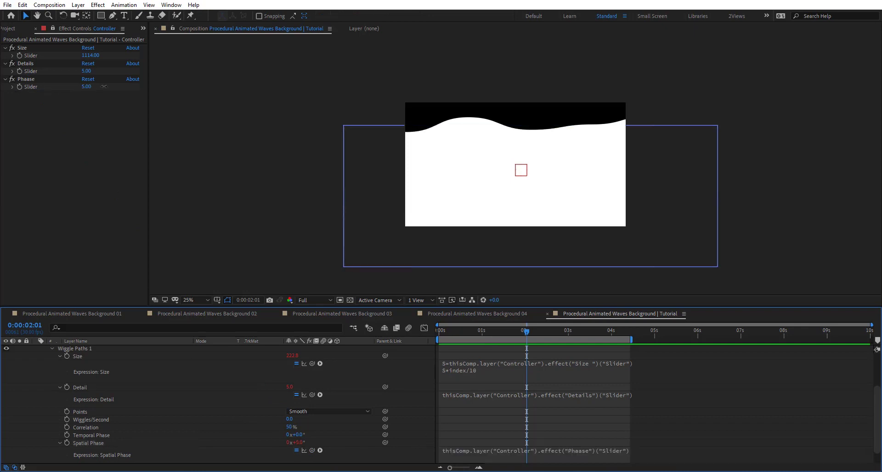
Step: Edit the Spatial Phase expression to store the Phaase slider as S and return S*time
left_click(577, 455)
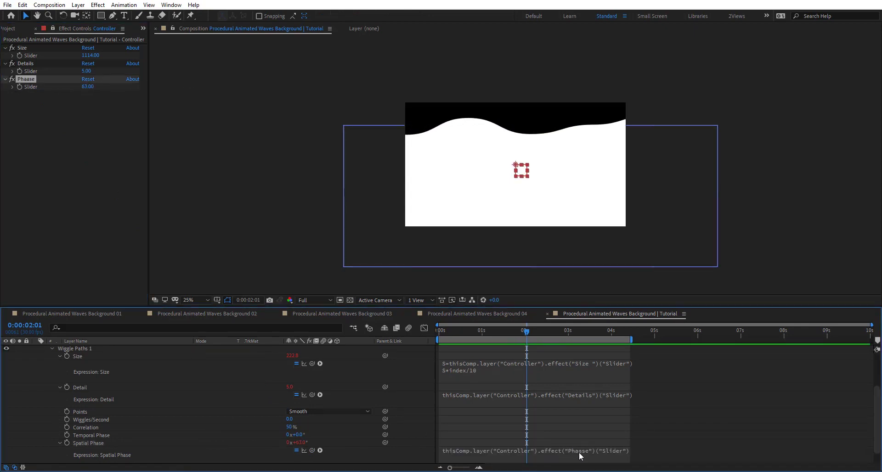
left_click(467, 454)
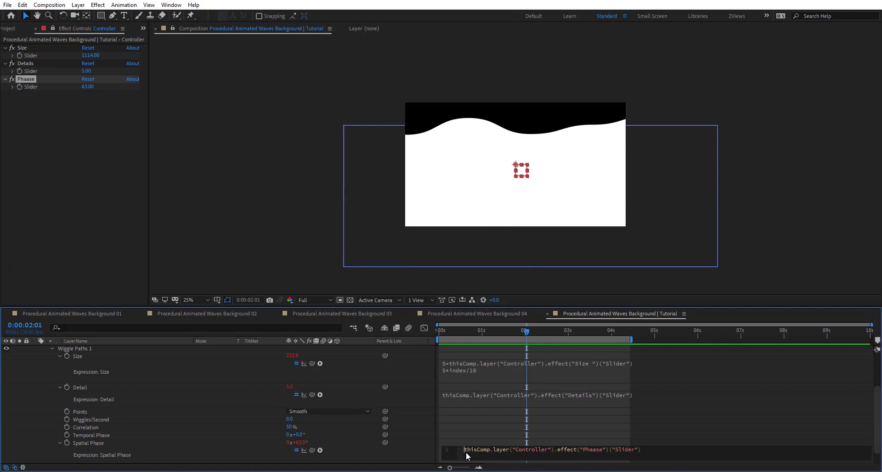
type("S=")
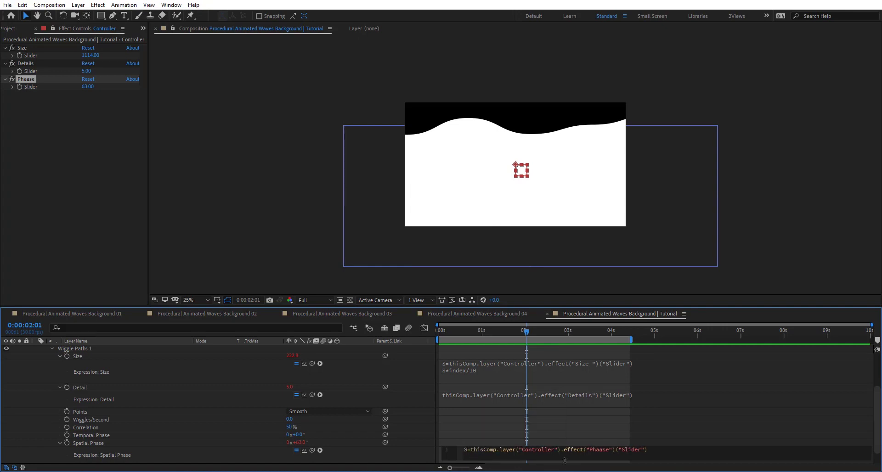
key("Return")
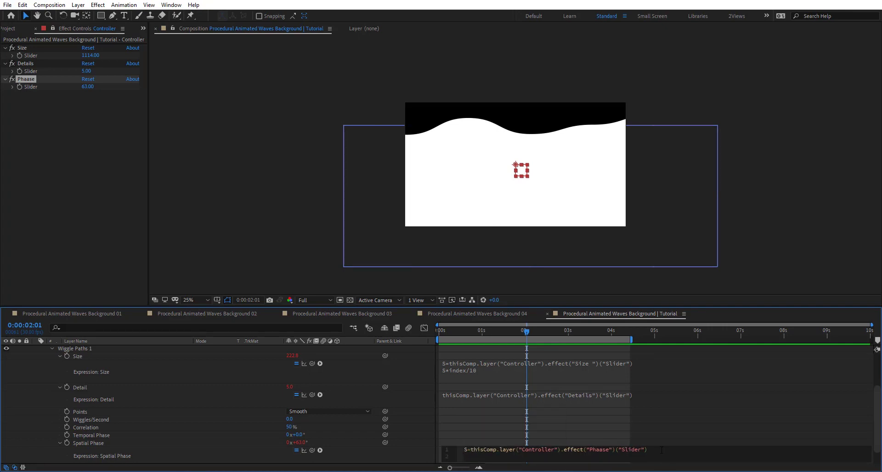
type("S*time")
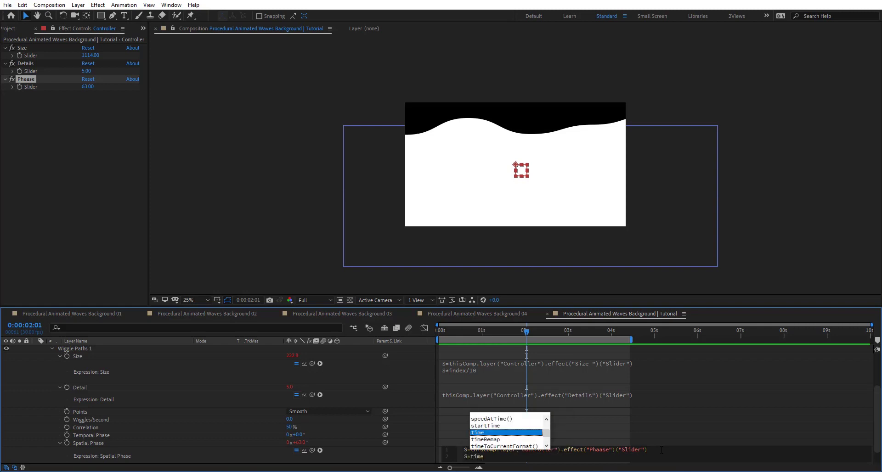
left_click(416, 445)
Step: Set the Controller's Phaase slider to 233 and preview the wave motion along the timeline
key("space")
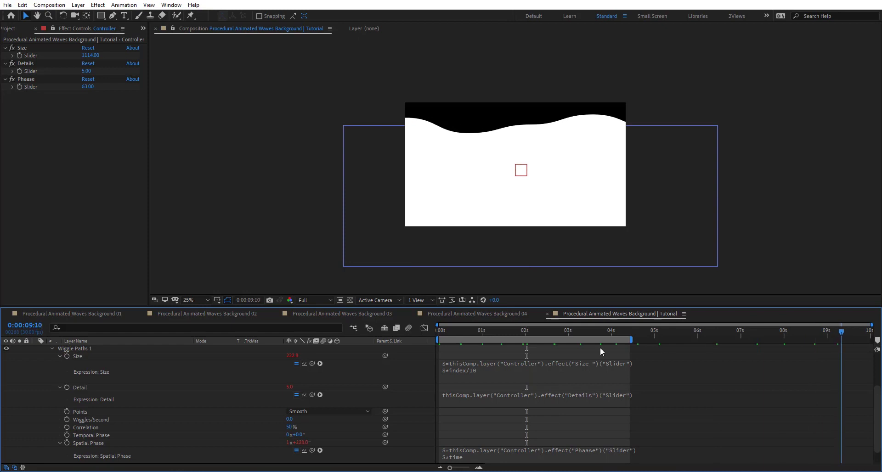
left_click_drag(87, 88, 165, 87)
left_click_drag(556, 332, 447, 330)
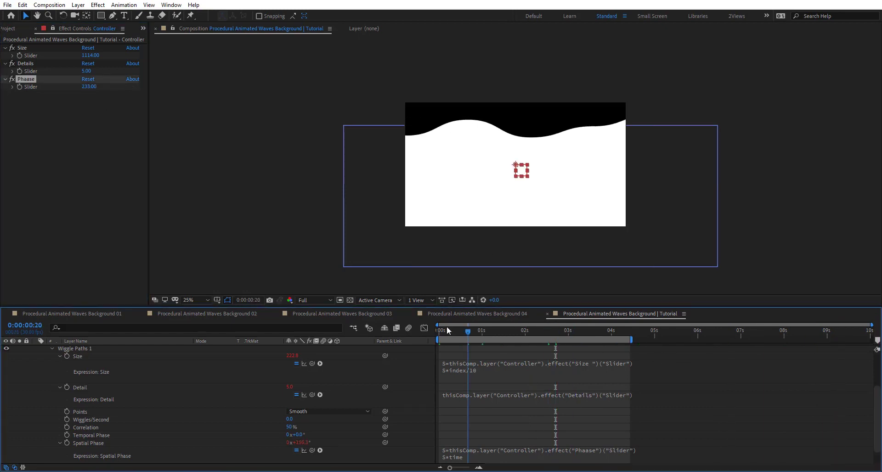
left_click(512, 403)
key("space")
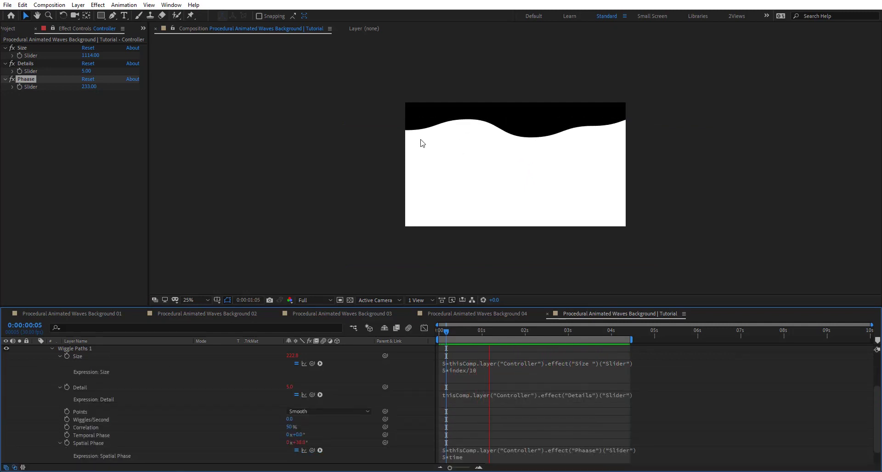
left_click_drag(615, 331, 499, 335)
Step: Duplicate the Phaase slider effect on the Controller and rename the copy Looks
scroll(115, 414, "down", 1)
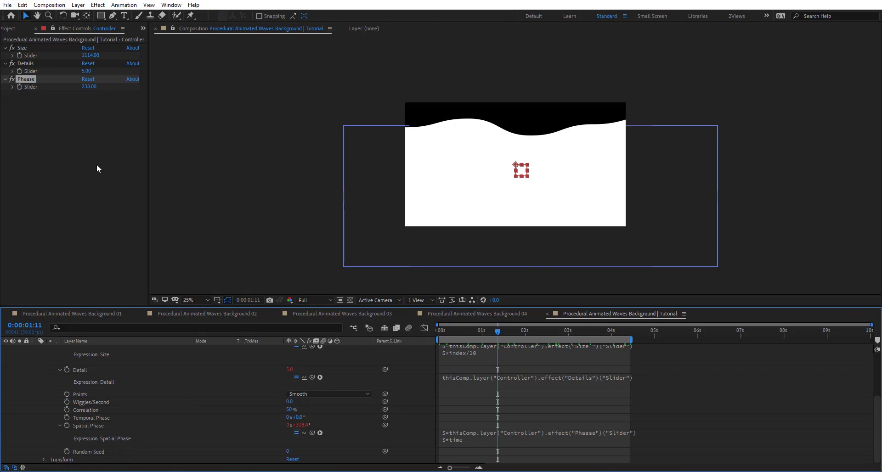
left_click(9, 85)
key("ctrl+d")
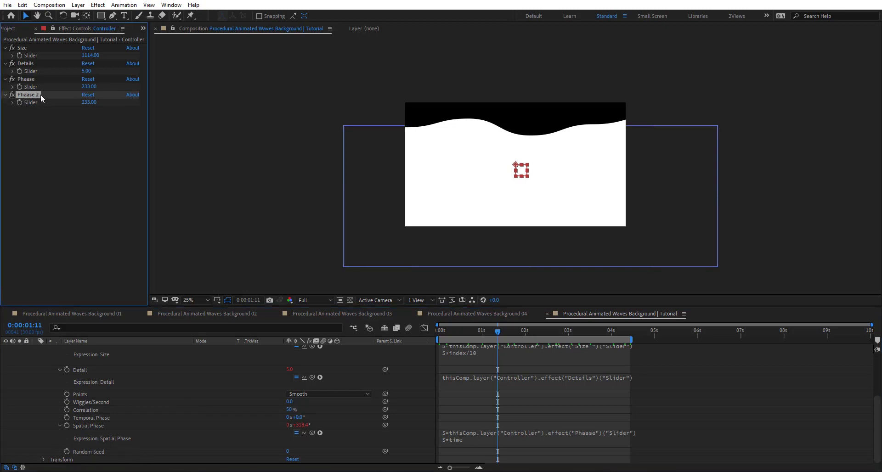
key("Return")
type("Looks")
key("Return")
Step: Link the Wiggle Paths Random Seed to the Controller's Looks slider with an expression, and set that slider to 217
left_click(67, 451, "alt")
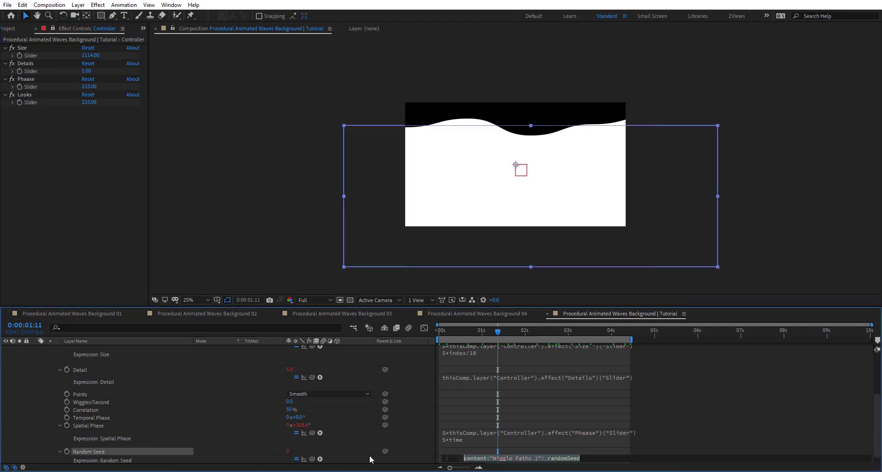
left_click_drag(385, 451, 28, 104)
left_click(91, 140)
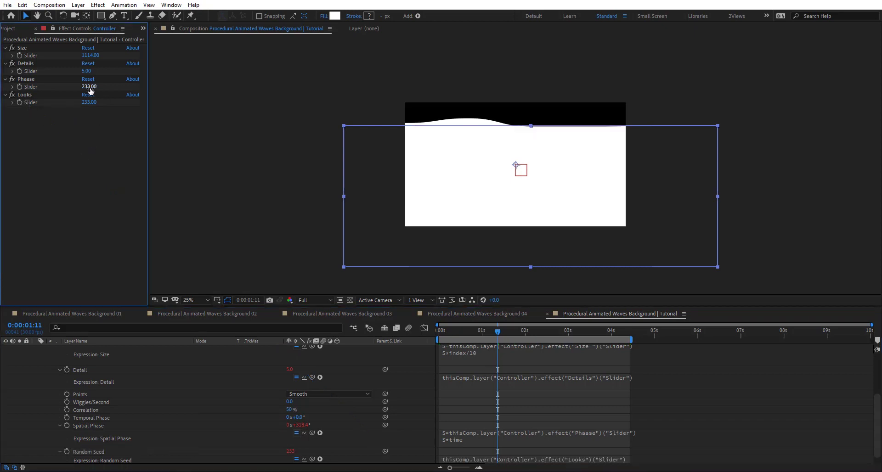
mouse_move(89, 102)
left_mouse_down()
mouse_move(167, 102)
mouse_move(76, 111)
mouse_move(100, 110)
left_mouse_up()
Step: Edit the Random Seed expression to store the Looks slider as L and return L*index*5
scroll(516, 410, "down", 1)
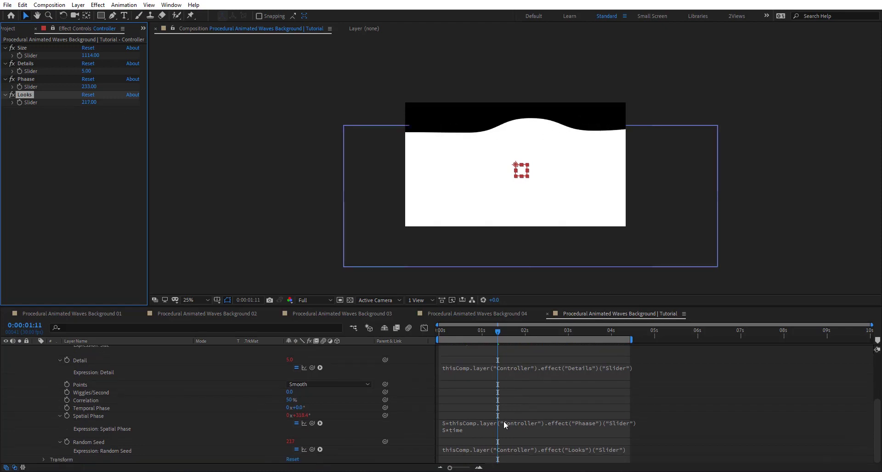
left_click(639, 450)
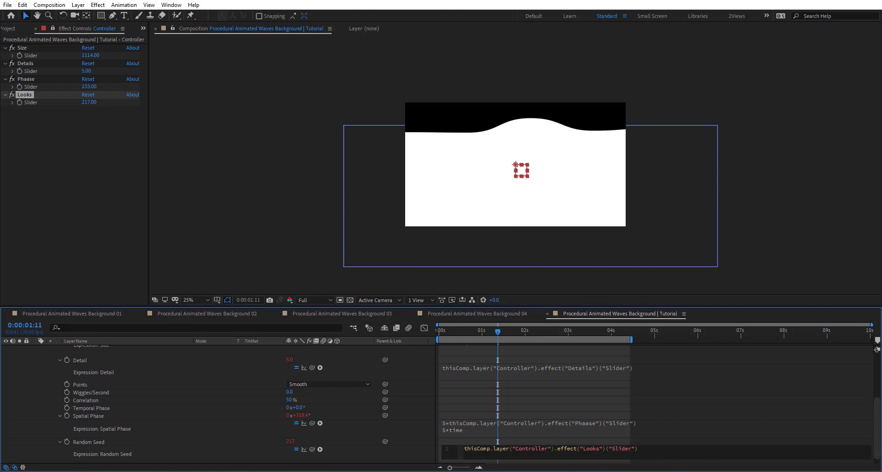
key("Home")
type("L=")
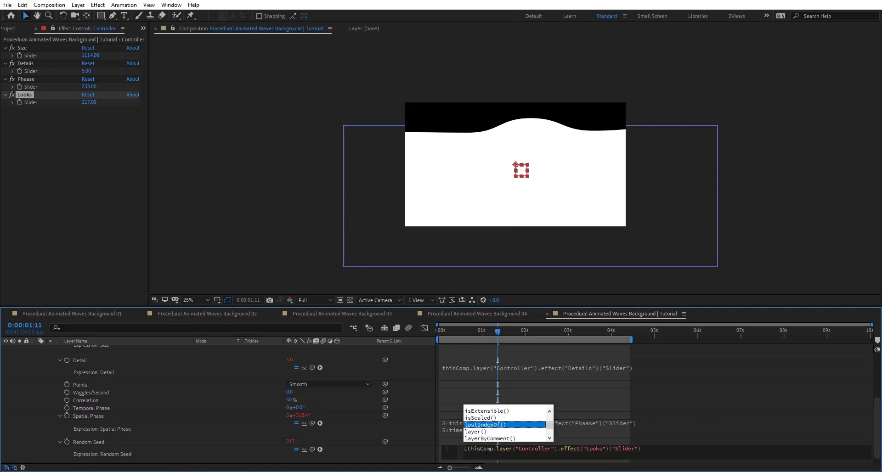
left_click(671, 450)
key("Return")
type("L*ind")
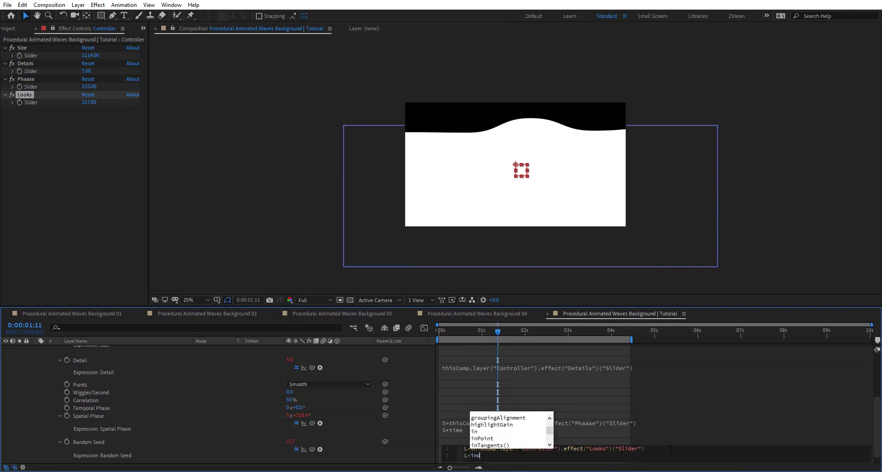
type("ex*")
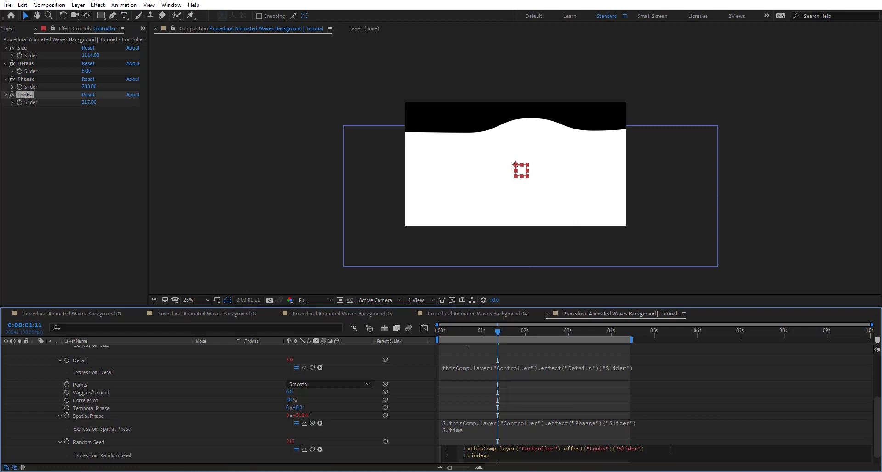
type("5")
left_click(420, 442)
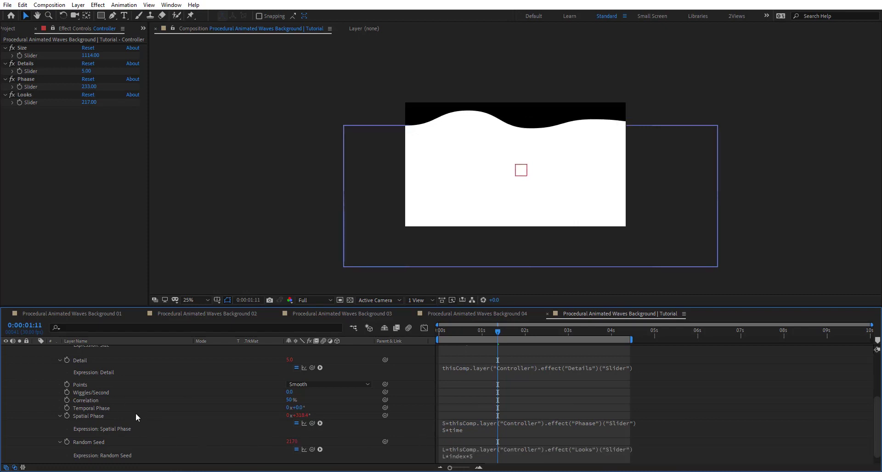
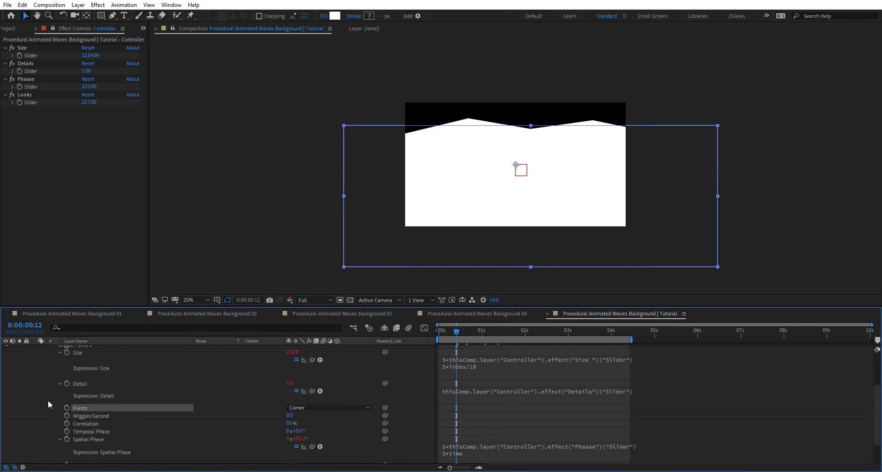
Step: Keyframe the Wiggle Paths Points as Corner at 0:00:00:12 and Smooth at 0:00:00:13, checking the change between both frames
left_click(66, 407)
key("Page_Down")
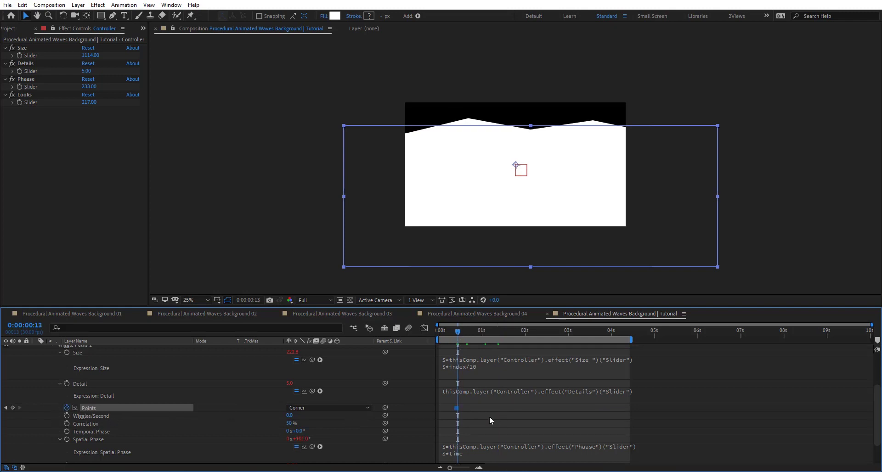
left_click(328, 407)
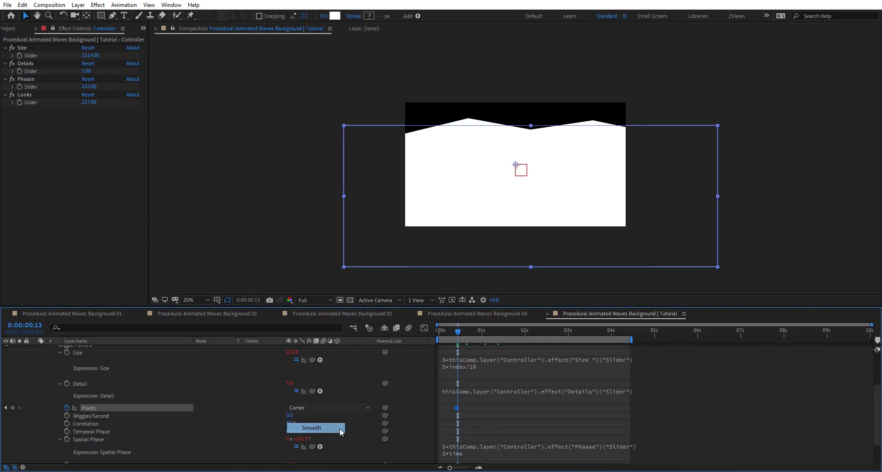
left_click(340, 427)
left_click(480, 467)
left_click(480, 468)
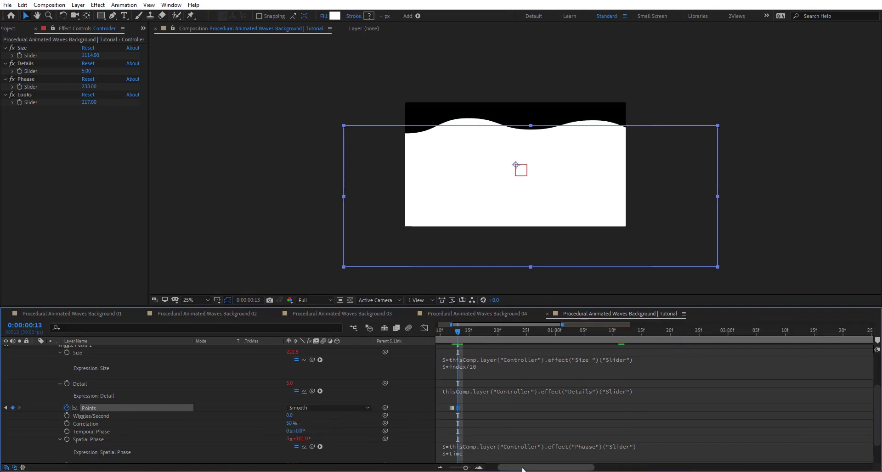
mouse_move(476, 329)
left_mouse_down()
mouse_move(536, 329)
mouse_move(474, 331)
mouse_move(500, 335)
mouse_move(491, 337)
left_mouse_up()
left_click(510, 339)
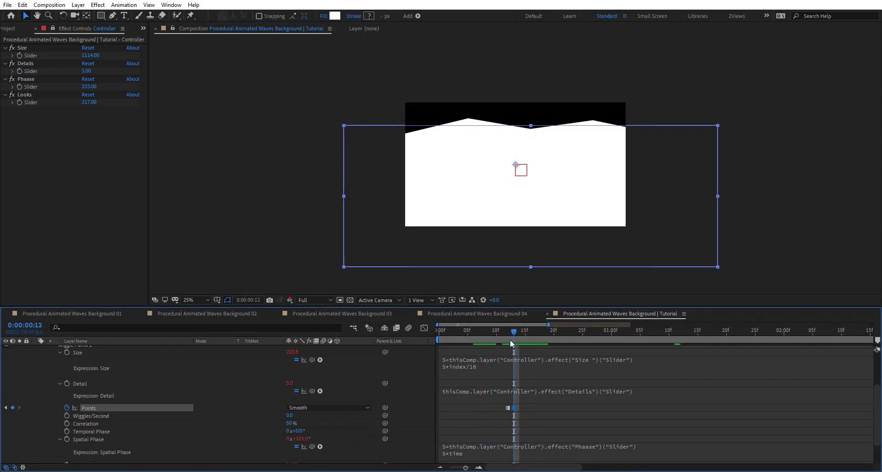
Step: Add an expression to the Wiggle Paths Points property that stores its first keyframe: K1=content("Wiggle Paths 1").points.key(1)
left_click(67, 407, "alt")
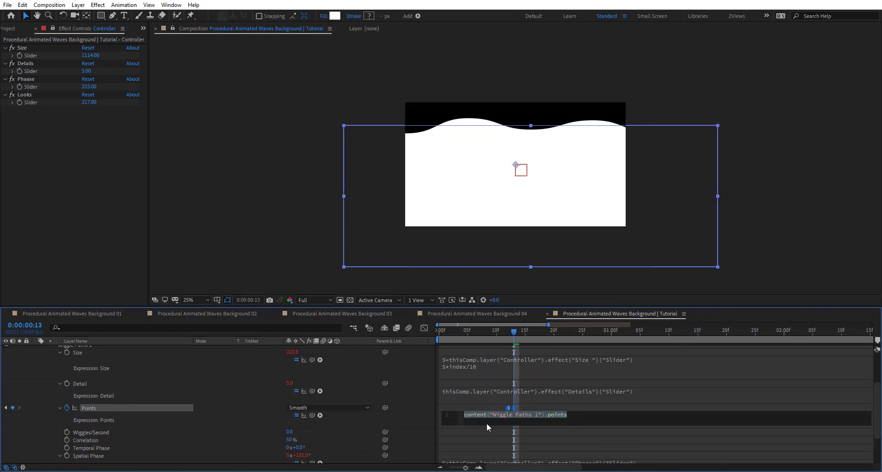
left_click(587, 415)
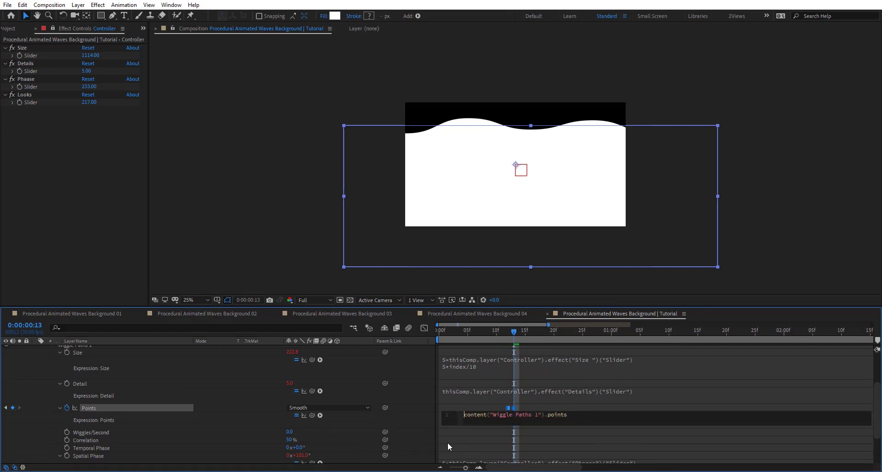
type("k")
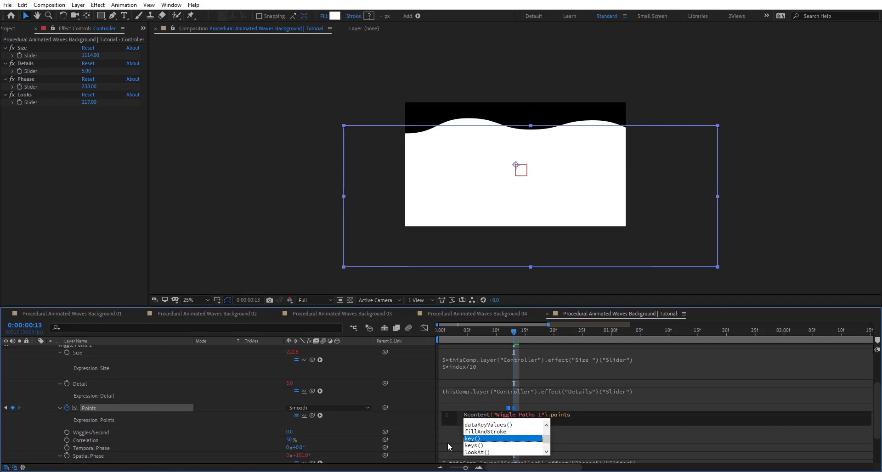
type("l")
key("BackSpace")
type("1=")
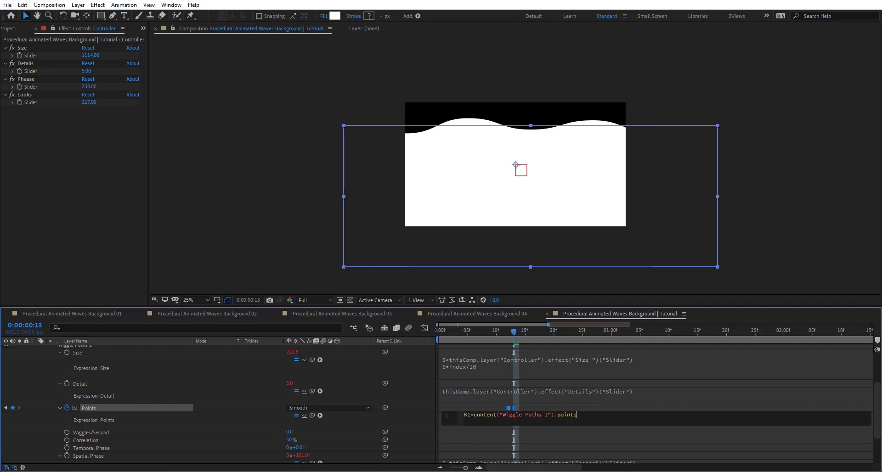
key("shift+End")
key("Delete")
left_click_drag(315, 417, 97, 406)
type(".key")
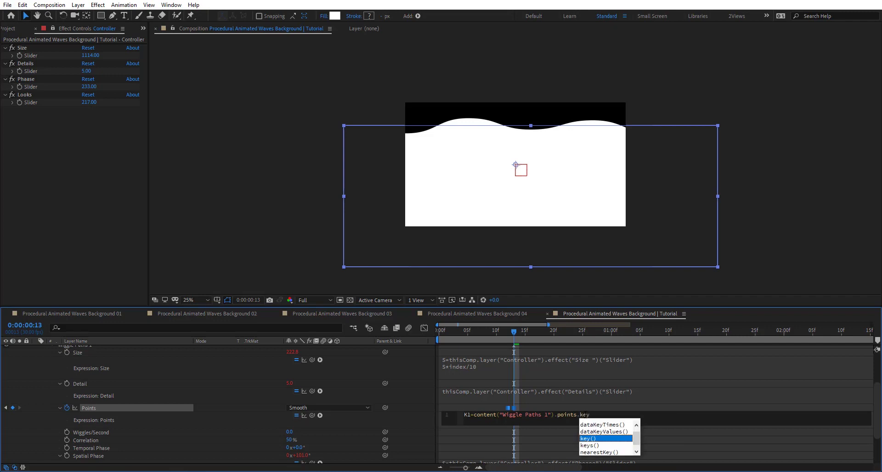
type("(1")
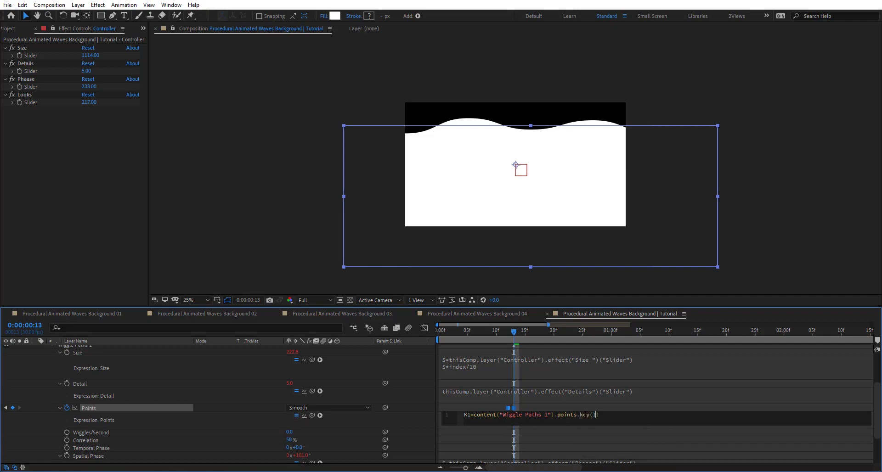
left_click(607, 413)
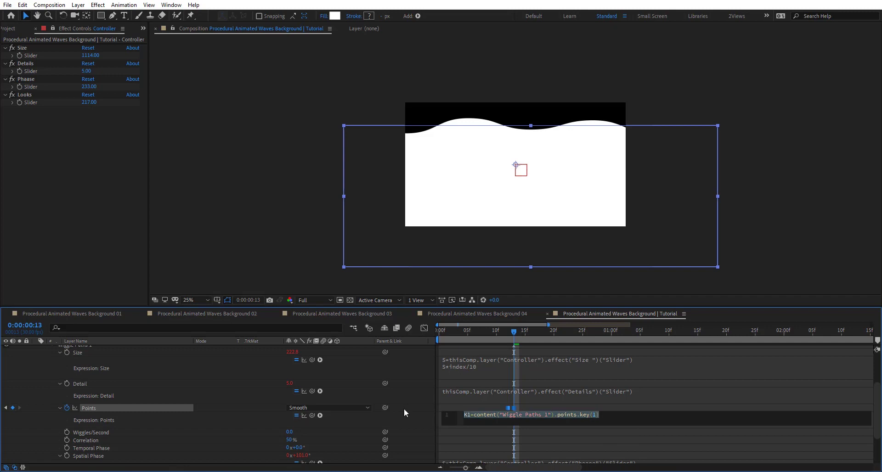
Step: Add the line K2=content("Wiggle Paths 1").points.key(2) to the Points expression, followed by an empty third line
key("Return")
type("K1=content(\"Wiggle Paths 1\").points.key(1)")
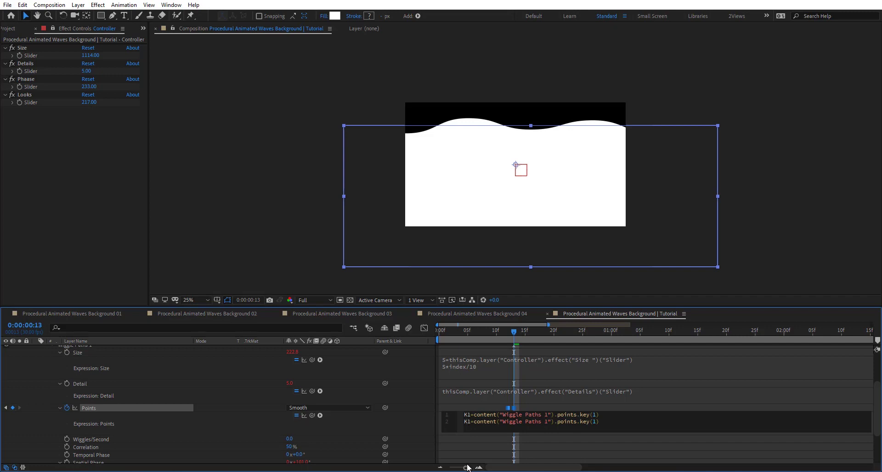
key("Home")
key("Right")
key("Right")
key("BackSpace")
type("2")
double_click(594, 421)
type("2")
left_click(411, 415)
left_click(519, 329)
left_click_drag(458, 338, 513, 338)
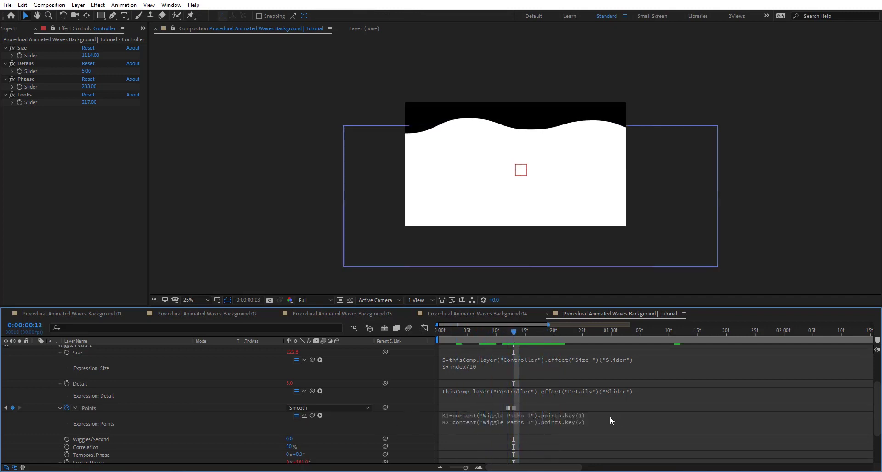
left_click(606, 420)
left_click(610, 432)
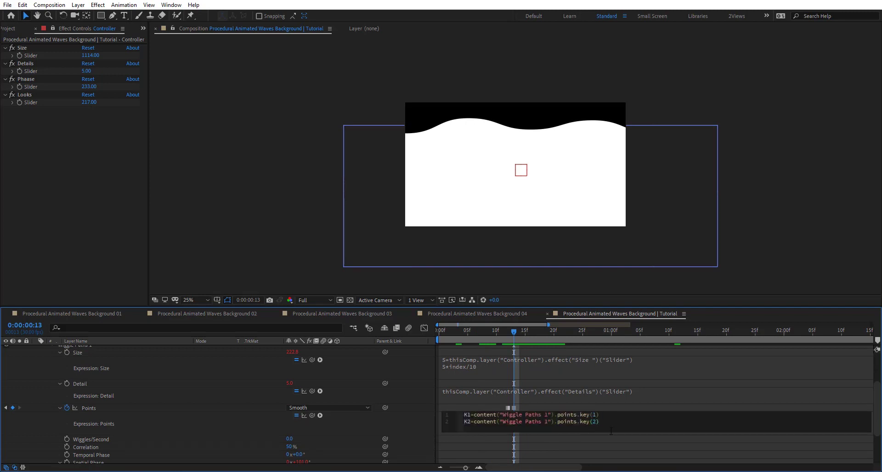
key("Return")
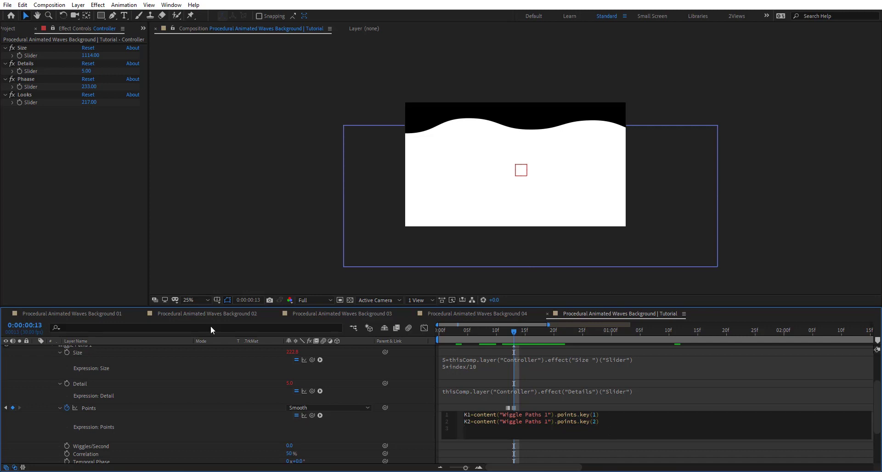
Step: Apply a Checkbox Control effect to the Controller layer
left_click(47, 183)
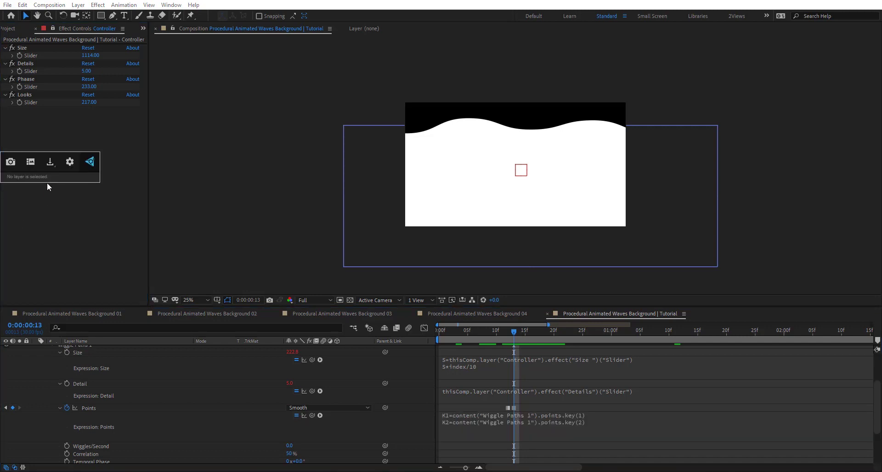
scroll(126, 355, "up", 3)
left_click(124, 349)
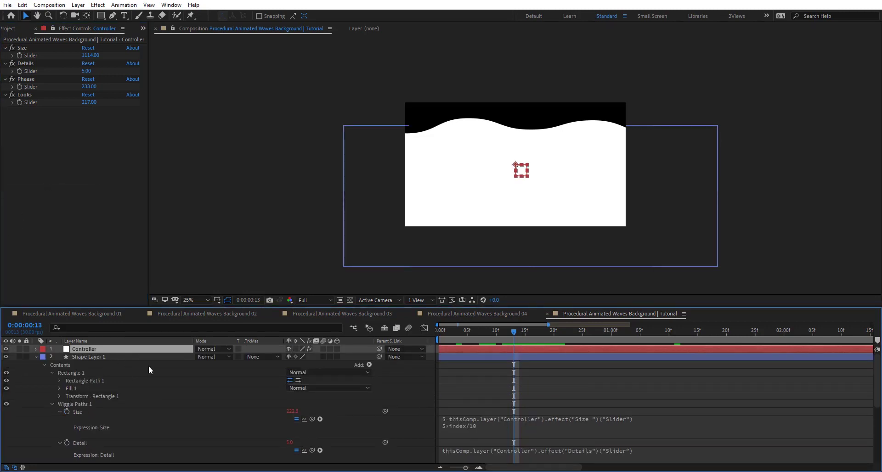
key("ctrl+space")
type("che")
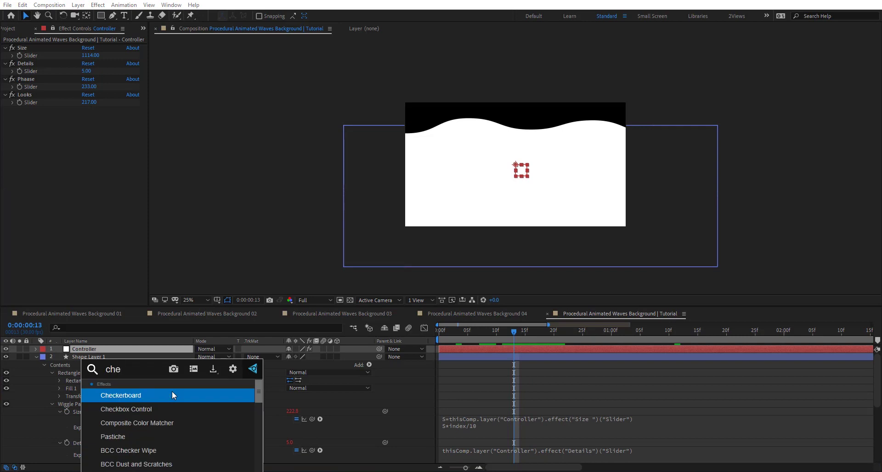
key("Down")
key("Return")
scroll(638, 447, "down", 2)
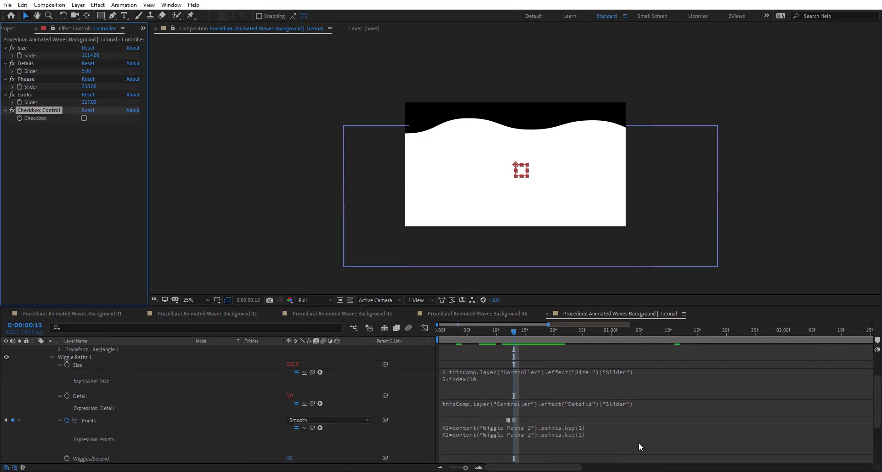
Step: In the Points expression, store the Controller's checkbox as C on the third line, leaving a blank line below it
left_click(605, 439)
left_click(605, 441)
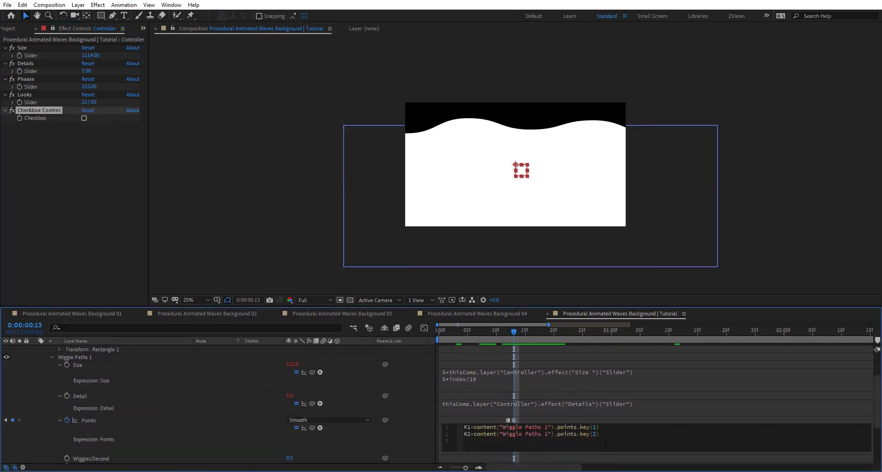
type("C=")
left_click_drag(312, 427, 36, 118)
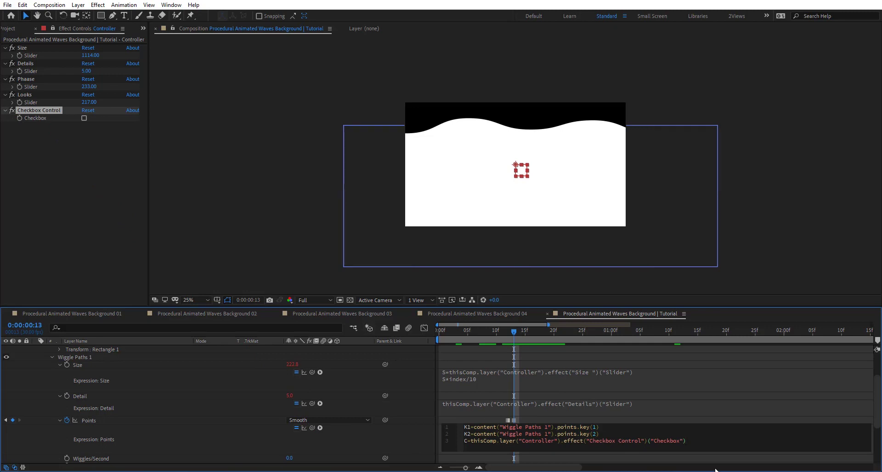
key("Return")
key("Return")
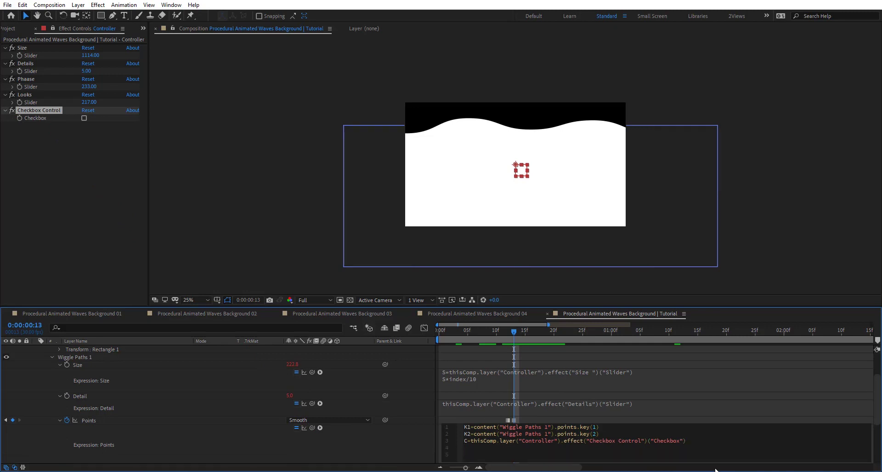
Step: Finish the Points expression with the condition if (C==0) {K1} else {K2}
type("if (")
type("C=")
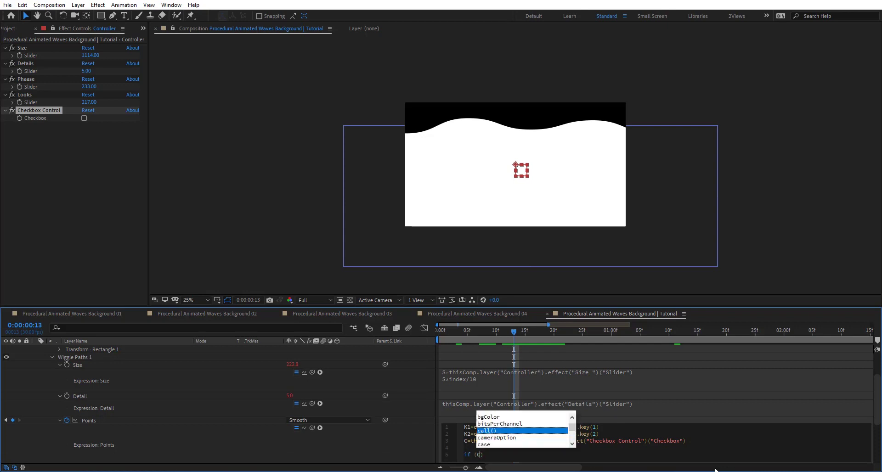
type("=0) {")
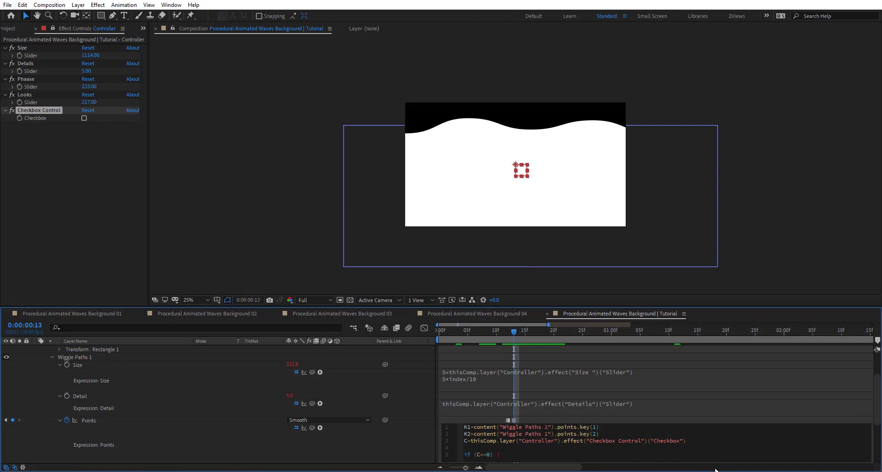
type("K1} ")
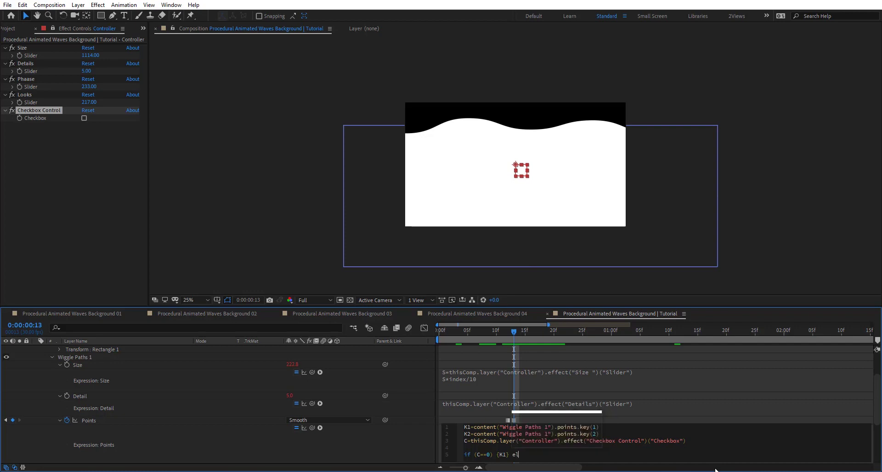
type("else {}")
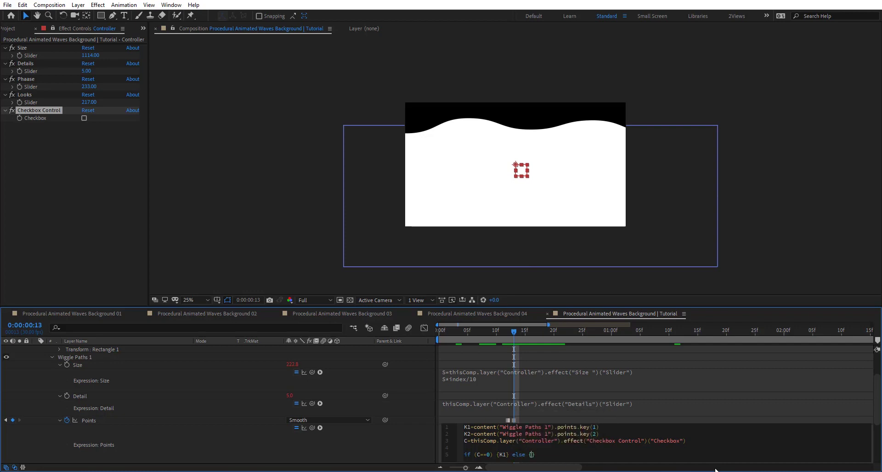
type("K")
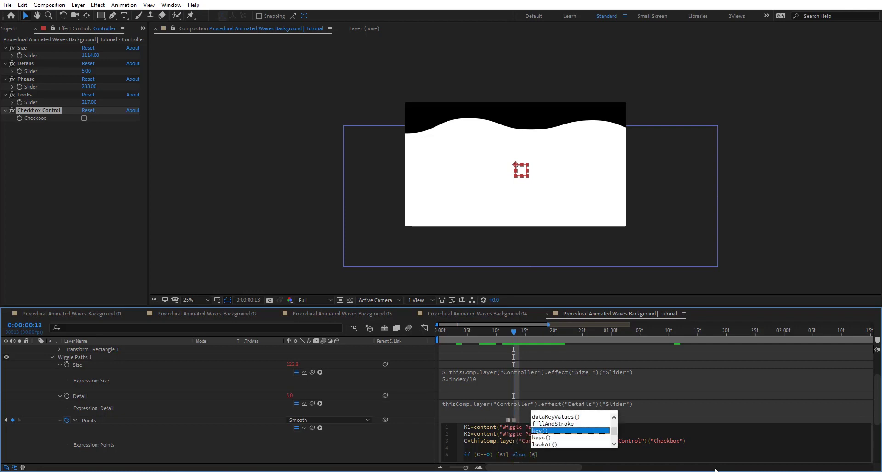
type("2")
left_click(392, 450)
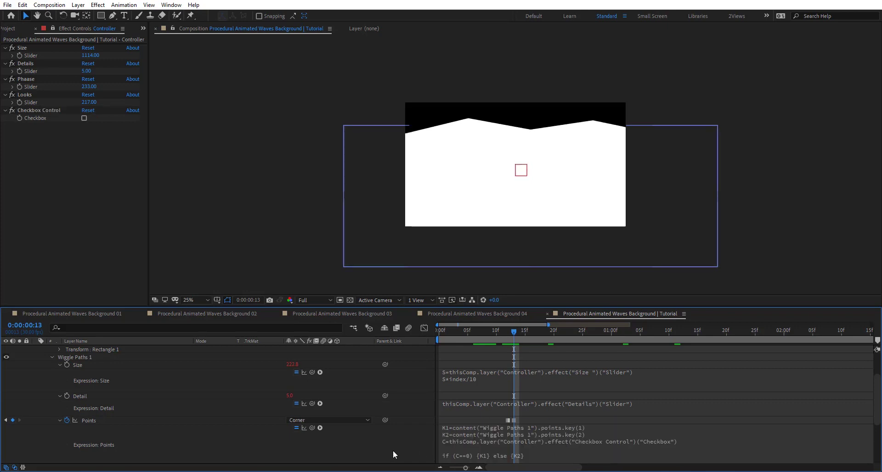
Step: Turn on the Controller's checkbox, comparing the wave's edge with it on and off
left_click(85, 119)
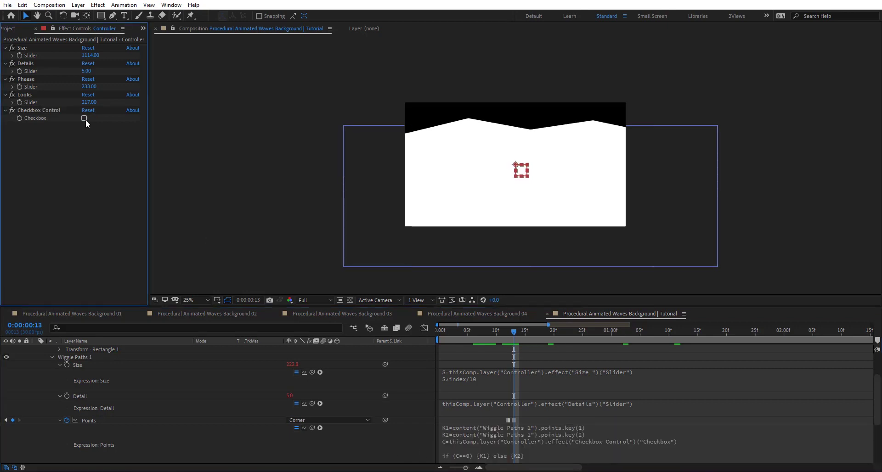
left_click(84, 119)
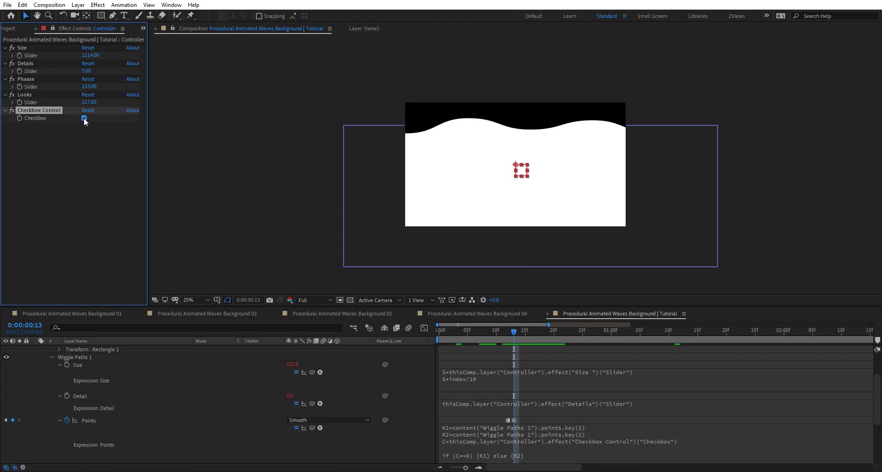
left_click(84, 117)
left_click(84, 117)
Step: Check the wave animation at several times across the composition, testing the checkbox again away from the Points keyframes
left_click_drag(514, 328, 559, 331)
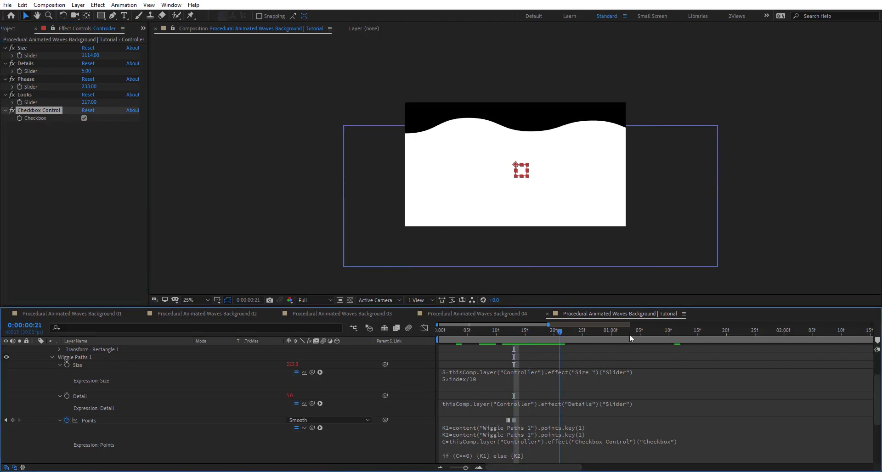
left_click_drag(630, 338, 582, 335)
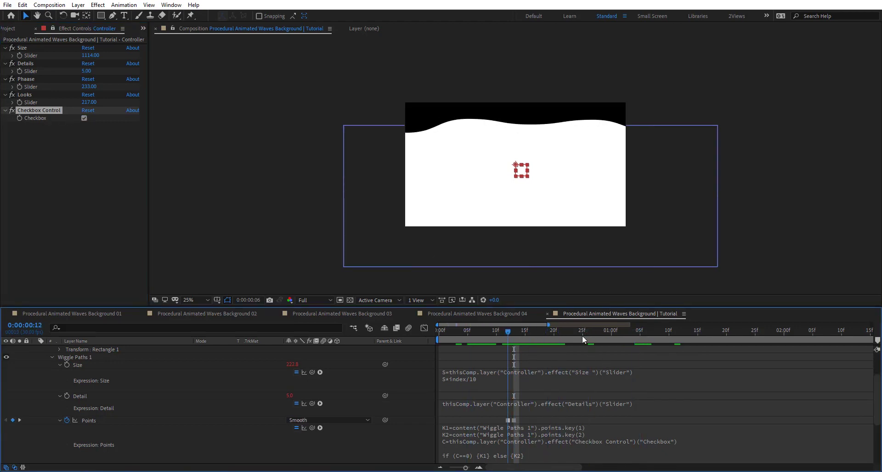
left_click(85, 118)
left_click(85, 119)
scroll(525, 385, "up", 3)
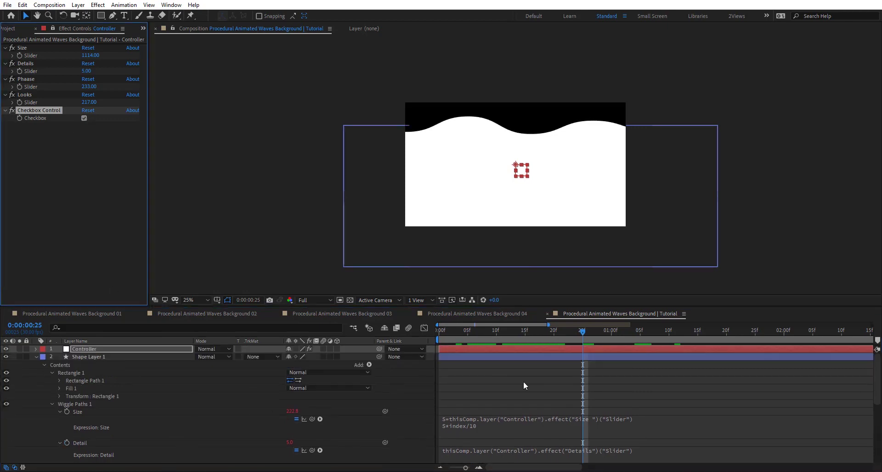
left_click_drag(457, 330, 871, 331)
left_click(604, 330)
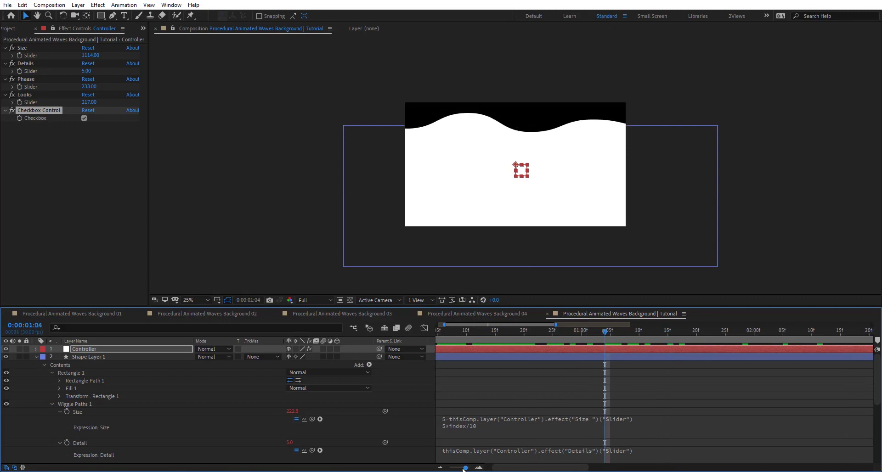
left_click_drag(465, 468, 444, 465)
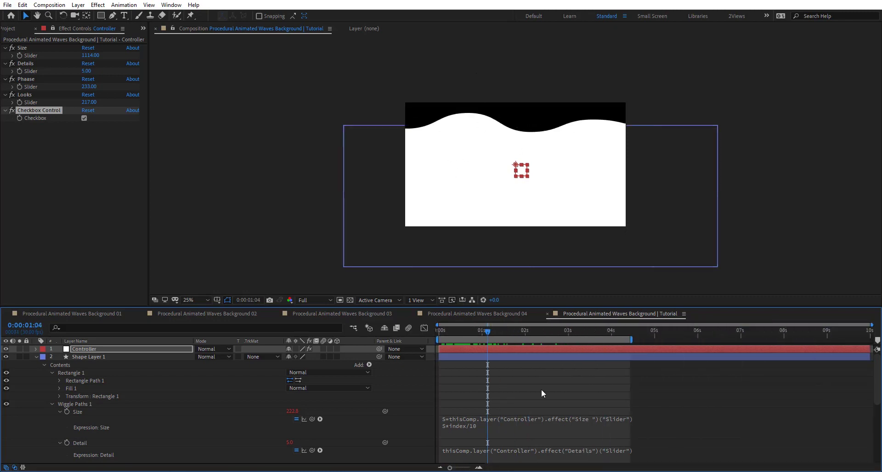
mouse_move(488, 332)
left_mouse_down()
mouse_move(776, 330)
mouse_move(477, 335)
left_mouse_up()
Step: Unlock the effect controls from the Controller and apply the Motion Tile effect to Shape Layer 1
left_click(109, 355)
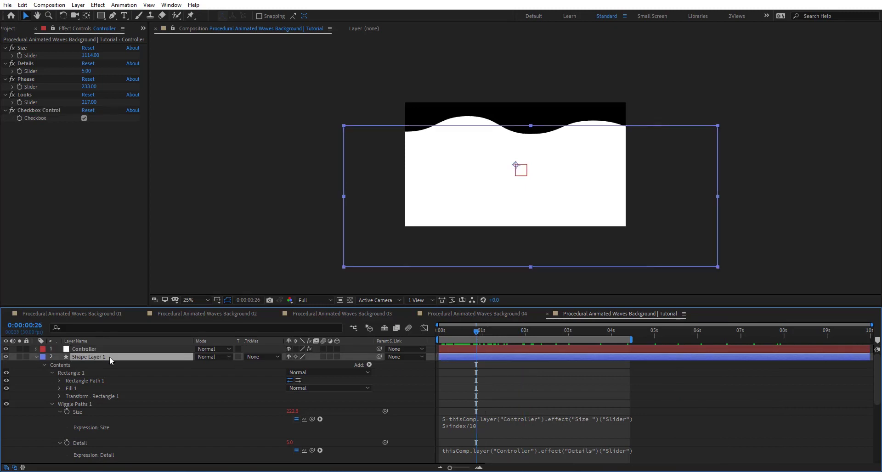
left_click(51, 29)
left_click(52, 29)
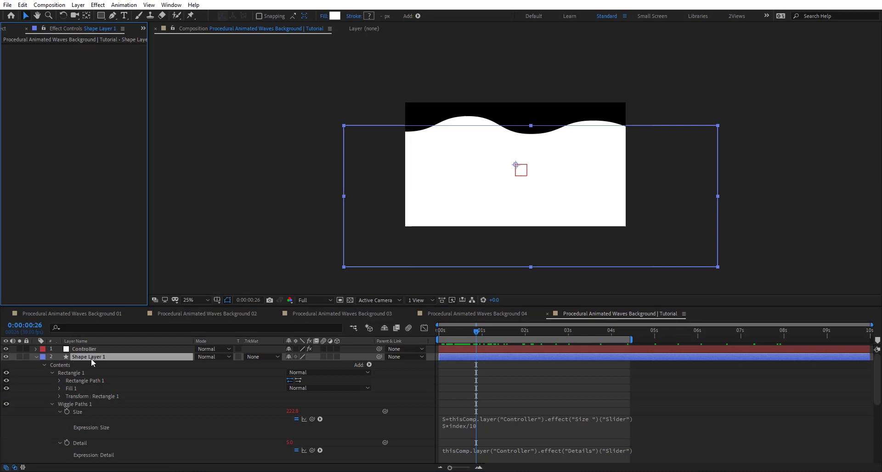
key("ctrl+space")
type("motio")
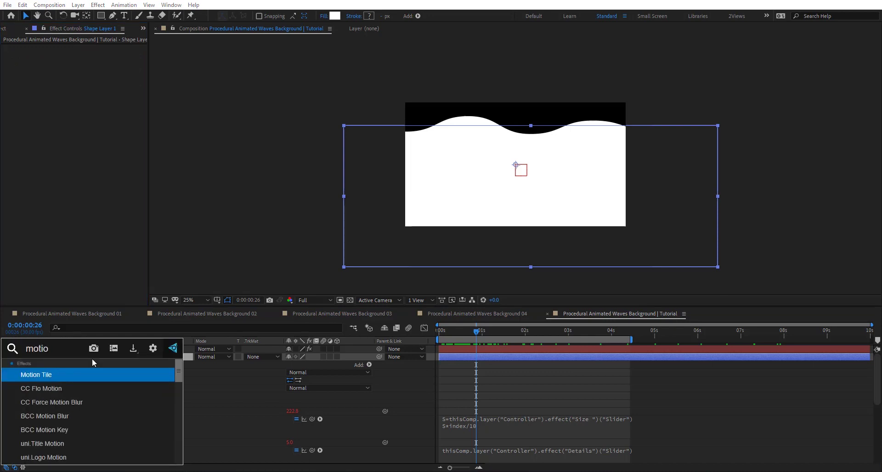
key("Return")
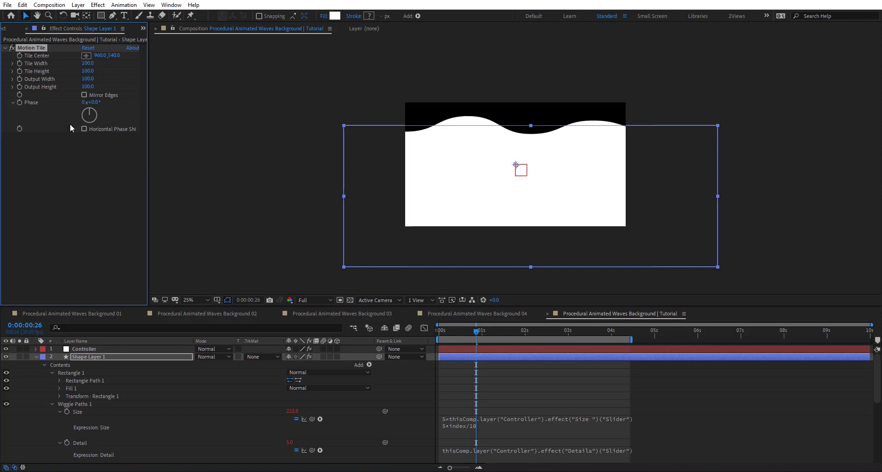
Step: Shift the Motion Tile's Tile Center horizontally to X 1574 and turn on Mirror Edges
left_click_drag(99, 55, 528, 122)
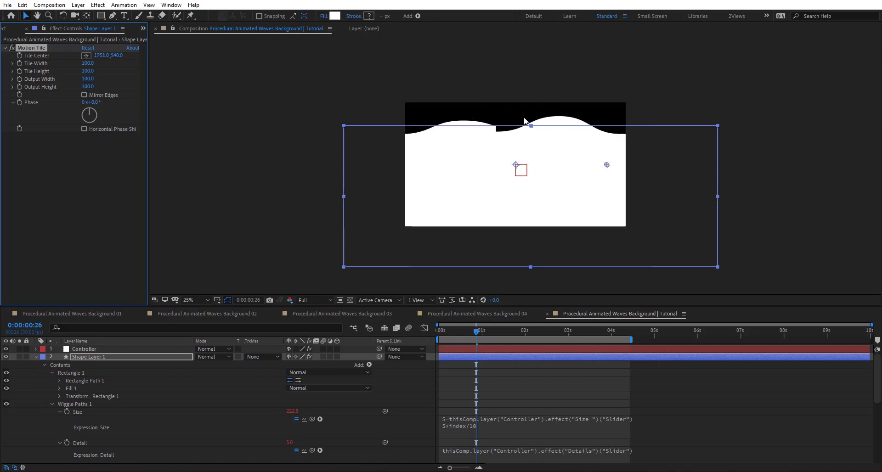
left_click(97, 95)
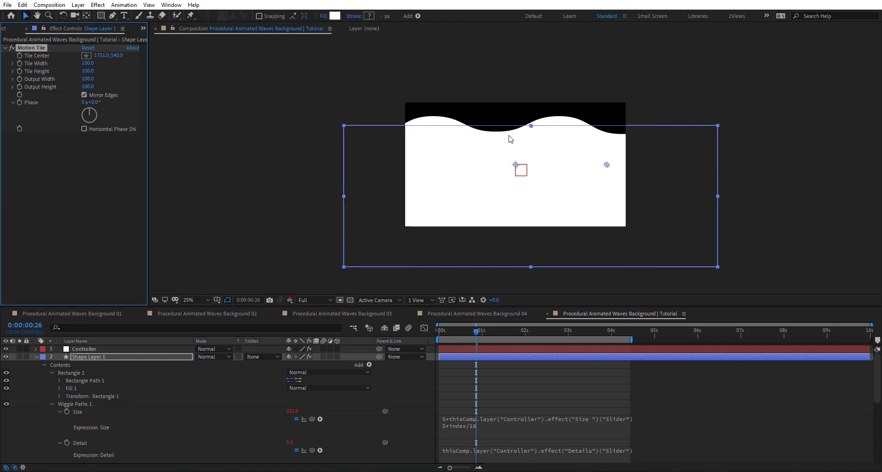
left_click_drag(100, 55, 19, 85)
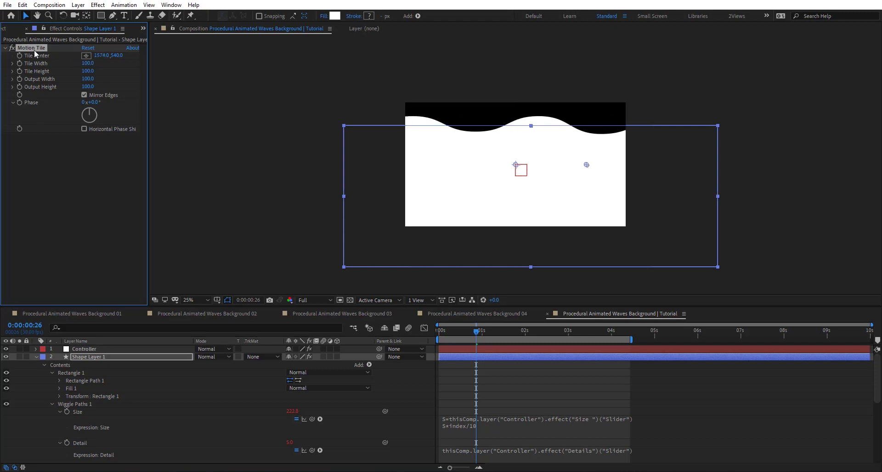
Step: Add an expression to Motion Tile's Tile Center, replacing the default text with X=value[0] as its first line
left_click(20, 56, "alt")
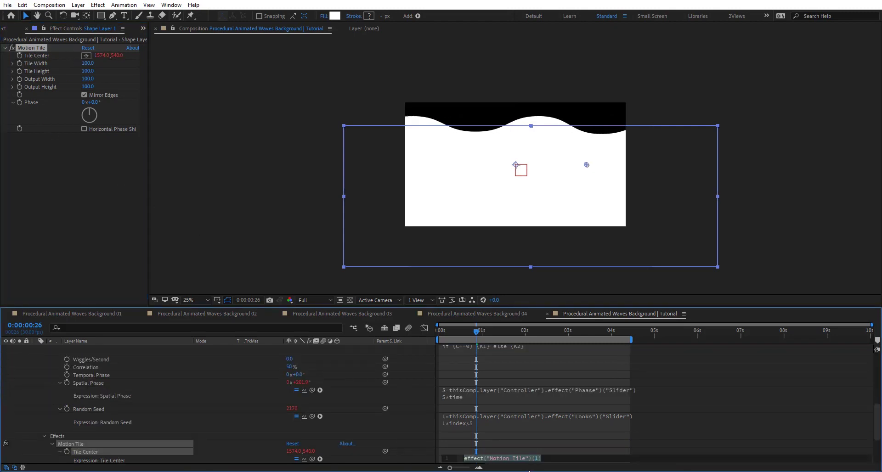
left_click(412, 426)
scroll(67, 386, "down", 3)
scroll(69, 364, "down", 2)
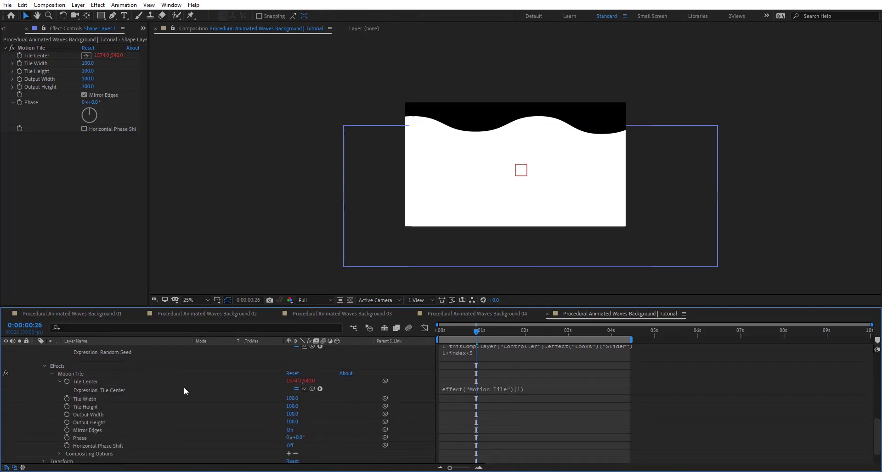
left_click(534, 388)
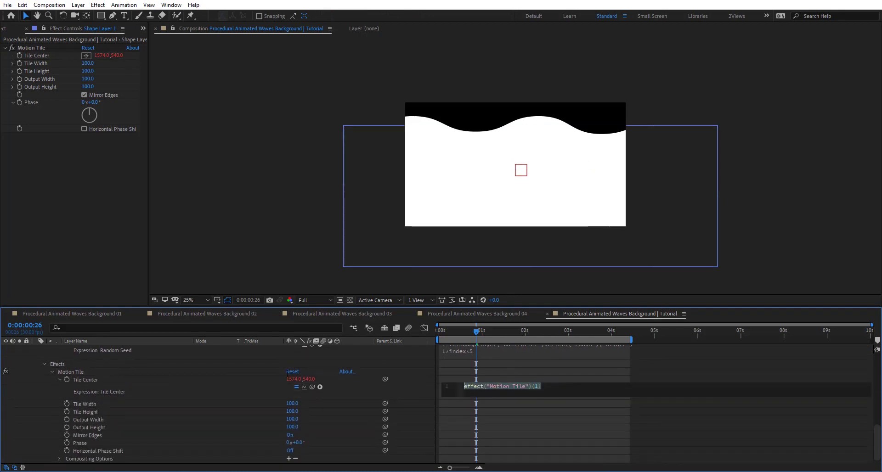
type("x")
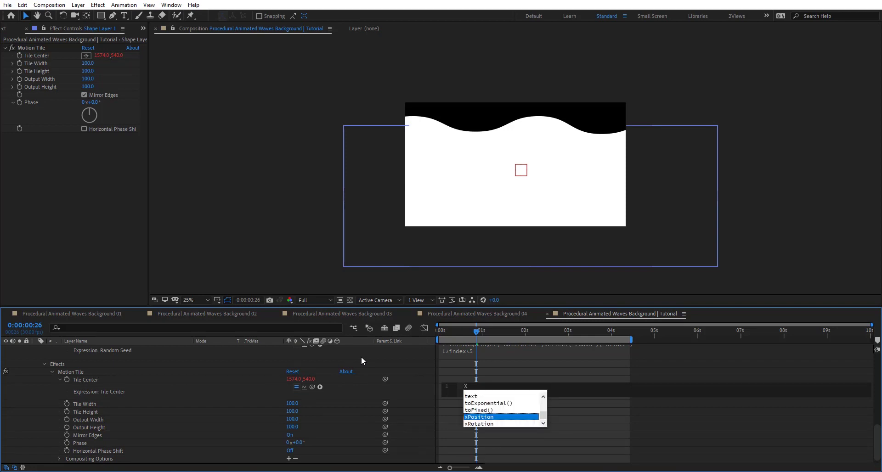
type("=")
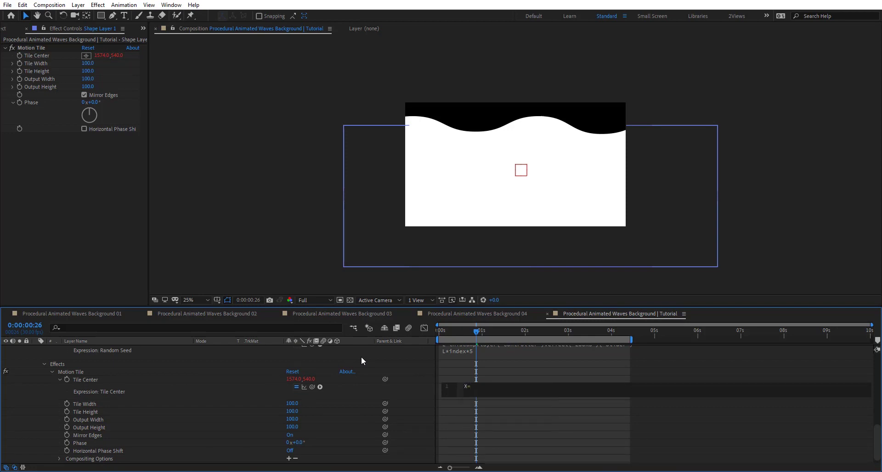
type("value[0]")
key("Return")
Step: Complete the Tile Center expression with the lines Y=value[1] and [X,Y]
type("y")
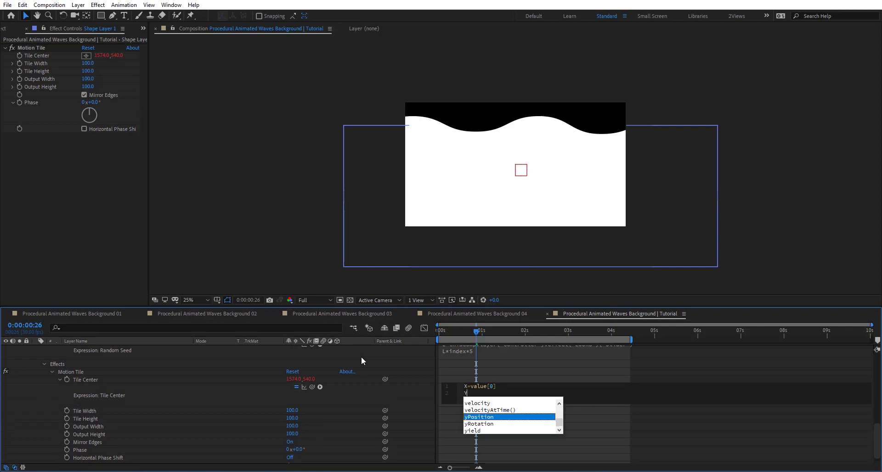
type("=value")
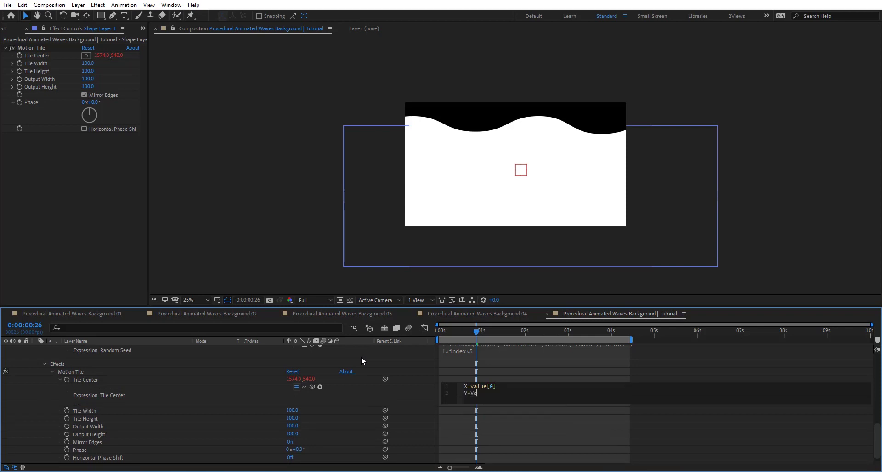
type("[1]")
key("Return")
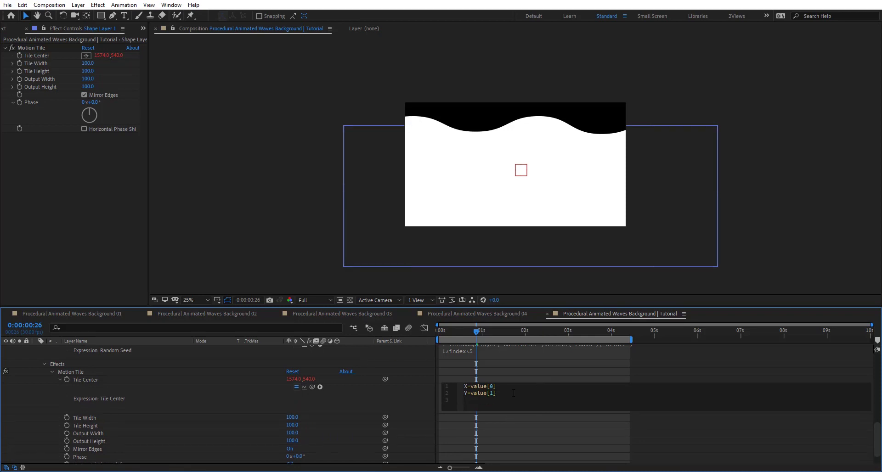
type("[X,Y")
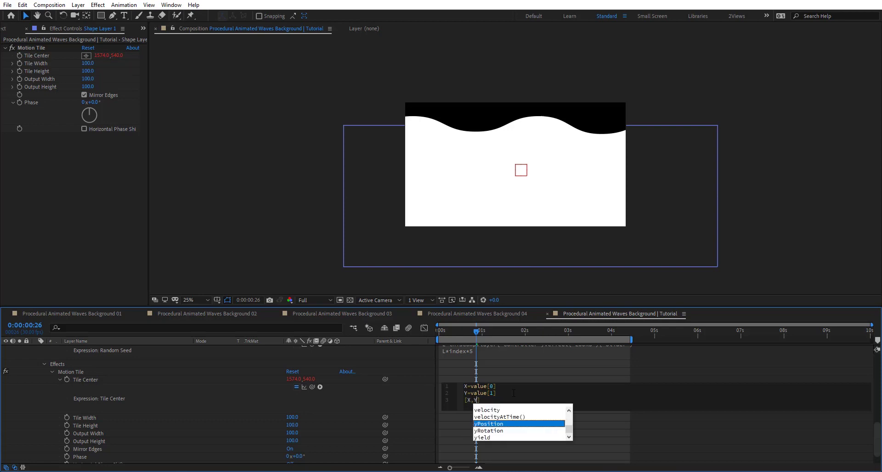
left_click(407, 403)
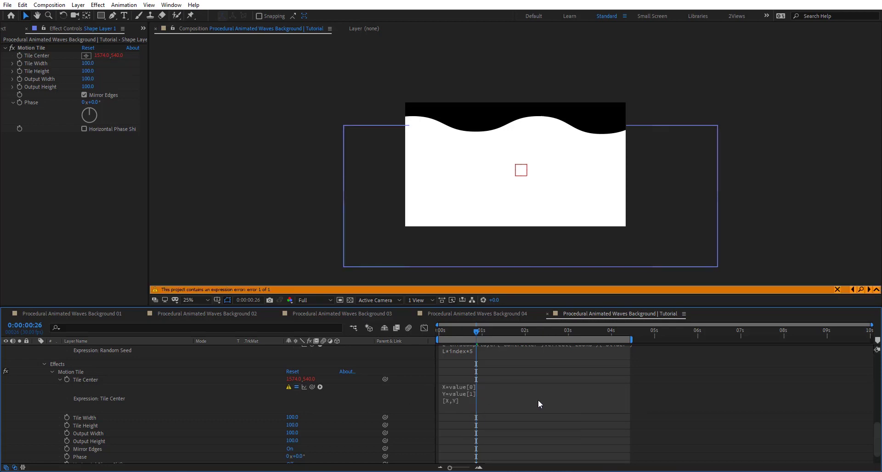
Step: End the X and Y lines of the Tile Center expression with semicolons and shift Tile Center to X 1774
left_click(488, 401)
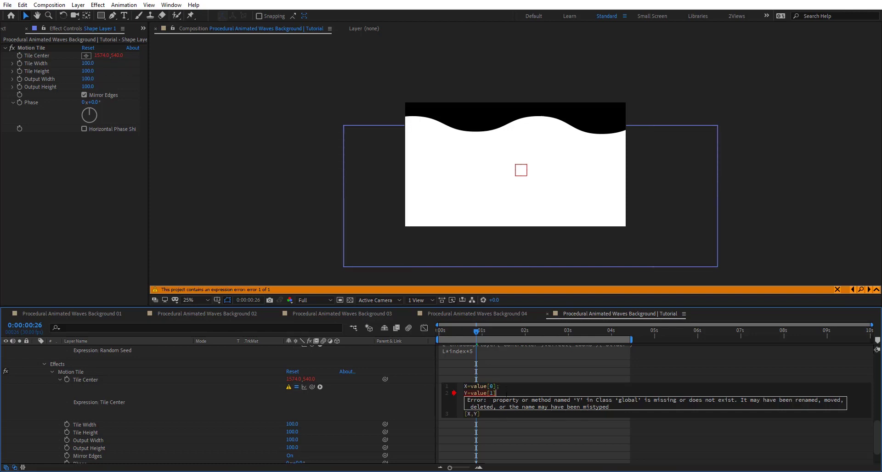
type(";")
left_click(415, 399)
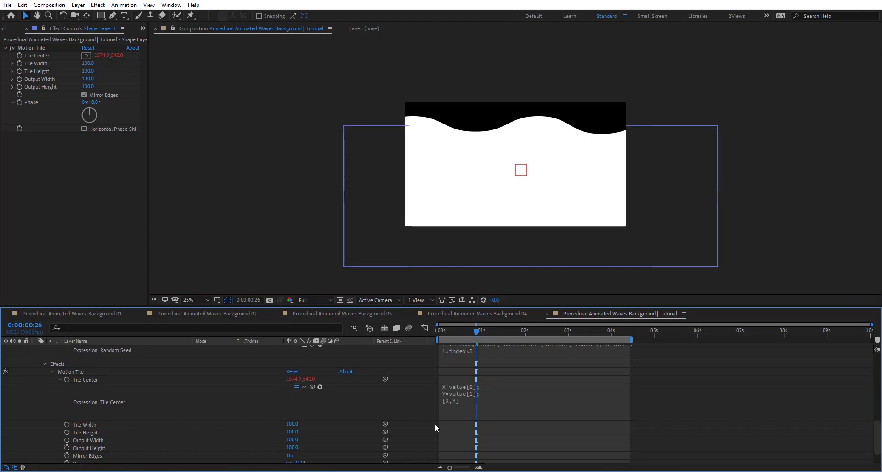
mouse_move(294, 378)
left_mouse_down()
mouse_move(369, 379)
mouse_move(311, 379)
left_mouse_up()
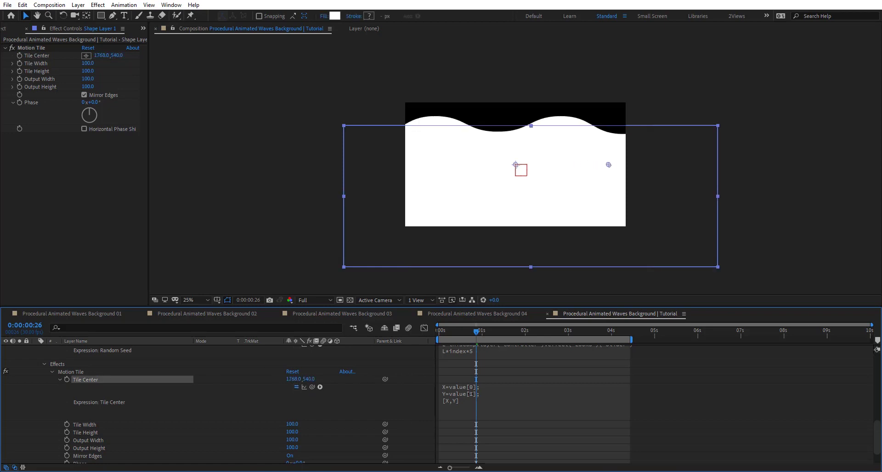
left_click(393, 395)
Step: Add a Slider Control effect to the Controller layer and rename it Speed
scroll(189, 383, "up", 10)
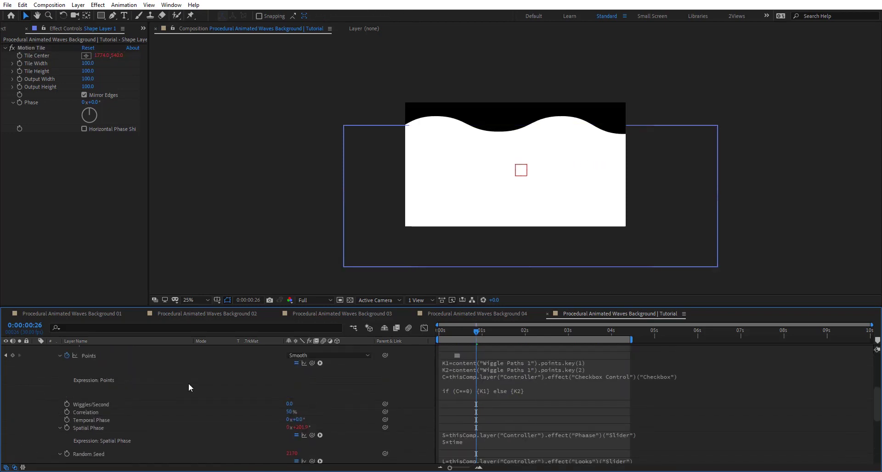
left_click(127, 352)
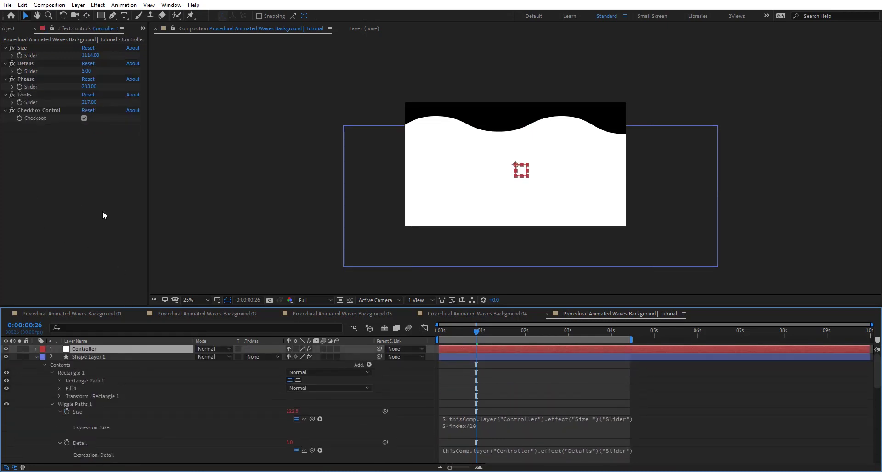
key("ctrl+space")
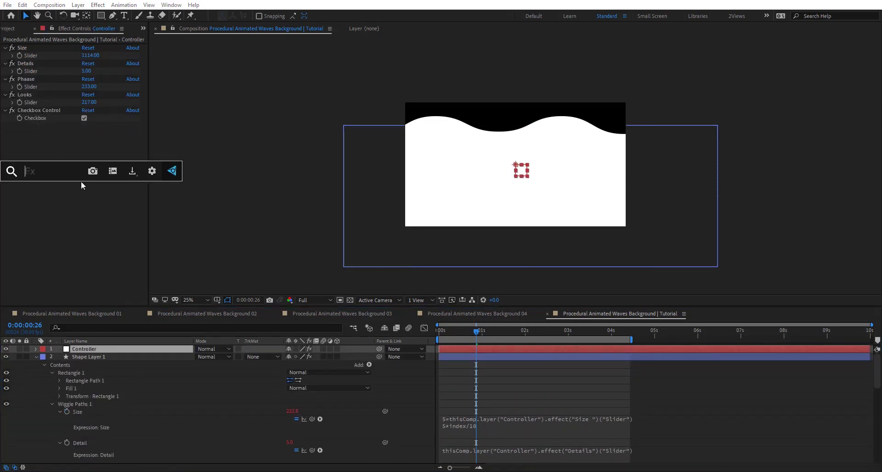
type("slid")
key("Return")
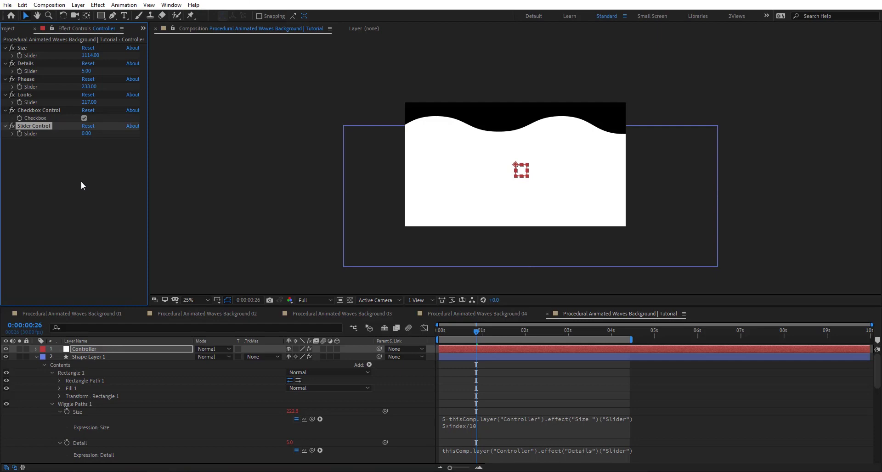
key("Return")
type("Speed")
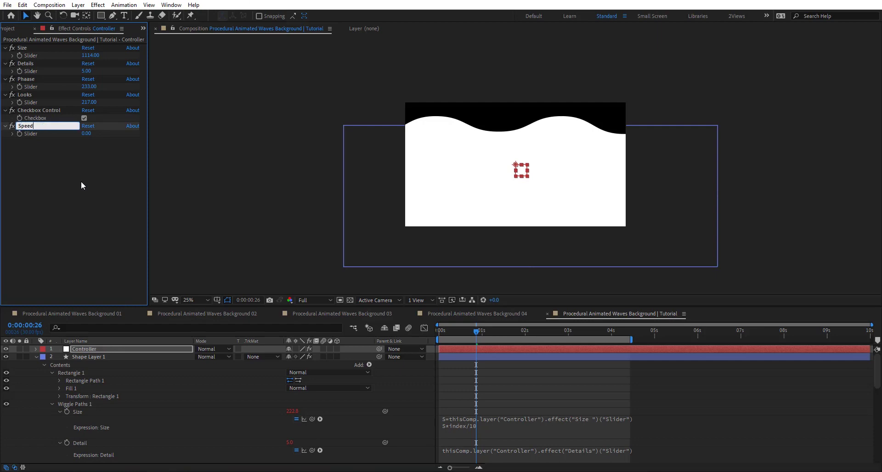
key("Return")
Step: Insert a first line in the Tile Center expression defining S as the Controller's Speed slider
scroll(513, 436, "down", 10)
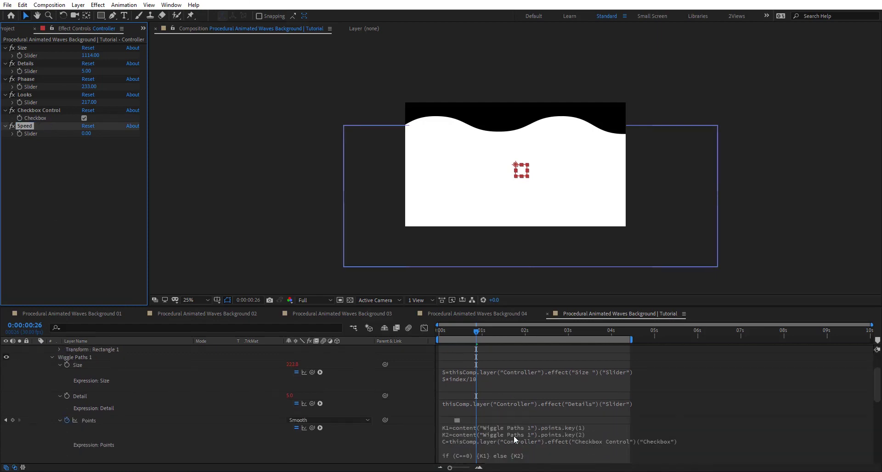
left_click(495, 417)
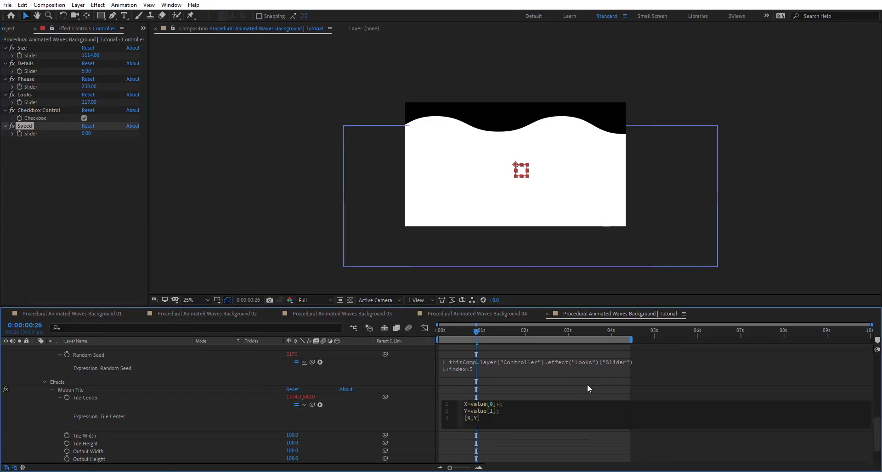
key("BackSpace")
key("Return")
type("S=")
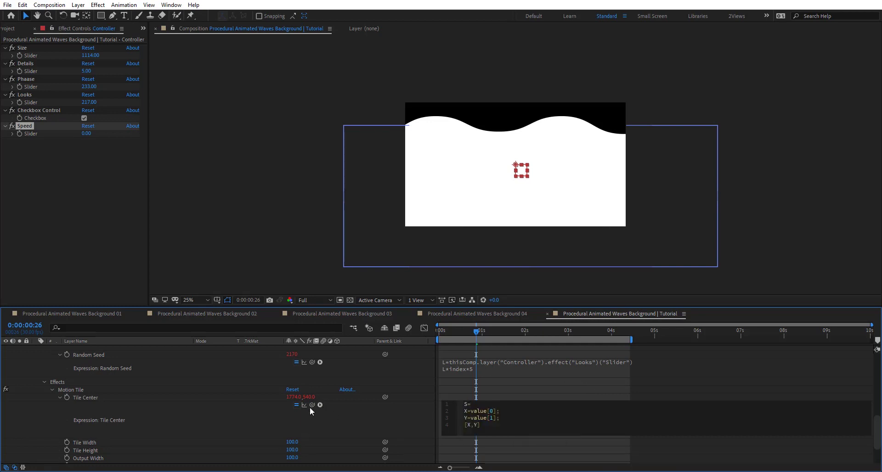
left_click_drag(312, 405, 40, 133)
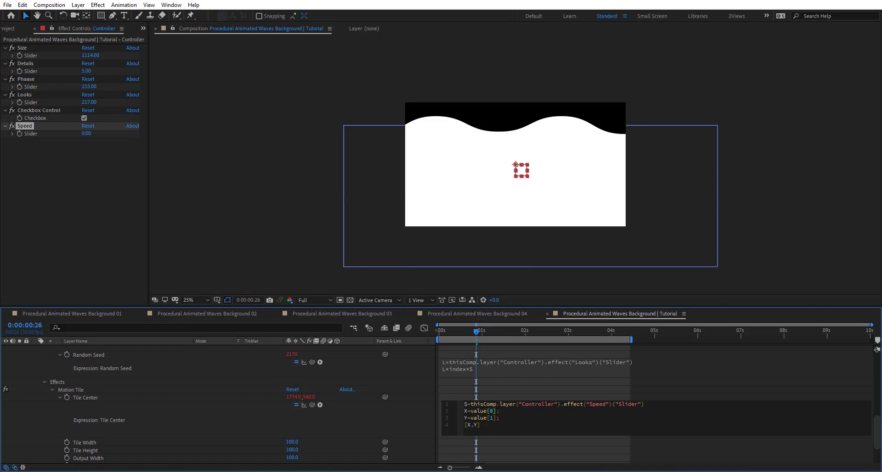
Step: Extend the X line of the Tile Center expression to X=value[0]+S*time*index*1.5;
type("S*time")
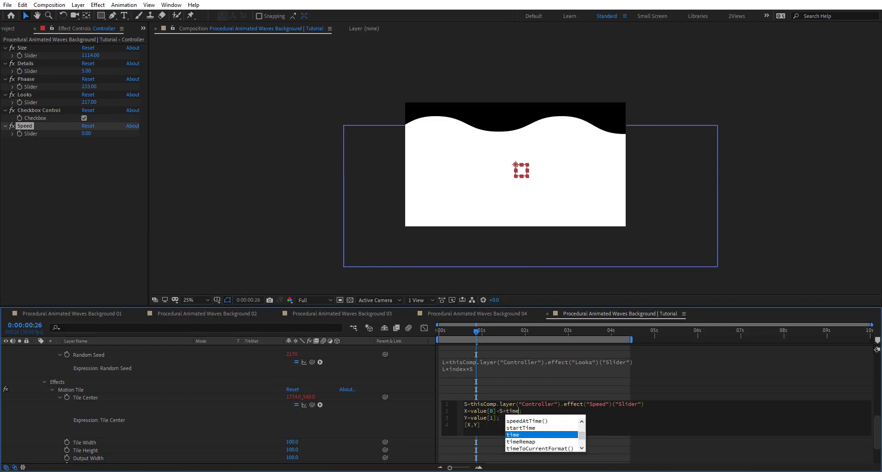
type("*index")
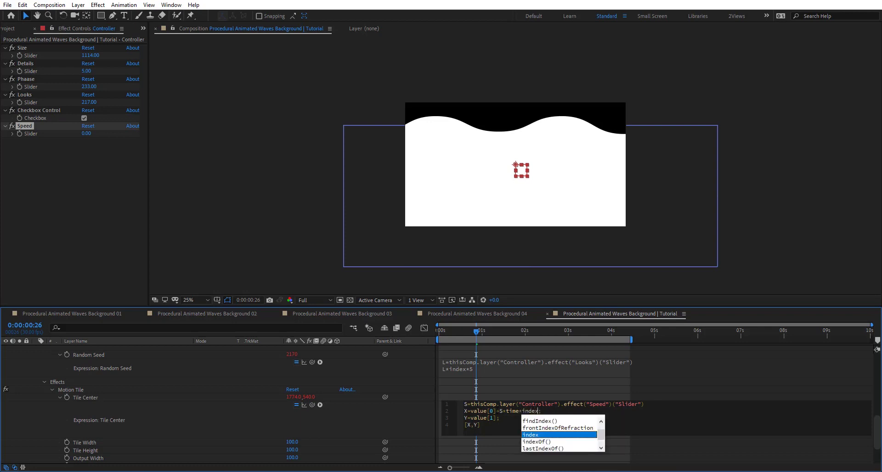
type("*")
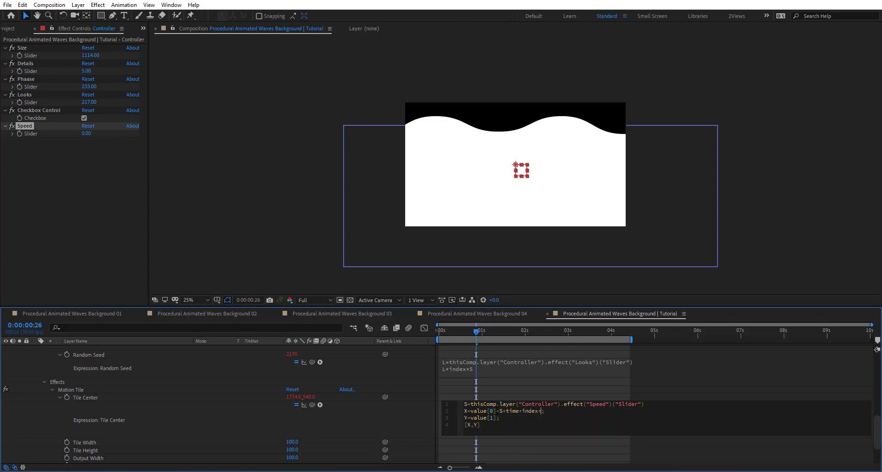
type("1.5")
left_click(415, 409)
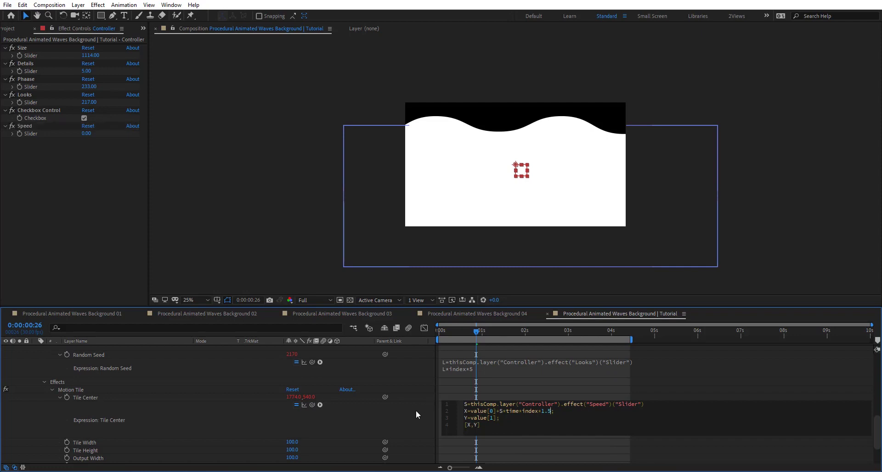
Step: Preview the wave animation from near the start and set the Controller's Speed slider to 142
key("space")
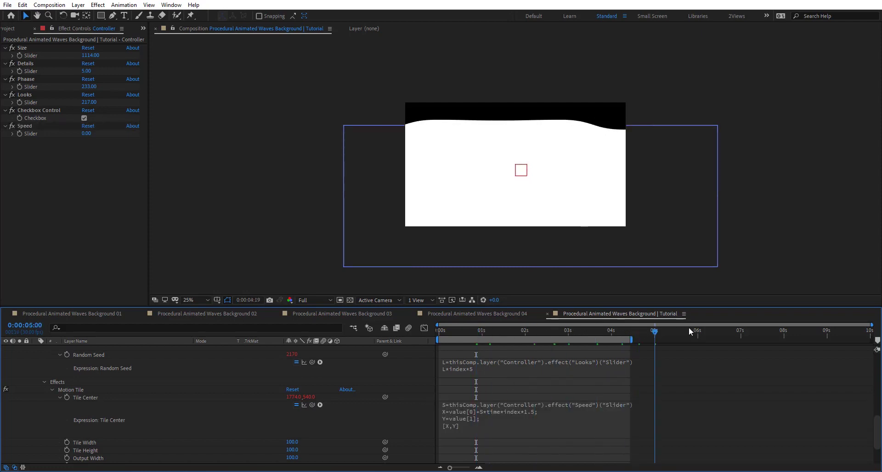
mouse_move(457, 337)
left_mouse_down()
mouse_move(529, 339)
mouse_move(452, 342)
left_mouse_up()
key("space")
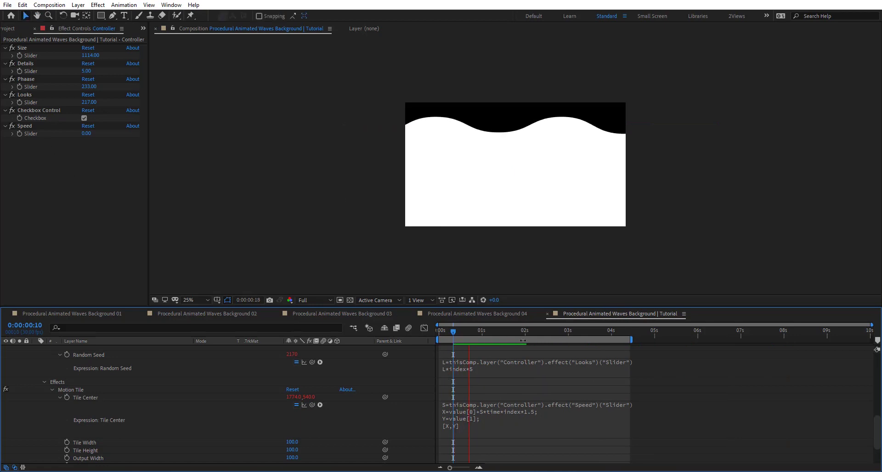
left_click_drag(92, 136, 157, 138)
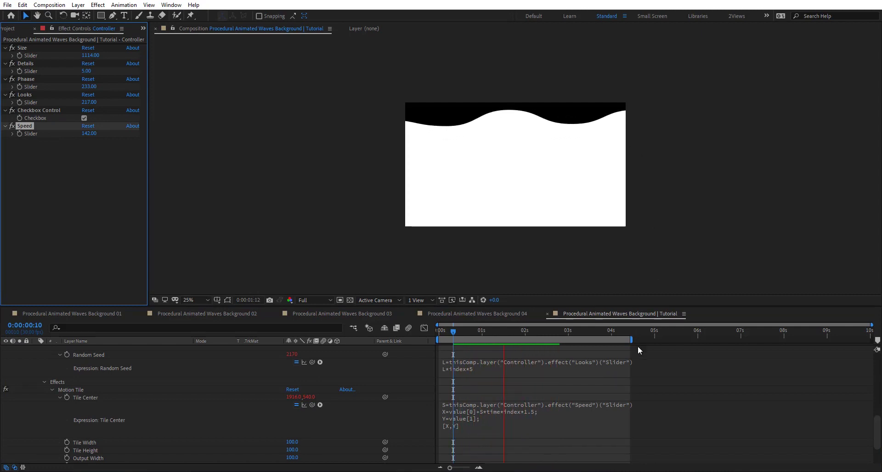
Step: Extend the work area over the full ten-second composition and preview the waves from the first frame
key("space")
left_click_drag(640, 339, 880, 335)
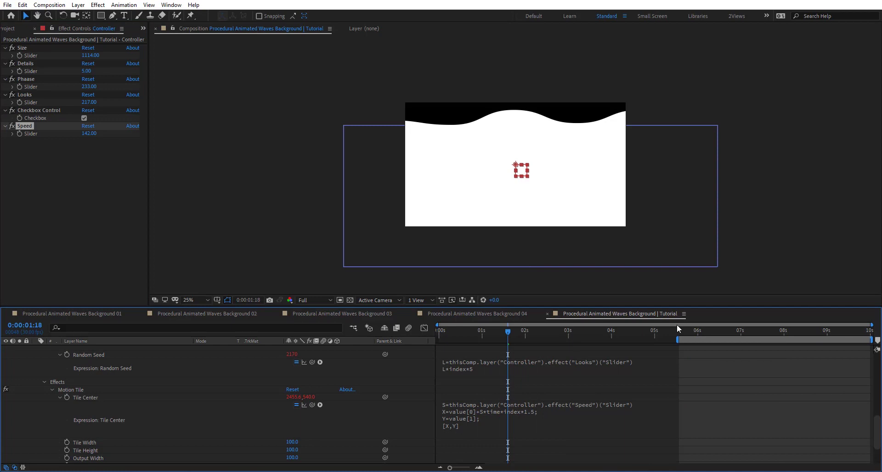
left_click_drag(677, 340, 398, 331)
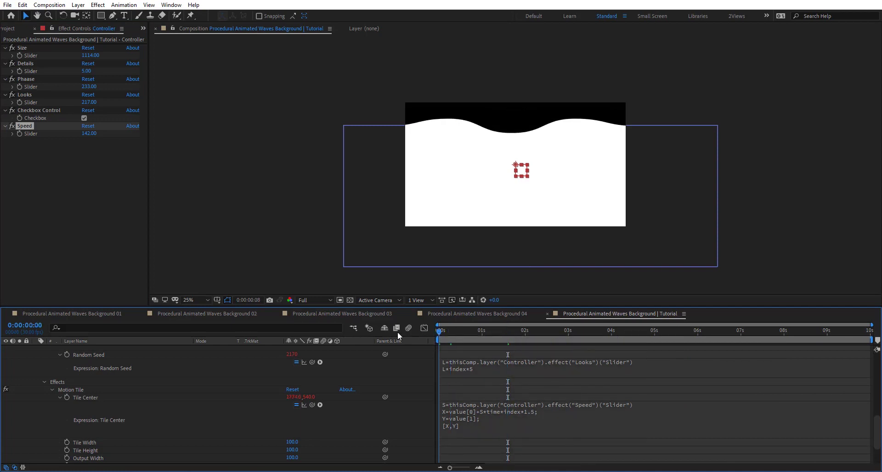
key("space")
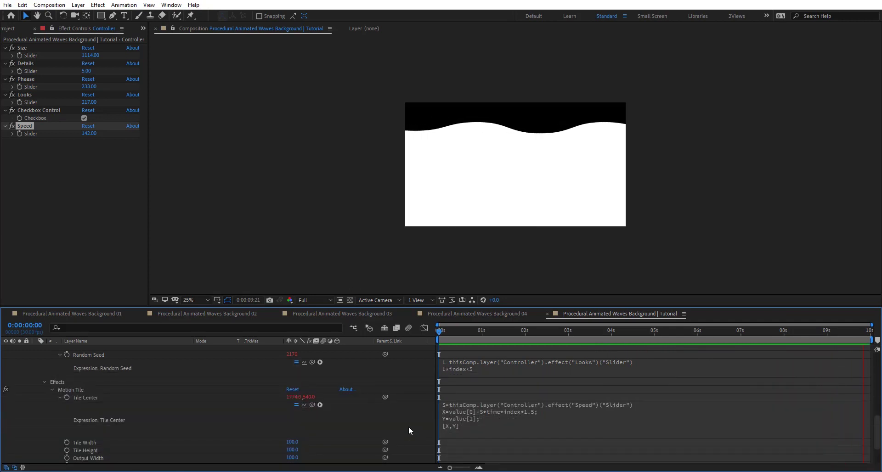
Step: Rename the wave shape layer to Wave 01
type("5")
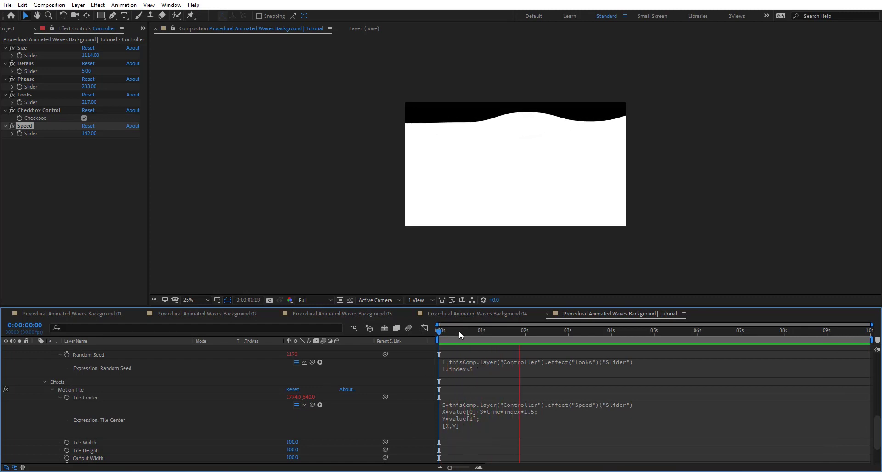
left_click_drag(509, 336, 589, 348)
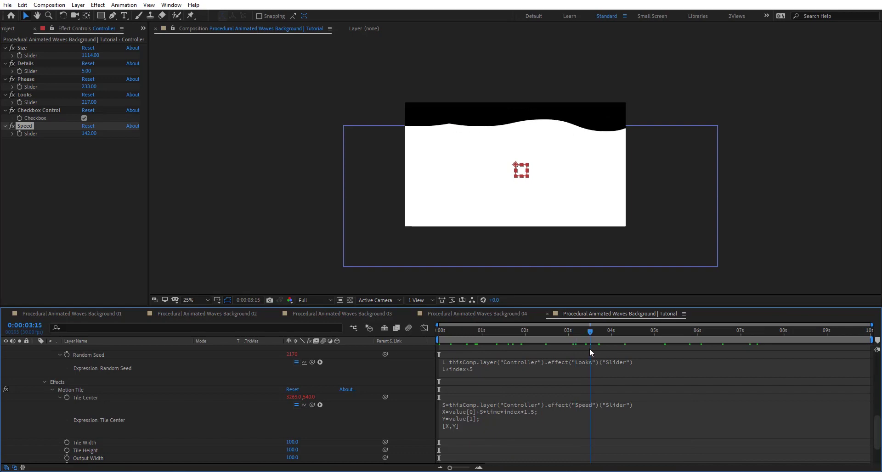
scroll(129, 378, "up", 6)
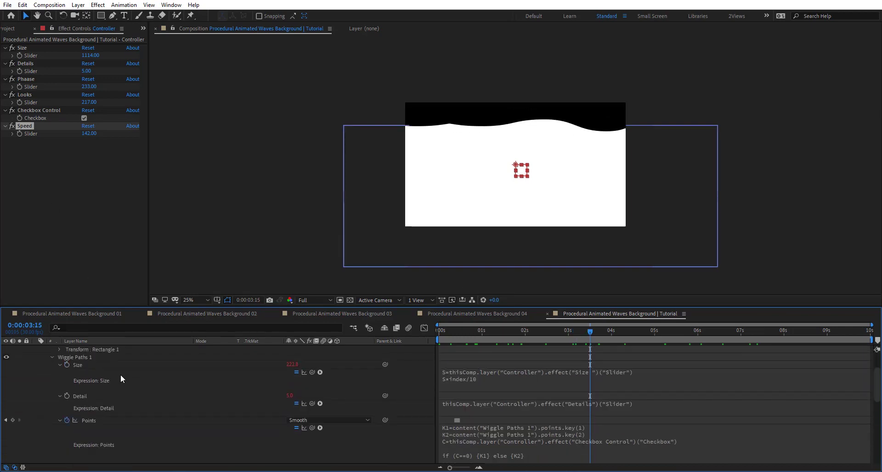
left_click(103, 356)
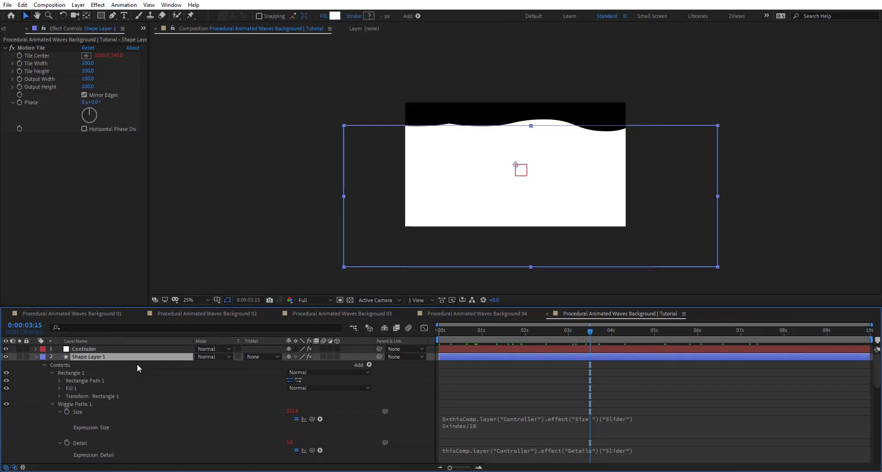
key("Return")
type("Wave 01")
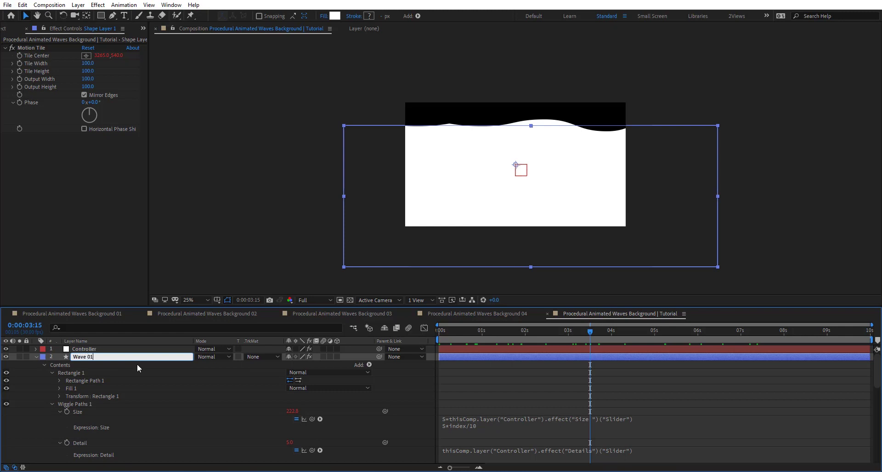
key("Return")
Step: Find the Gradient Ramp effect with the search term "ramp" and apply it to Wave 01
key("ctrl+space")
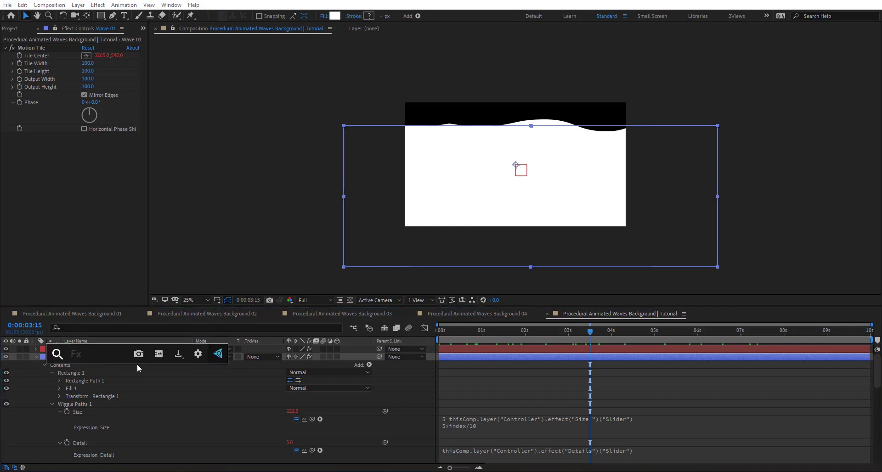
type("ramp")
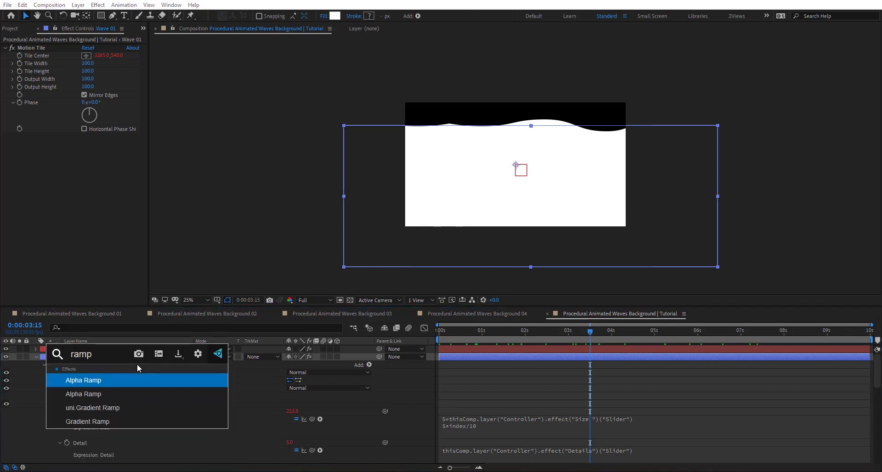
key("Down")
key("Down")
key("Down")
key("Return")
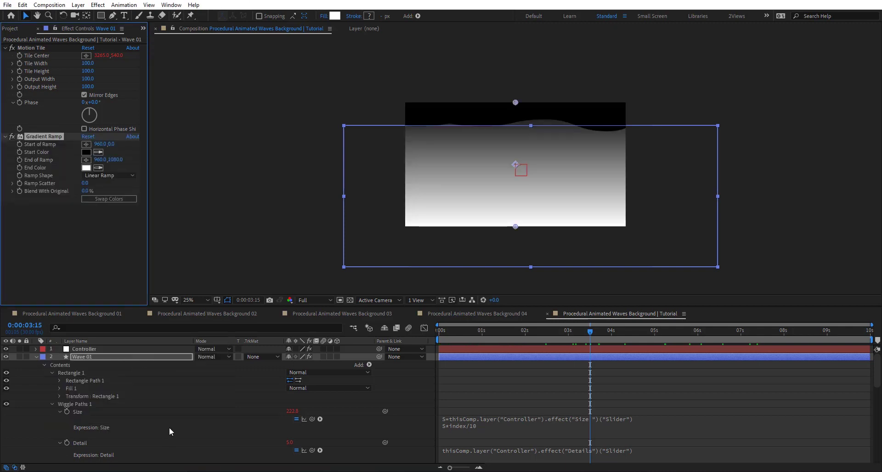
Step: Swap the Gradient Ramp colors and move its start to 960, -280 and its end to 960, 872
left_click(116, 199)
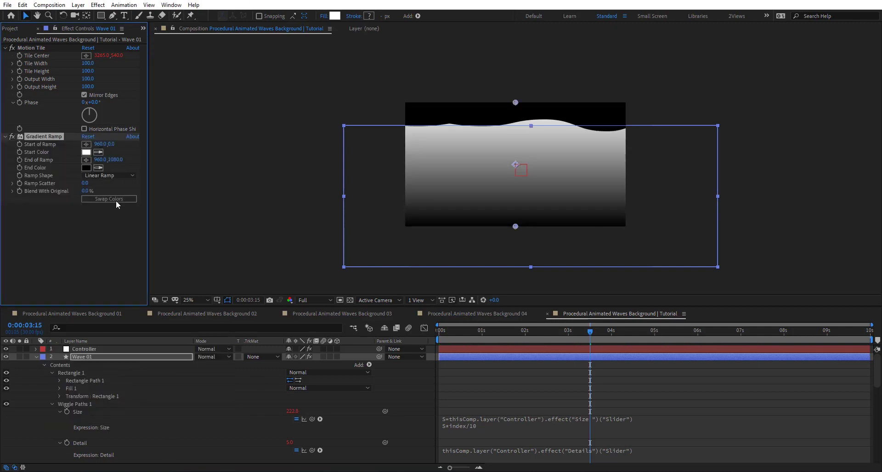
left_click_drag(515, 102, 515, 70)
left_click_drag(515, 226, 520, 202)
left_click_drag(538, 334, 627, 330)
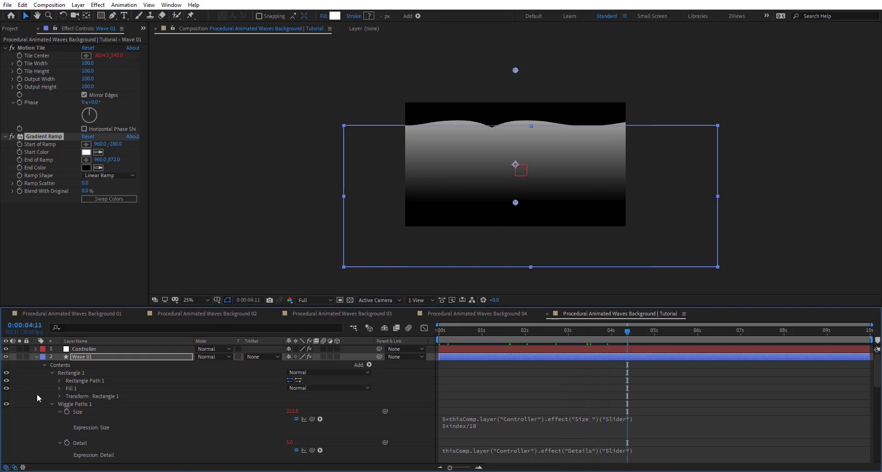
left_click(36, 357)
left_click(94, 357)
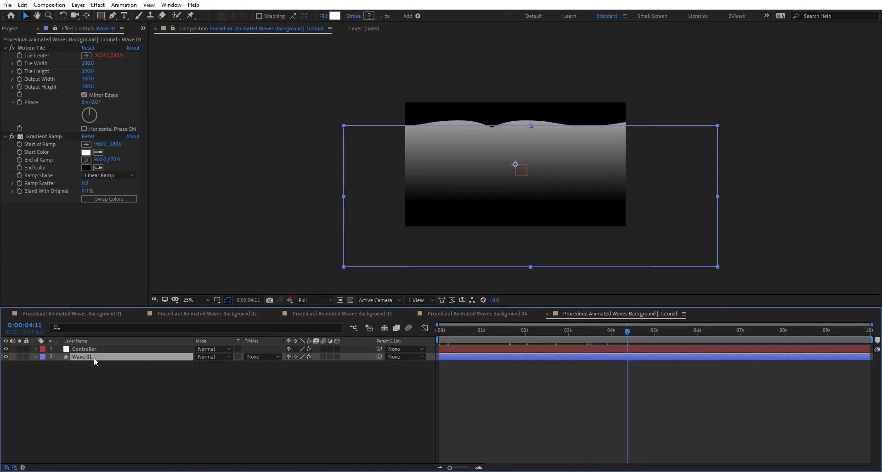
key("ctrl+d")
key("ctrl+d")
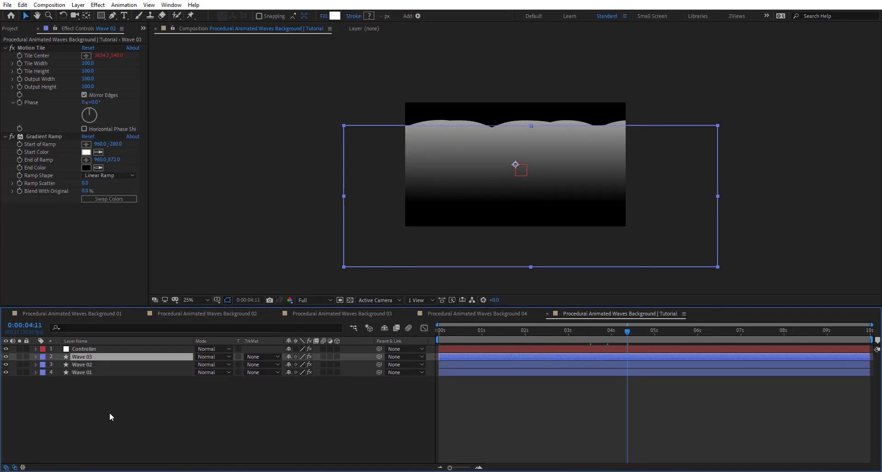
key("ctrl+z")
key("ctrl+z")
Step: Keyframe Wave 01's Position on the first frame with the layer below the composition at 960, 1438
left_click_drag(510, 331, 329, 338)
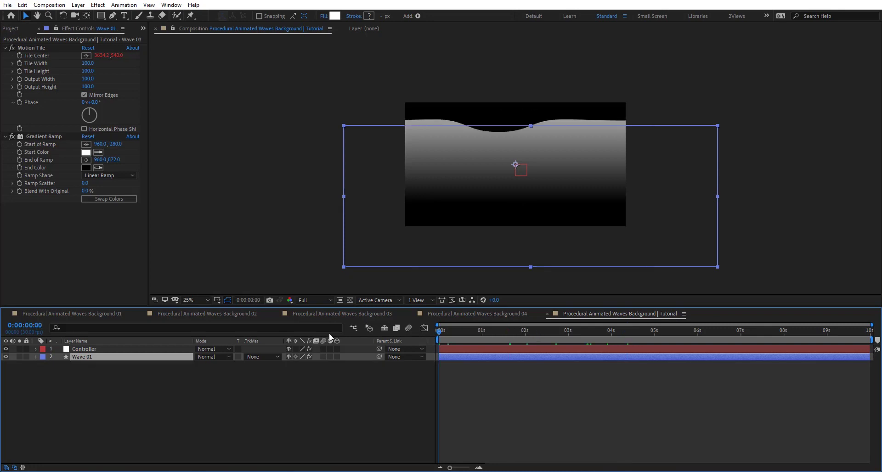
key("p")
left_click(60, 365)
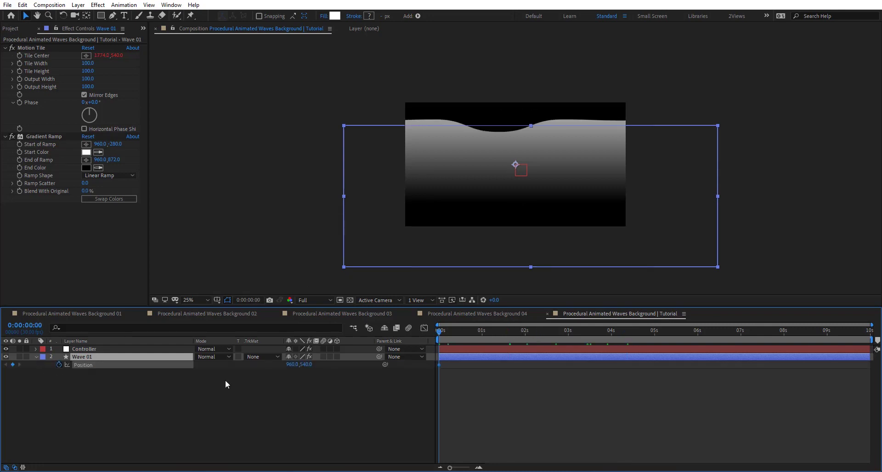
left_click_drag(310, 368, 710, 376)
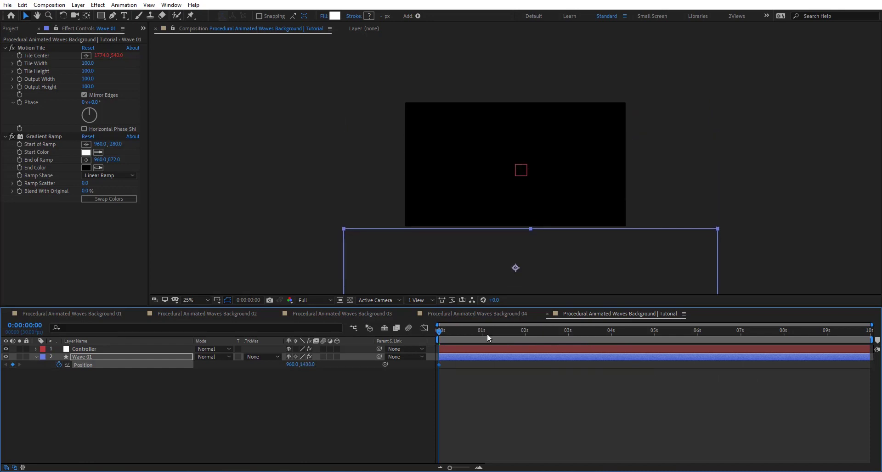
Step: Keyframe Wave 01's Position at 960, 711 on 0:00:01:05 and ease both position keyframes
left_click_drag(487, 333, 489, 337)
left_click_drag(315, 365, 103, 369)
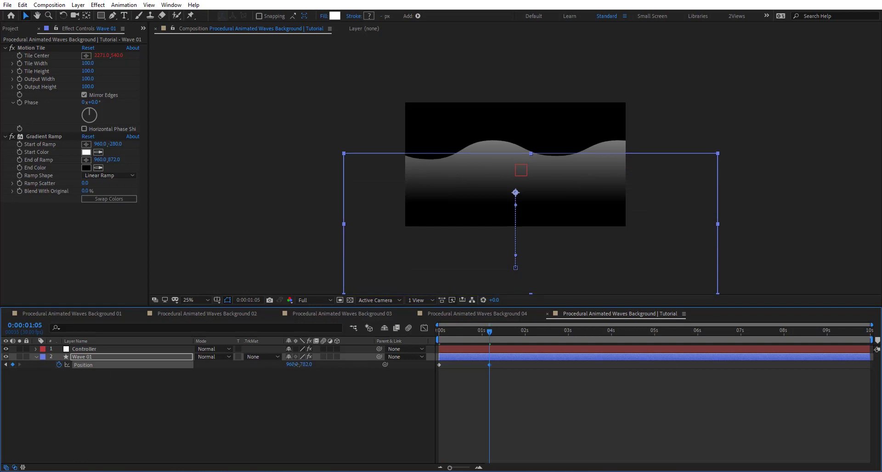
left_click_drag(306, 365, 289, 365)
left_click_drag(551, 382, 411, 362)
Step: Preview Wave 01's rising motion from the first frame and check the frame at 0:00:01:24
key("Home")
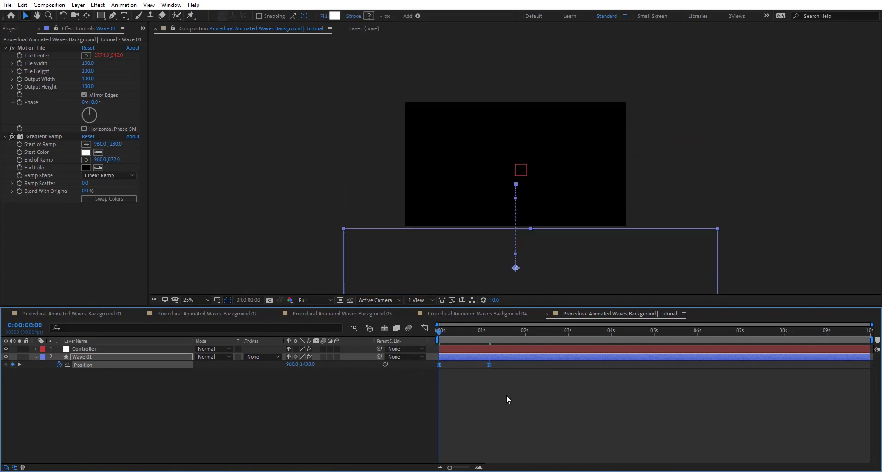
left_click(506, 396)
key("space")
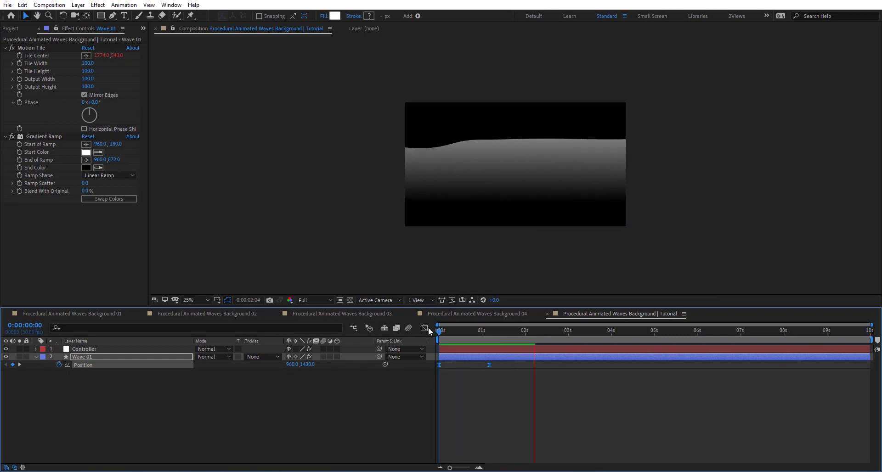
left_click_drag(492, 331, 516, 331)
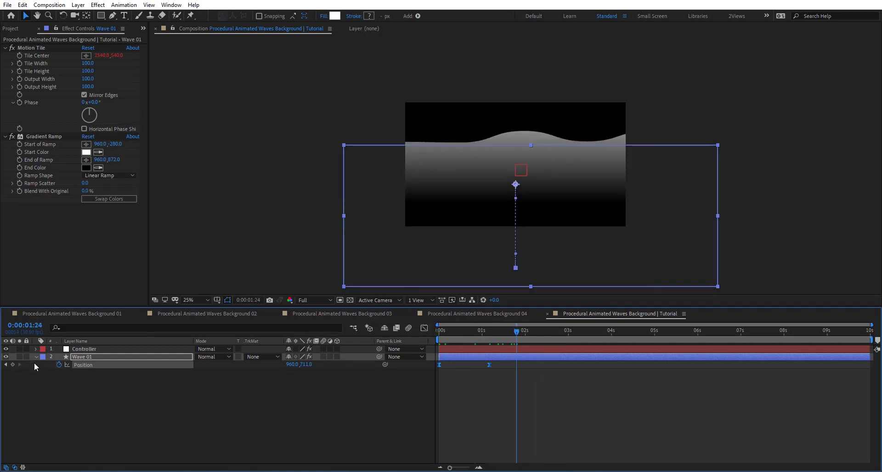
Step: Duplicate Wave 01 three times to make Wave 02, Wave 03 and Wave 04
left_click(85, 356)
key("ctrl+d")
key("ctrl+d")
key("ctrl+d")
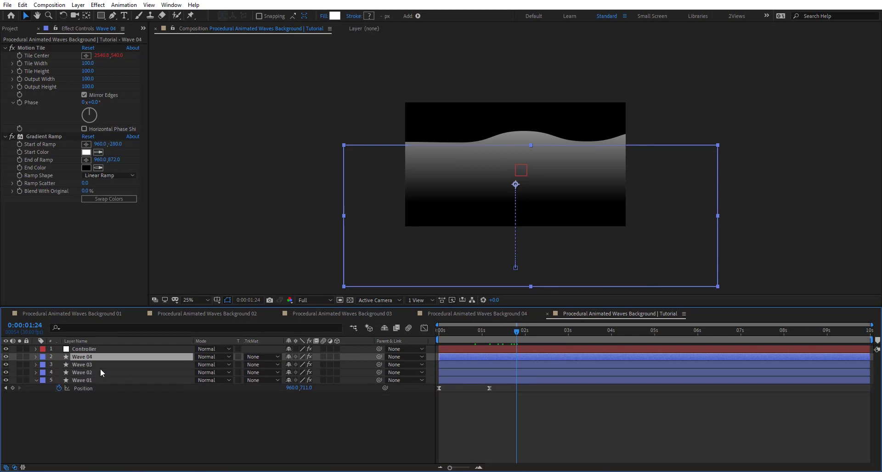
Step: Set the opacity of Wave 02 to 80%, Wave 03 to 50% and Wave 04 to 40%
left_click(98, 377, "shift")
key("t")
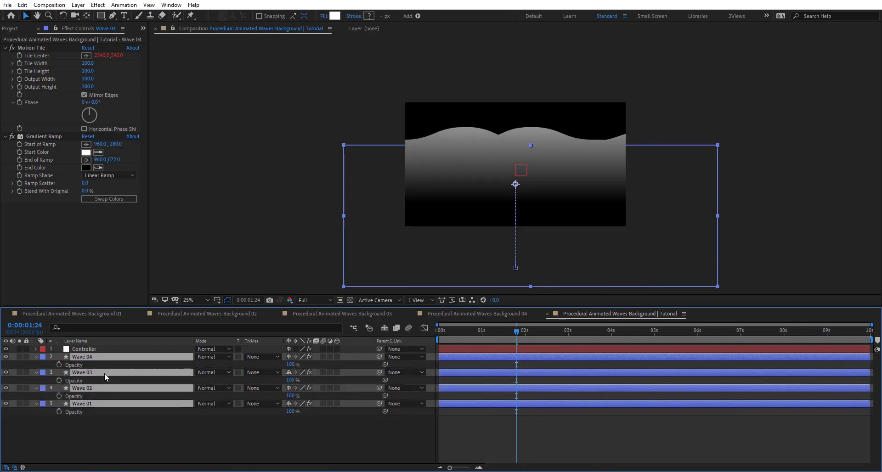
left_click(316, 420)
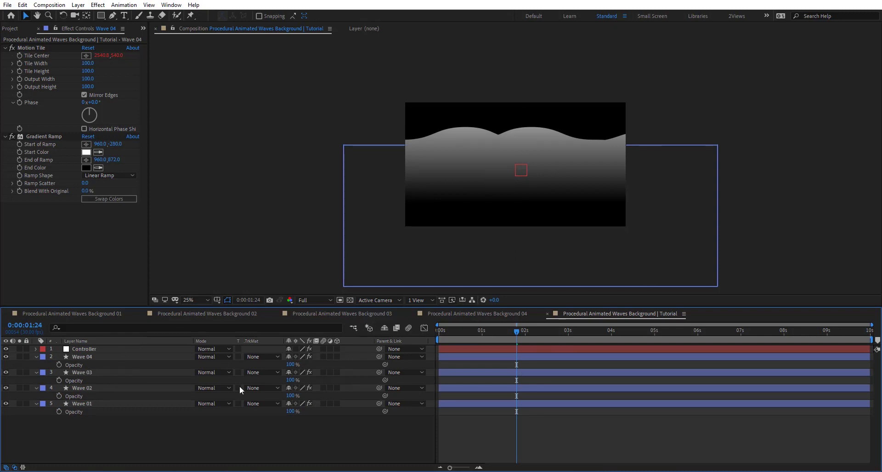
left_click(292, 393)
type("80")
key("Return")
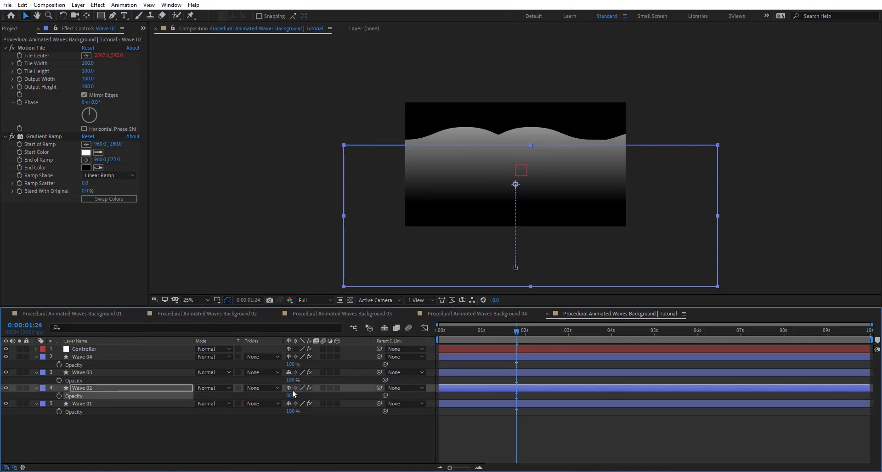
left_click(298, 380)
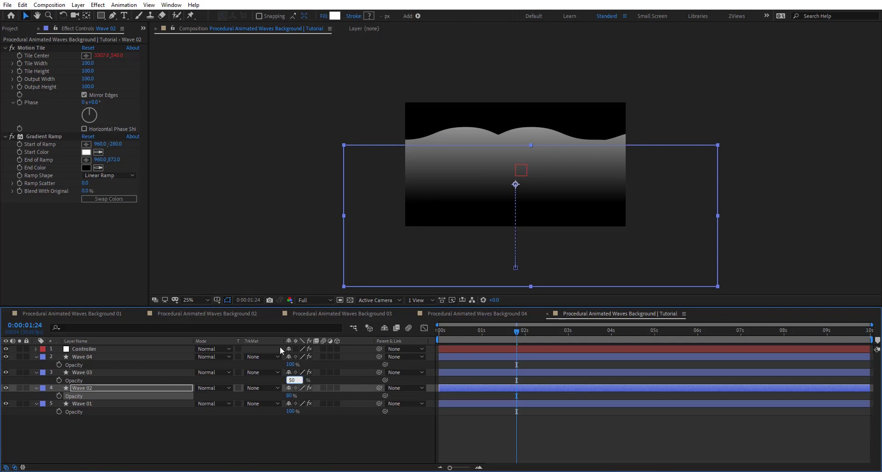
key("Return")
left_click(292, 365)
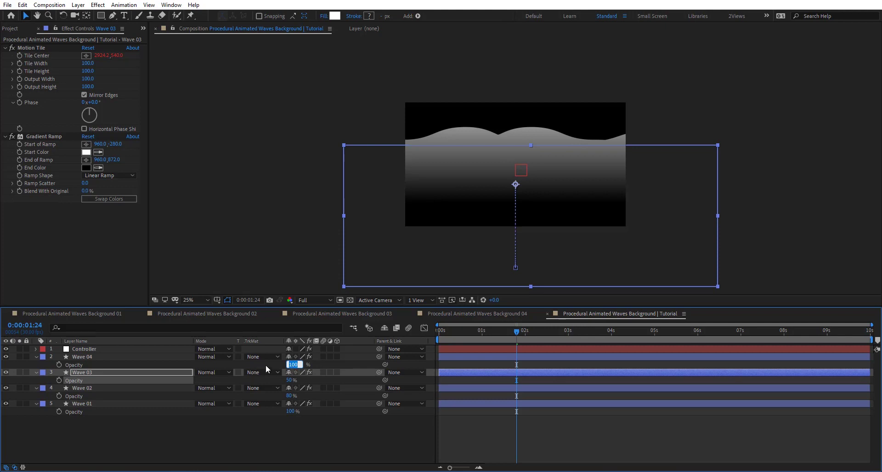
type("40")
key("Return")
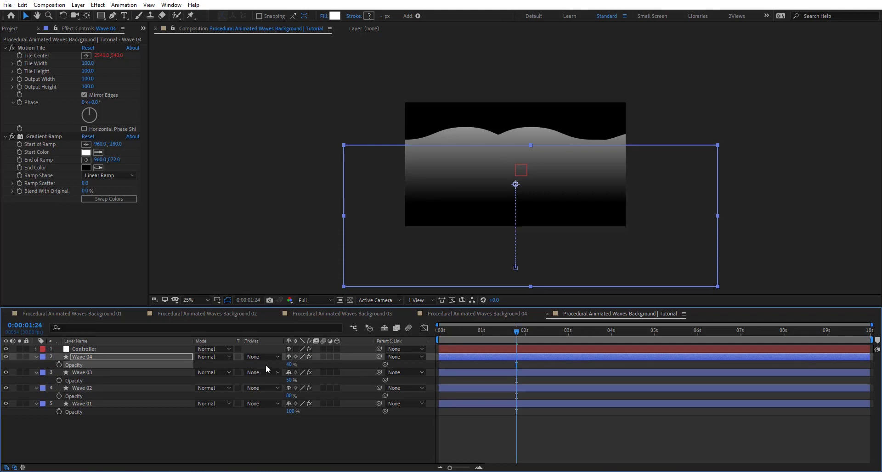
Step: Preview the overlapping wave layers and scrub to 0:00:03:00
left_click(564, 416)
key("space")
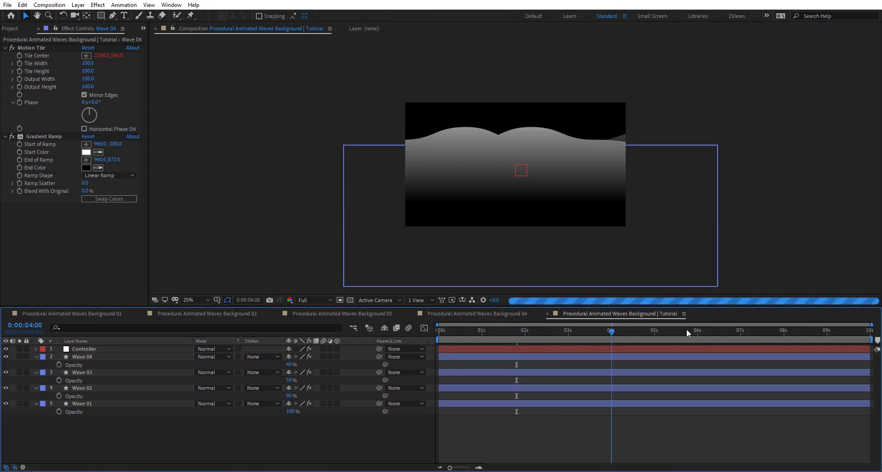
mouse_move(580, 338)
left_mouse_down()
mouse_move(443, 339)
mouse_move(568, 335)
left_mouse_up()
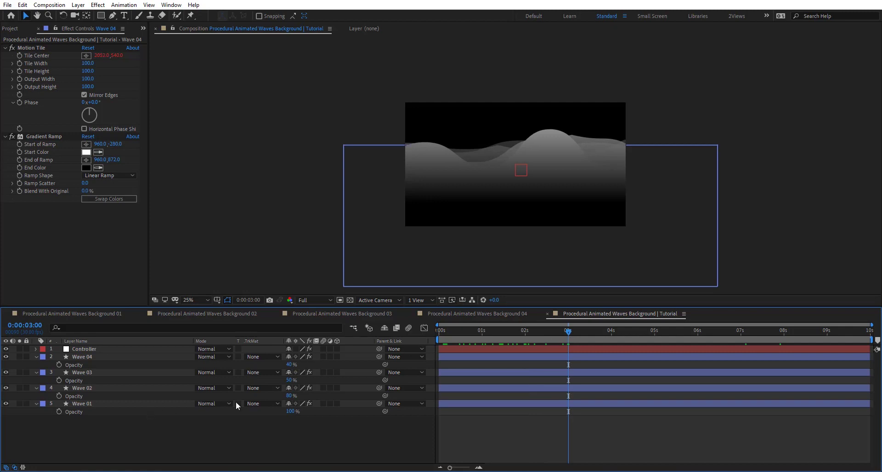
Step: Set the opacity of Wave 01 to 80%
left_click(289, 412)
type("80")
key("Return")
Step: Set the composition preview resolution to Half and scrub through the waves to 0:00:04:18
scroll(516, 167, "up", 2)
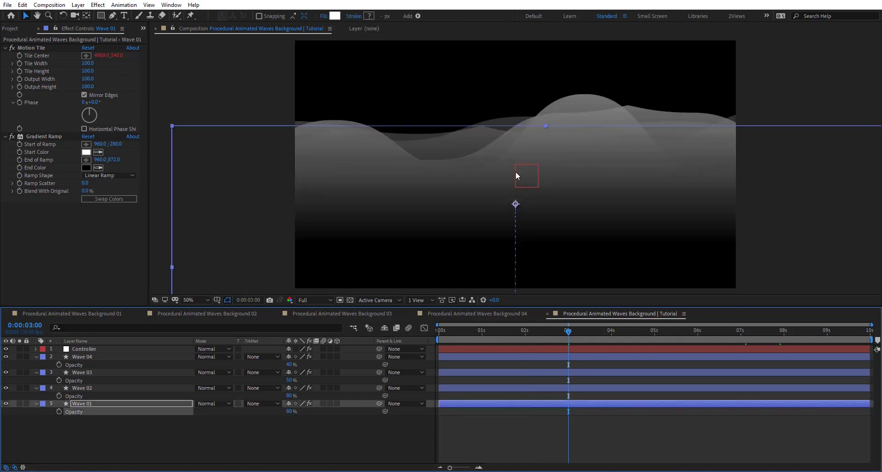
left_click(322, 298)
left_click(312, 360)
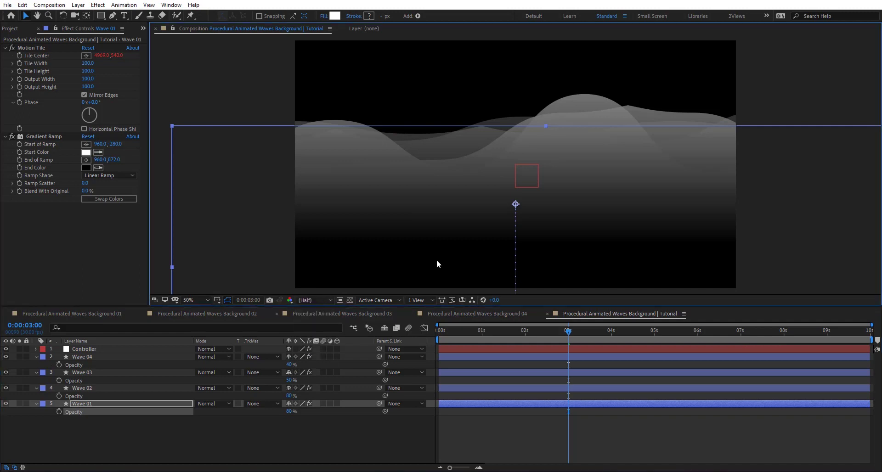
left_click(568, 330)
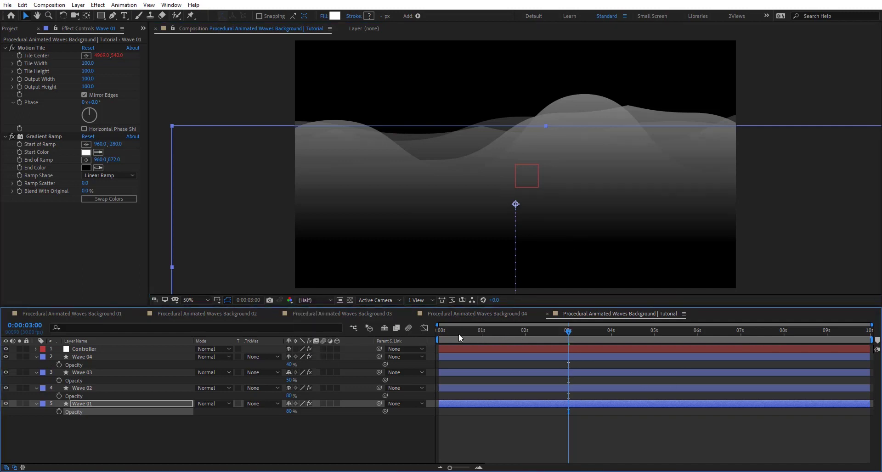
left_click_drag(458, 334, 637, 321)
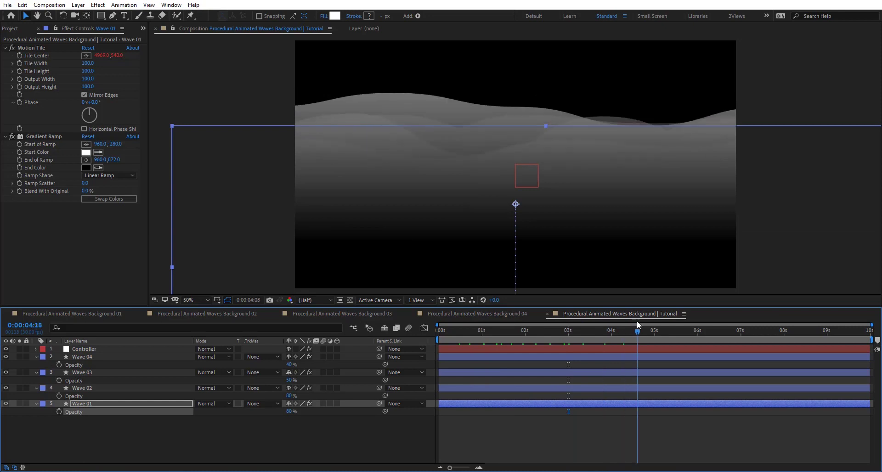
Step: Adjust the Start of Ramp height on Wave 02's gradient and set Wave 03's Start of Ramp to 960, 334
left_click(92, 386)
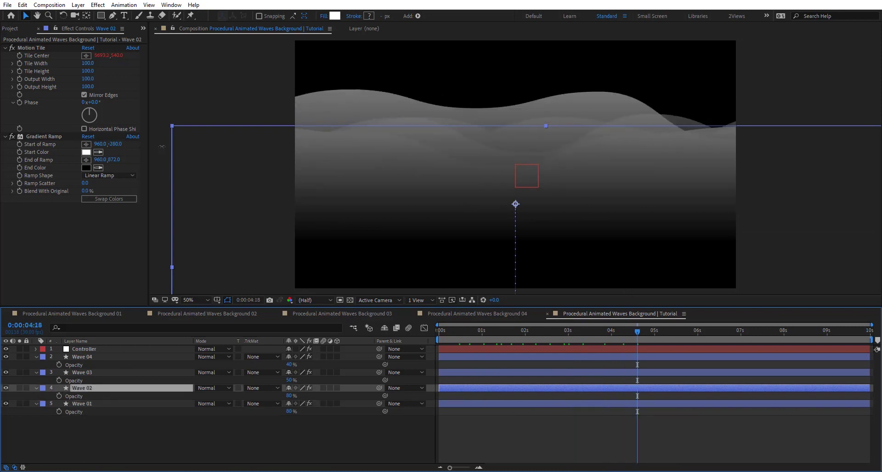
left_click_drag(115, 144, 131, 176)
left_click(103, 374)
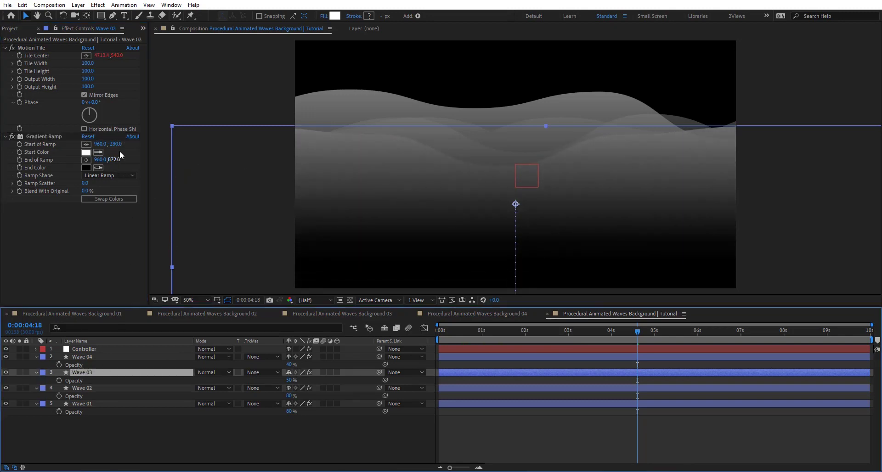
left_click_drag(114, 144, 388, 153)
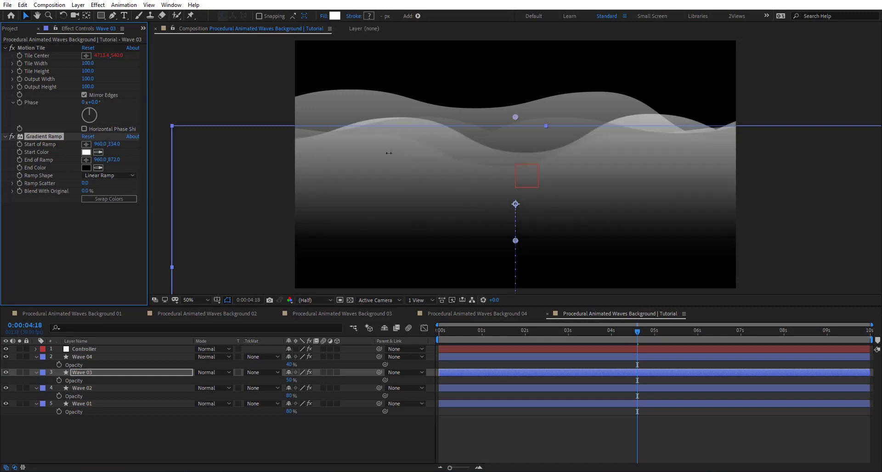
Step: Set Wave 03's End of Ramp to 960, 919 and run Wave 04's gradient from 960, 54 to 960, 1106
left_click_drag(115, 160, 152, 257)
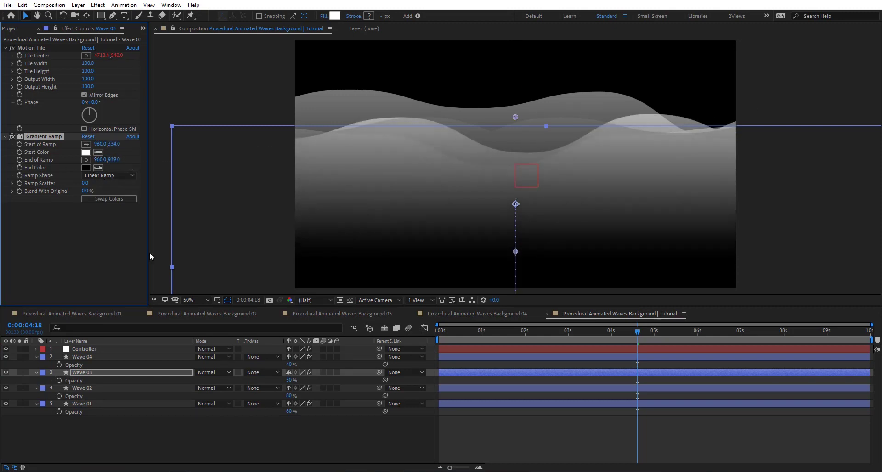
left_click(89, 357)
left_click_drag(112, 144, 268, 143)
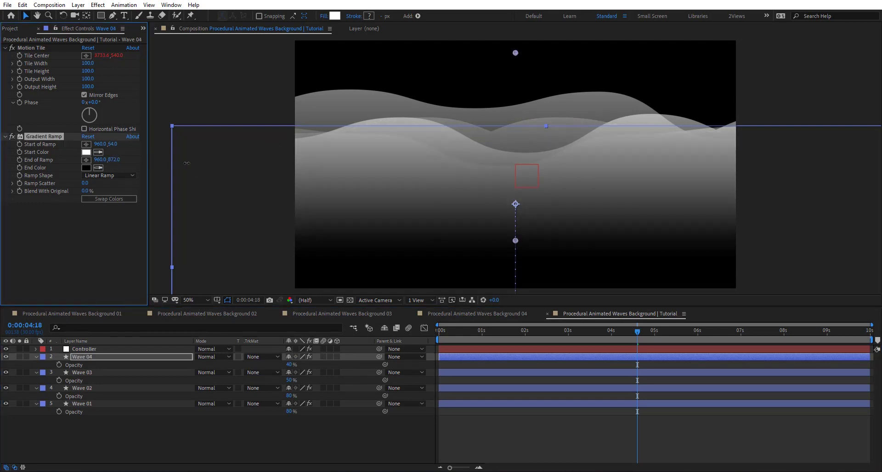
left_click_drag(186, 163, 215, 163)
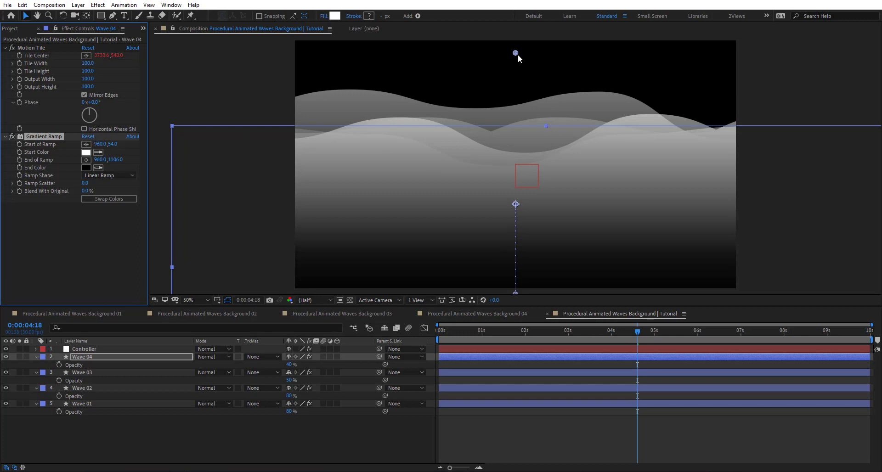
Step: Move Wave 04's gradient start point to 156, 54 and its end point to 220, 910 in the composition
left_click_drag(515, 54, 330, 54)
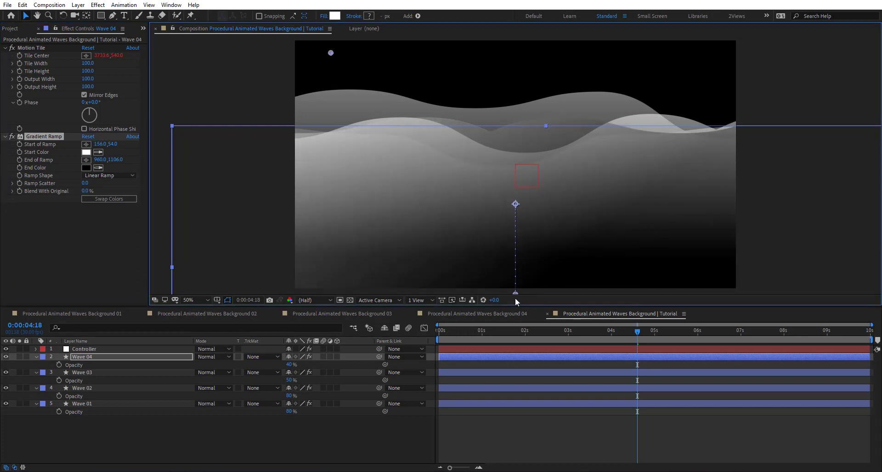
left_click_drag(514, 293, 346, 286)
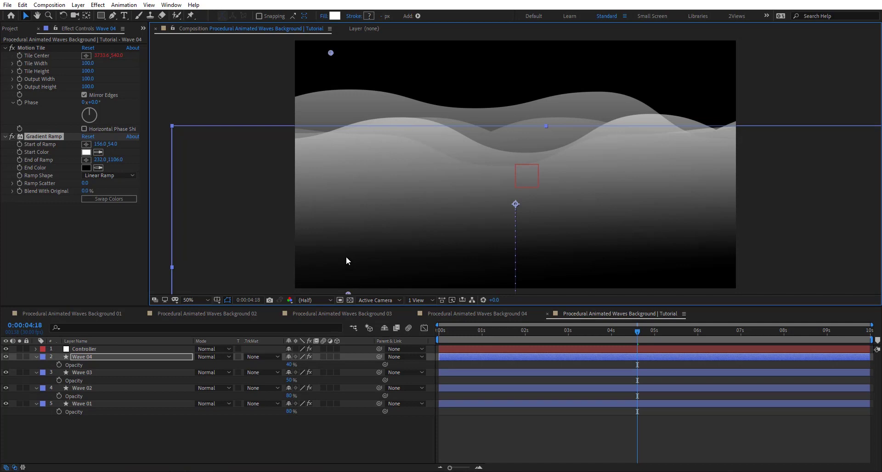
left_click_drag(345, 233, 344, 248)
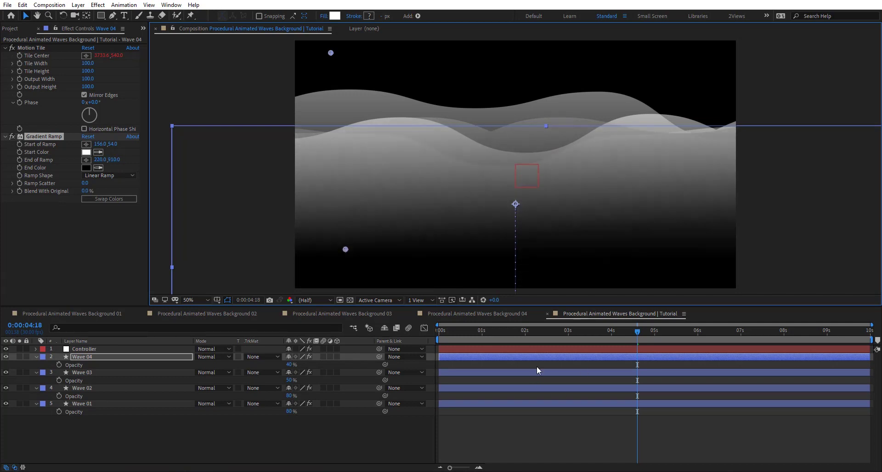
Step: Preview the wave animation from the beginning and end the work area at about 0:00:05:20
key("Home")
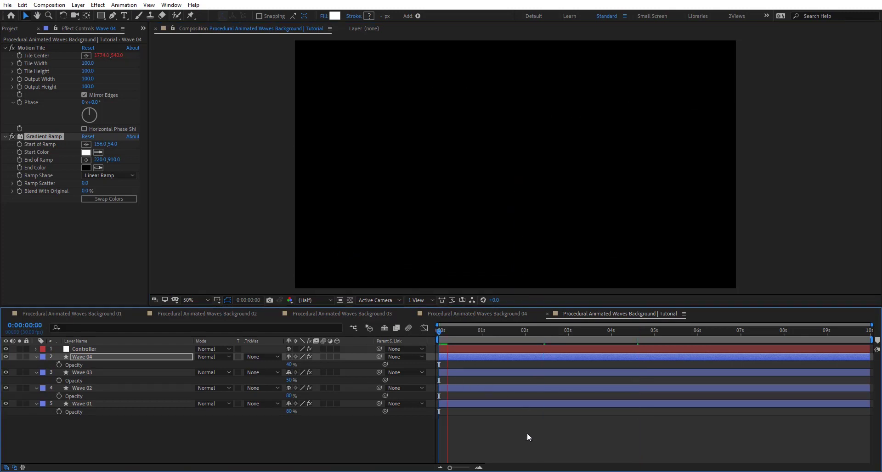
key("space")
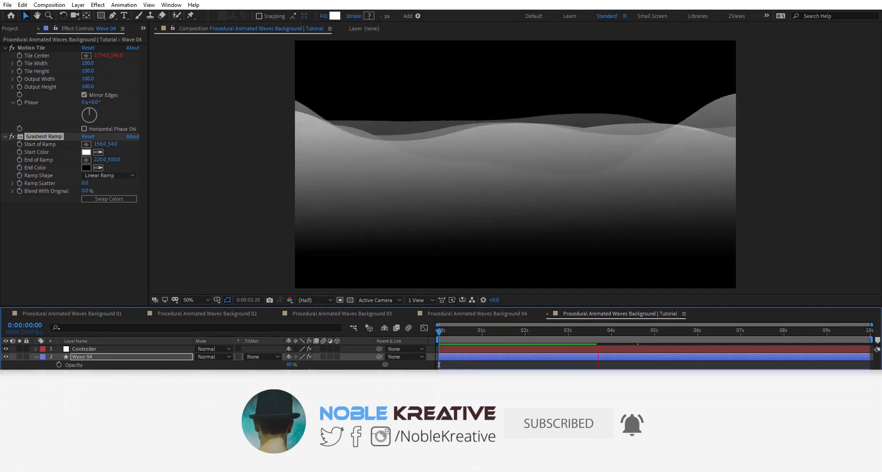
left_click(683, 332)
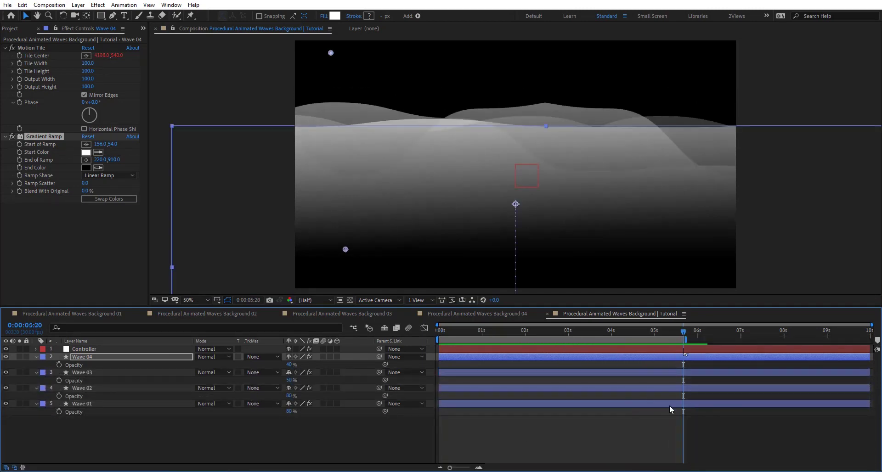
Step: Preview the shortened work area and scrub the timeline to 0:00:03:11
key("space")
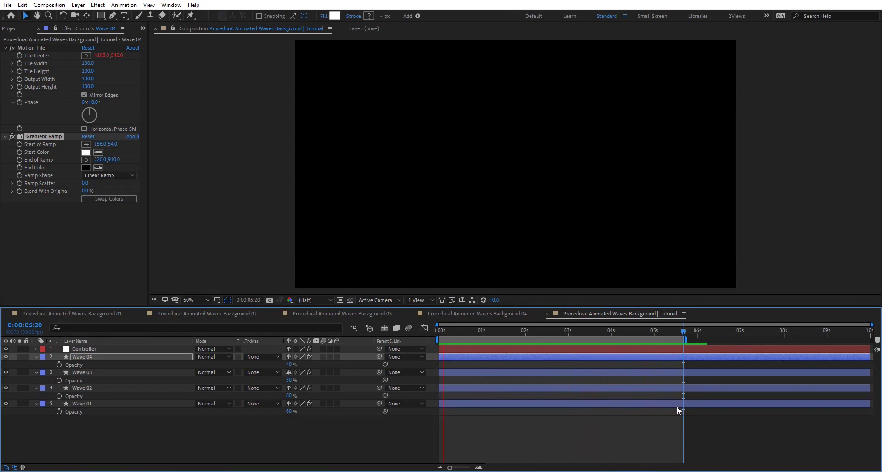
key("space")
left_click_drag(534, 335, 584, 335)
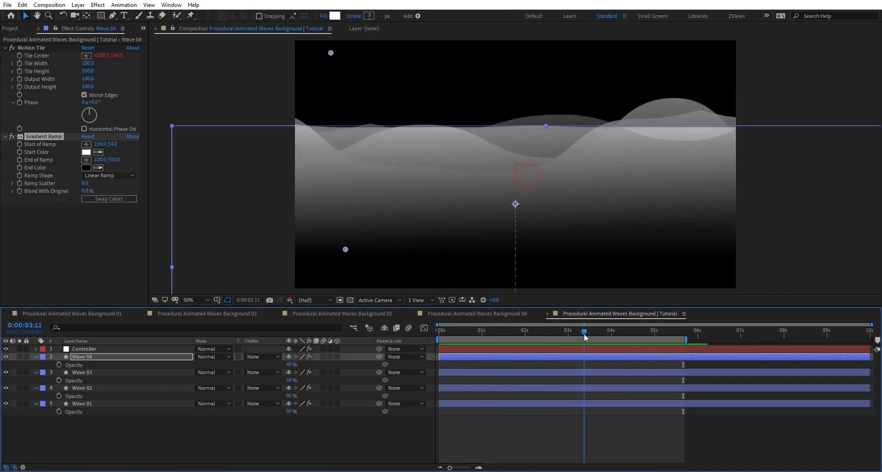
Step: Set the Controller's Speed slider to 20, preview the motion and move the time to 0:00:01:26
left_click(98, 349)
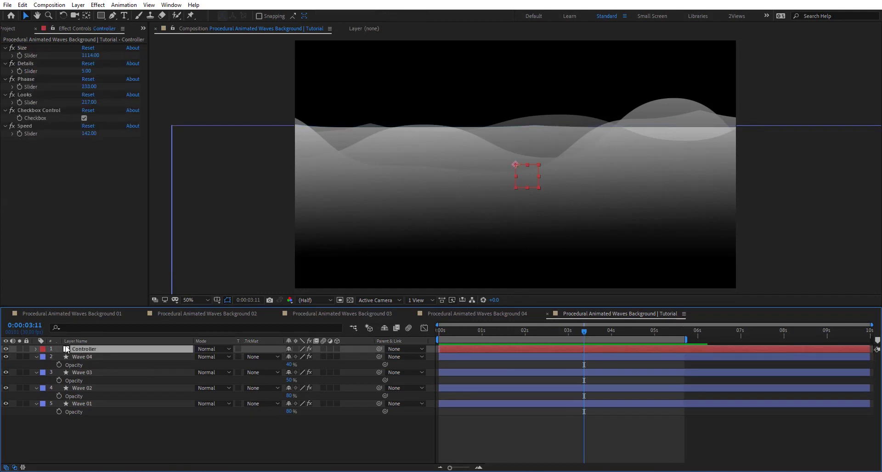
left_click(85, 133)
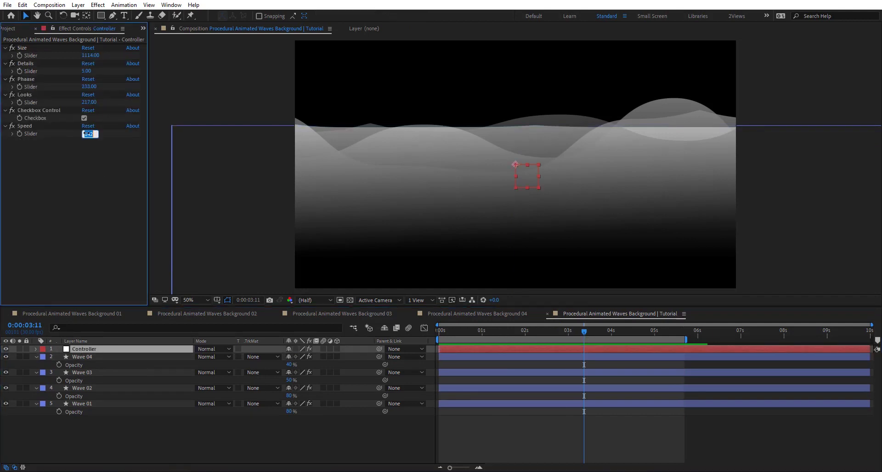
type("20")
key("Return")
key("space")
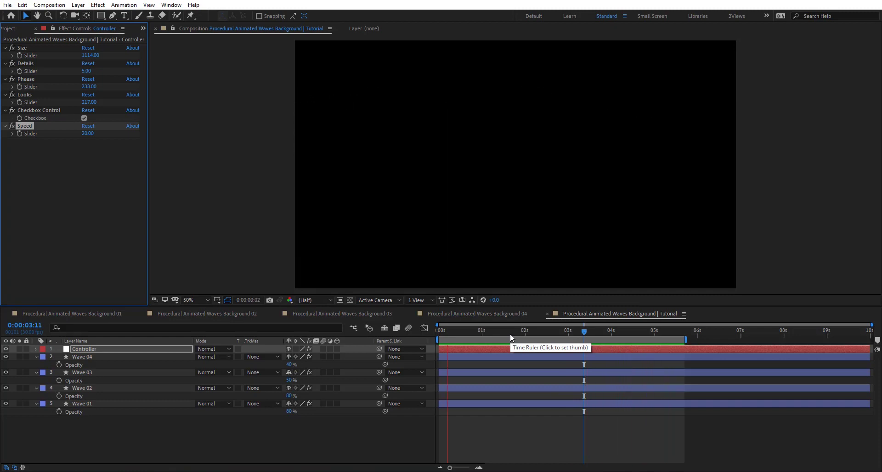
left_click(513, 334)
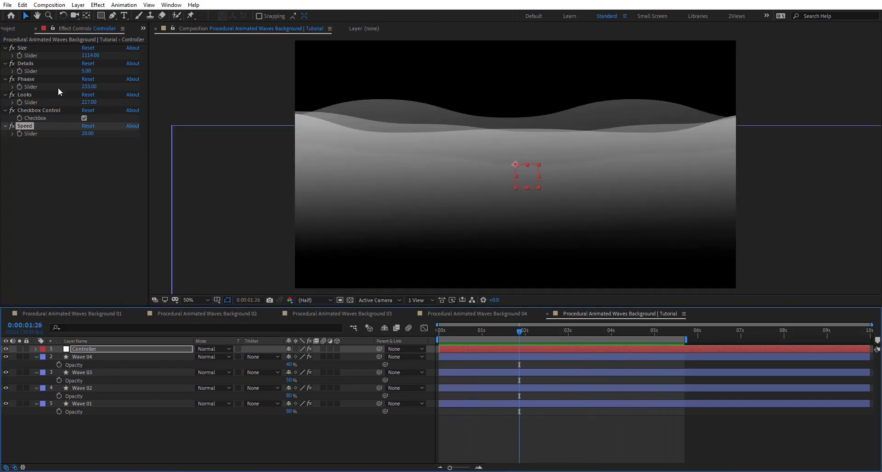
Step: Adjust the Controller's sliders to Size 1530, Details 7 and Looks 263.9 to reshape the waves
left_click_drag(92, 57, 630, 109)
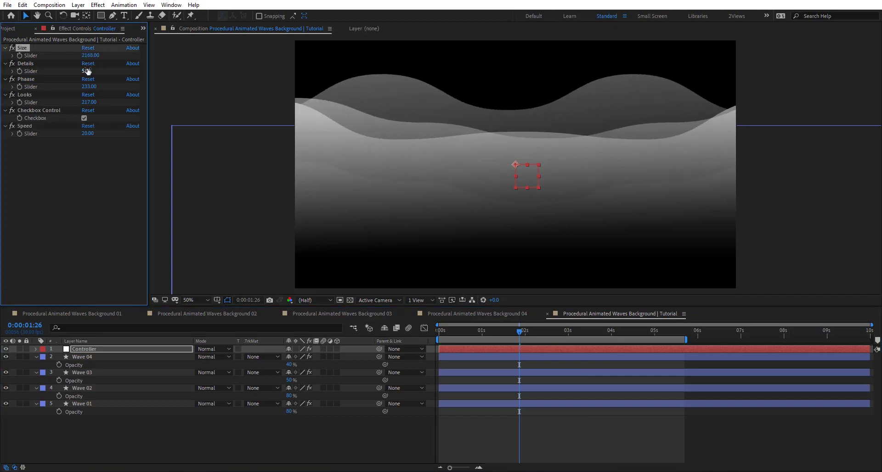
mouse_move(87, 71)
left_mouse_down()
mouse_move(106, 69)
mouse_move(96, 67)
left_mouse_up()
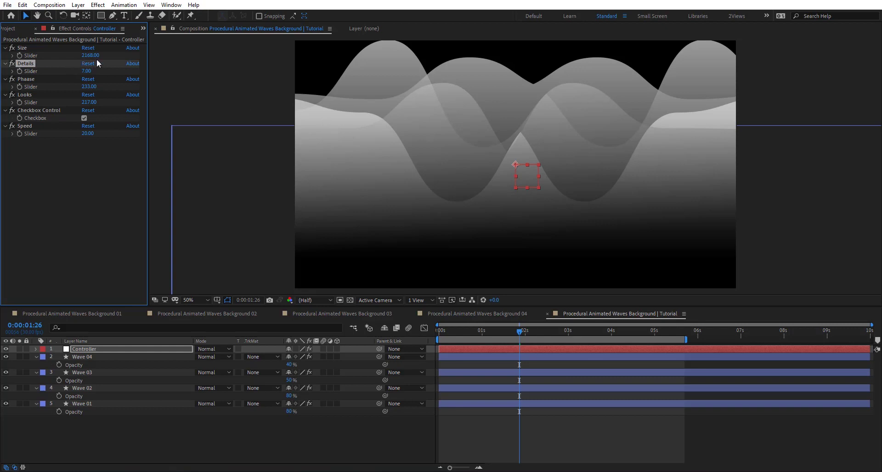
left_click_drag(90, 55, 2, 58)
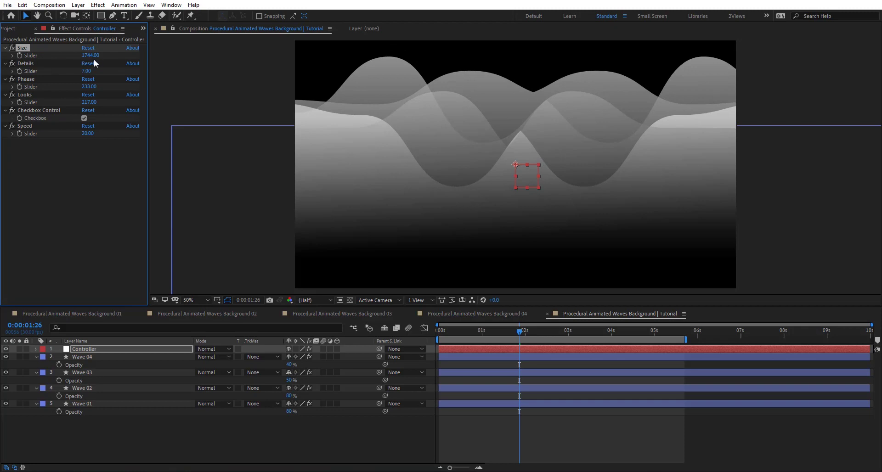
left_click(48, 54)
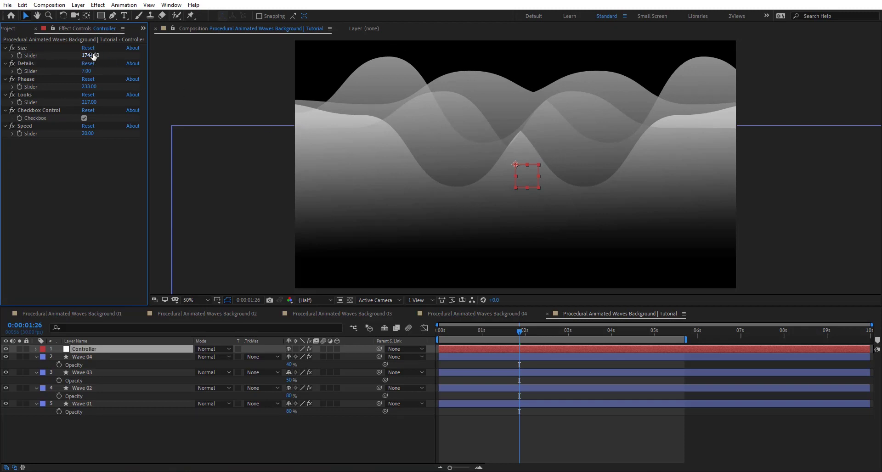
left_click_drag(87, 55, 88, 101)
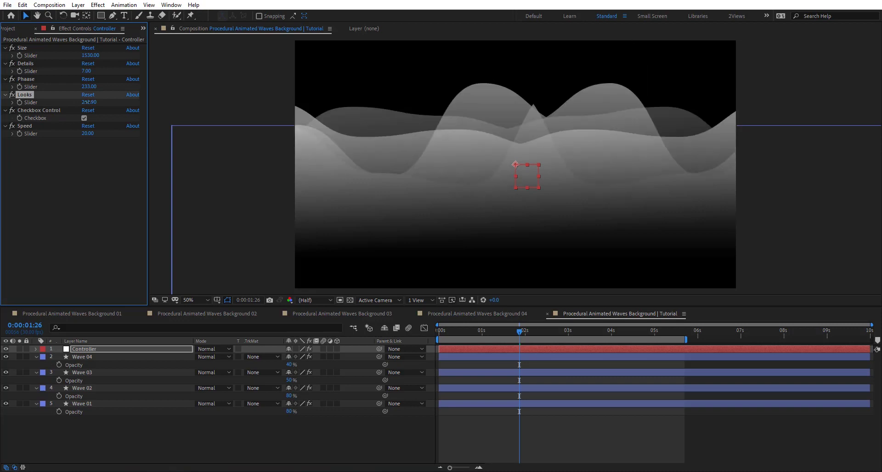
Step: Add a new null object to the composition and rename it Mover
right_click(205, 425)
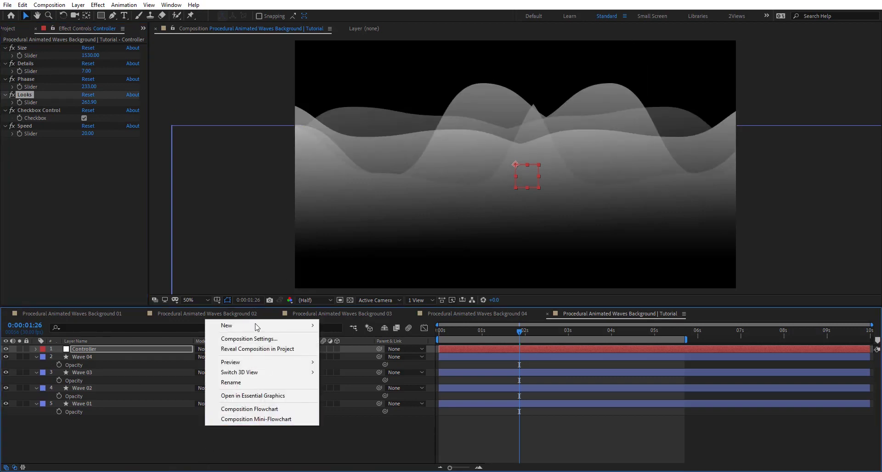
mouse_move(256, 325)
left_click(379, 378)
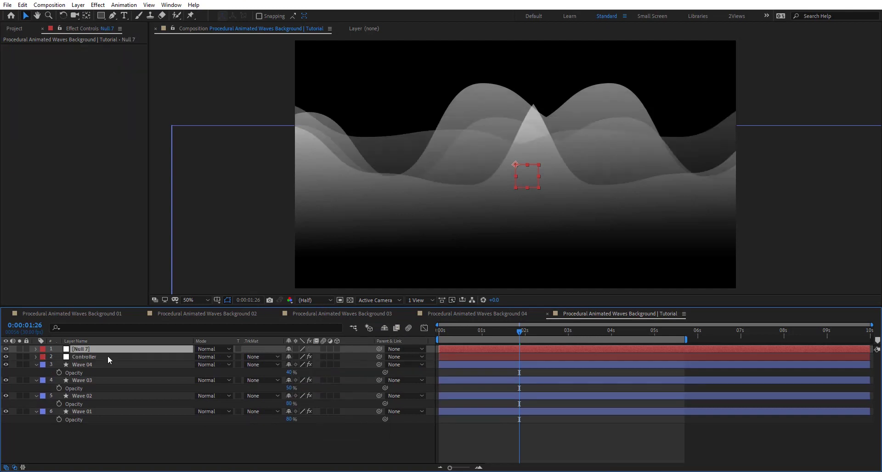
key("Return")
type("Mover")
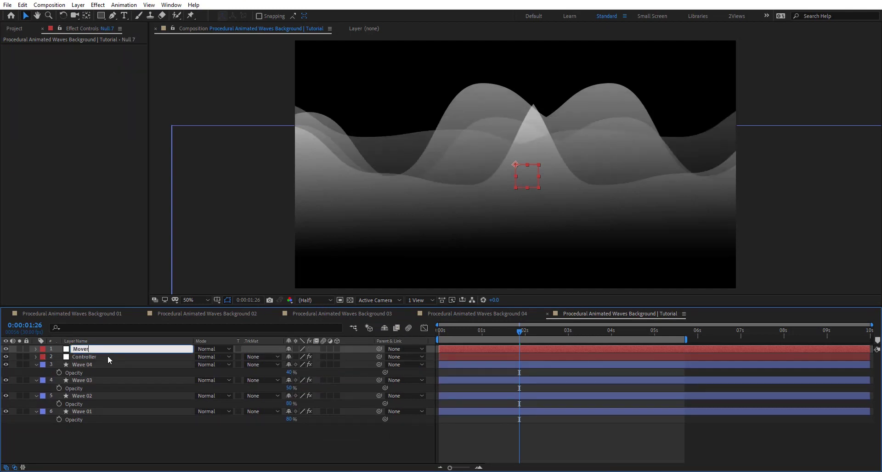
key("Return")
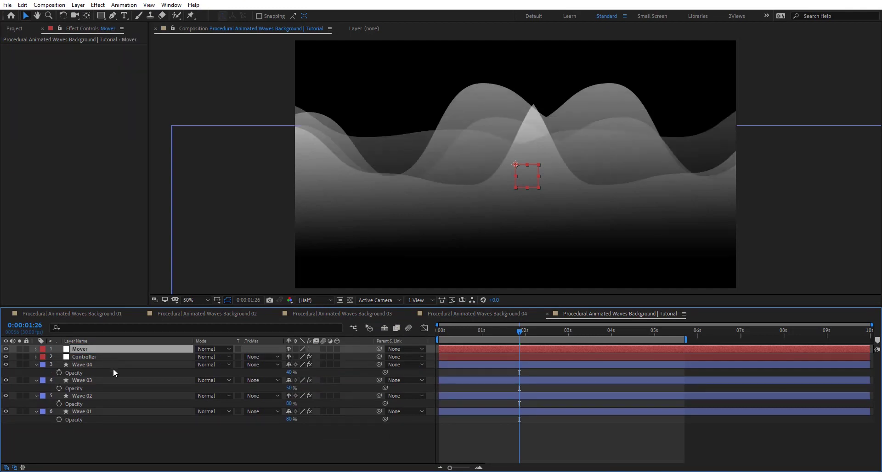
Step: Parent the Wave 01 to Wave 04 layers to the Mover null
left_click(113, 365)
left_click(116, 413, "shift")
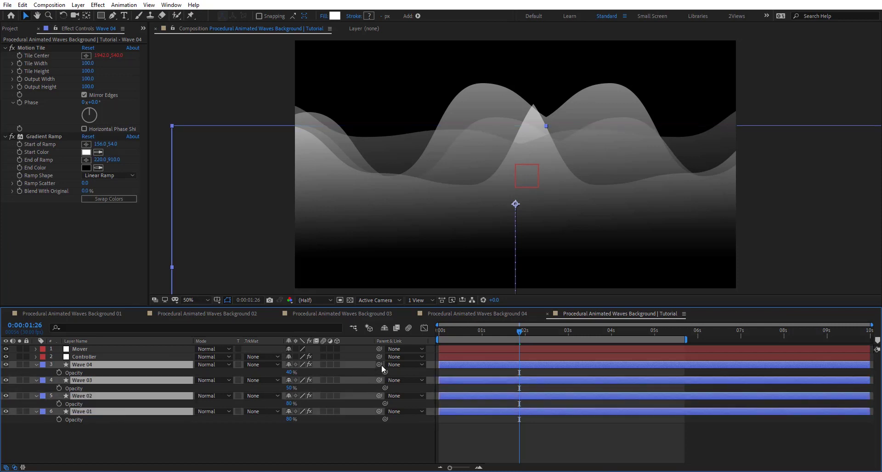
left_click_drag(381, 364, 80, 350)
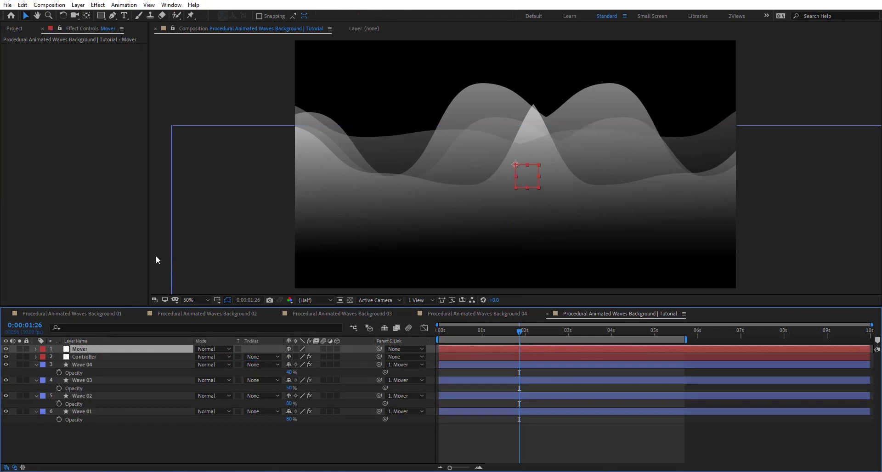
Step: Unlink the Mover null's scale dimensions and set its horizontal scale to 88.2%, keeping the height at 100%
key("s")
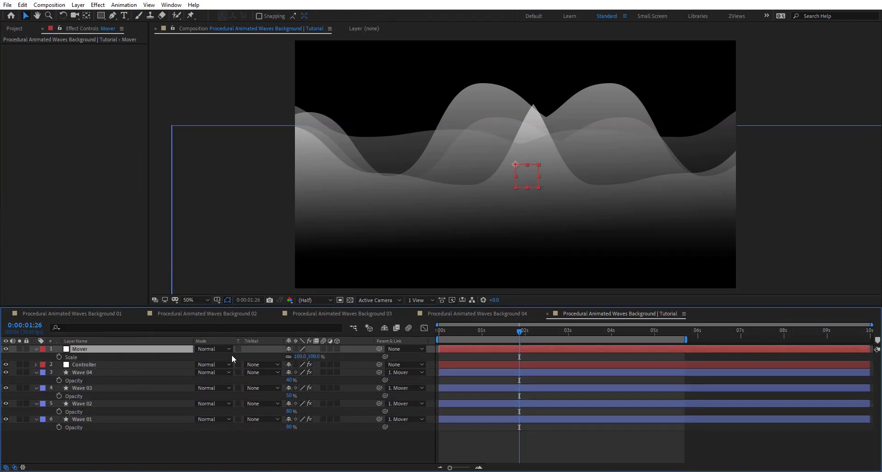
left_click(287, 356)
left_click_drag(300, 357, 316, 364)
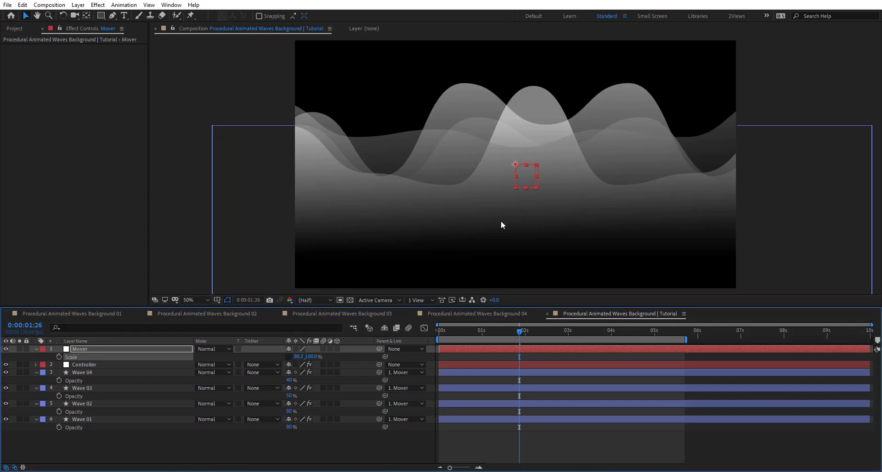
Step: Turn off the Controller's Checkbox Control at 0:00:01:19 and scrub through the waves to 0:00:01:28
left_click_drag(527, 335, 509, 341)
left_click(87, 365)
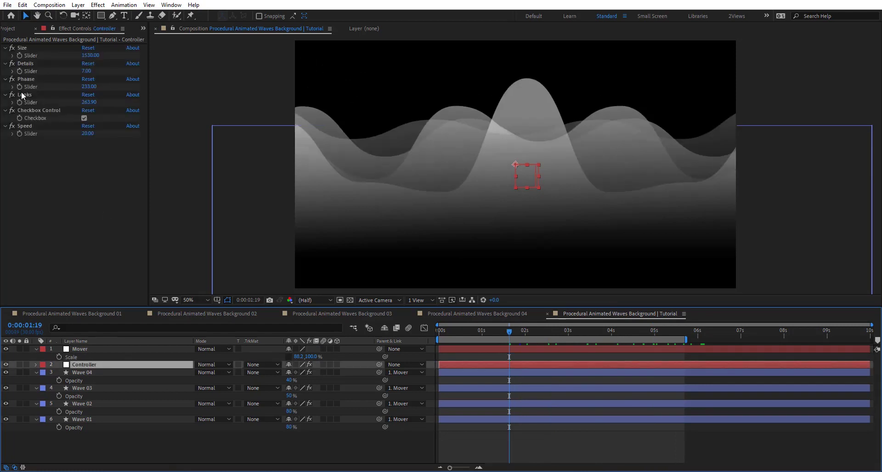
left_click(83, 117)
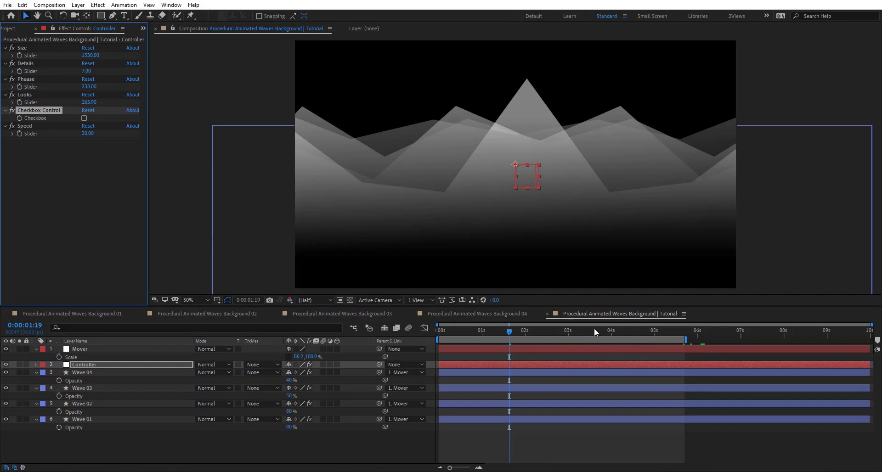
left_click_drag(594, 328, 522, 356)
Step: Raise the Mover null by setting its position to 960, 521
left_click(78, 349)
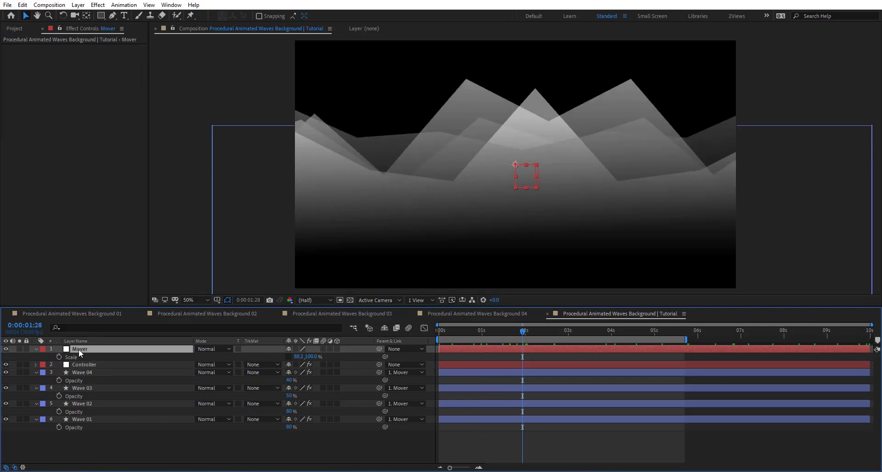
mouse_move(303, 357)
left_mouse_down()
mouse_move(502, 356)
mouse_move(22, 324)
mouse_move(322, 349)
mouse_move(276, 353)
mouse_move(305, 360)
left_mouse_up()
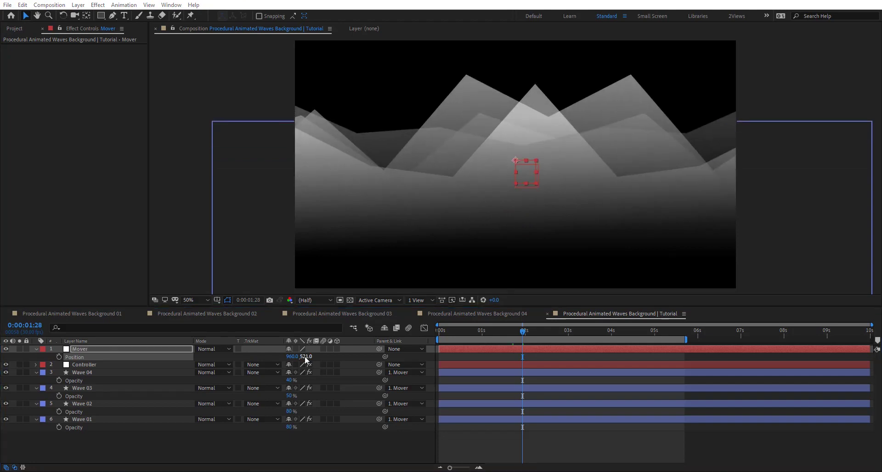
left_click(111, 447)
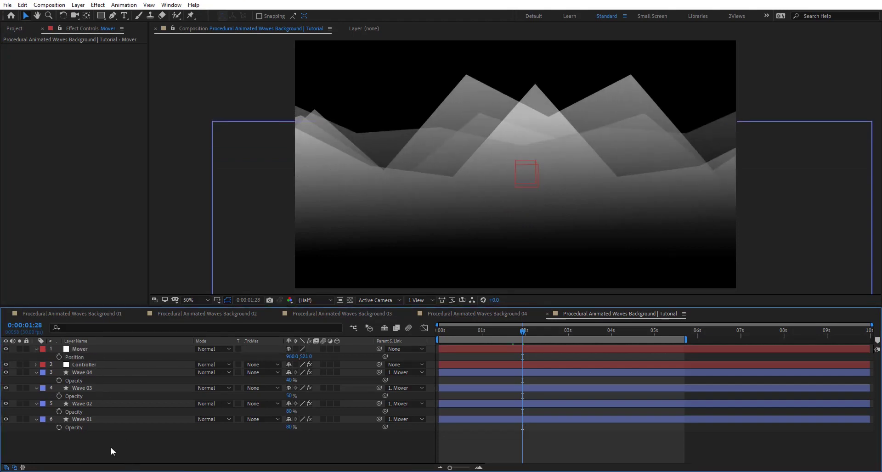
Step: Add an adjustment layer above all layers and rename it CC
key("ctrl+alt+y")
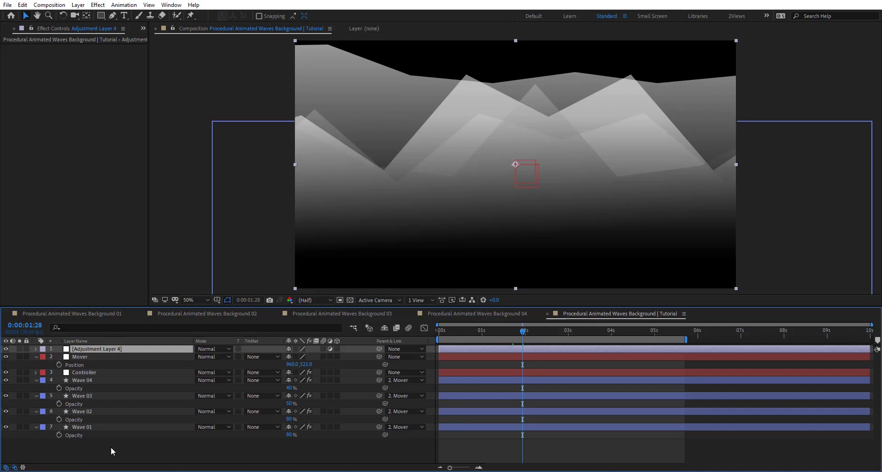
key("Return")
type("CC")
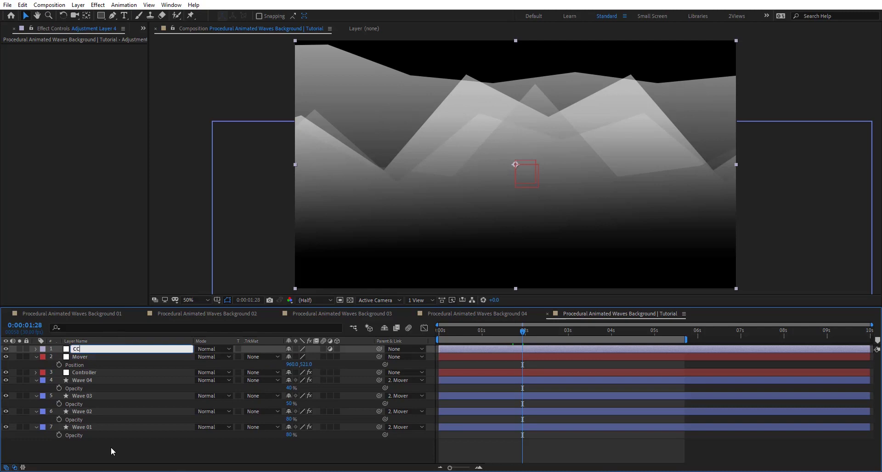
key("Return")
Step: Apply the CC Toner effect to the CC layer, preview the toned waves and park the playhead at 0:00:01:04
key("ctrl+space")
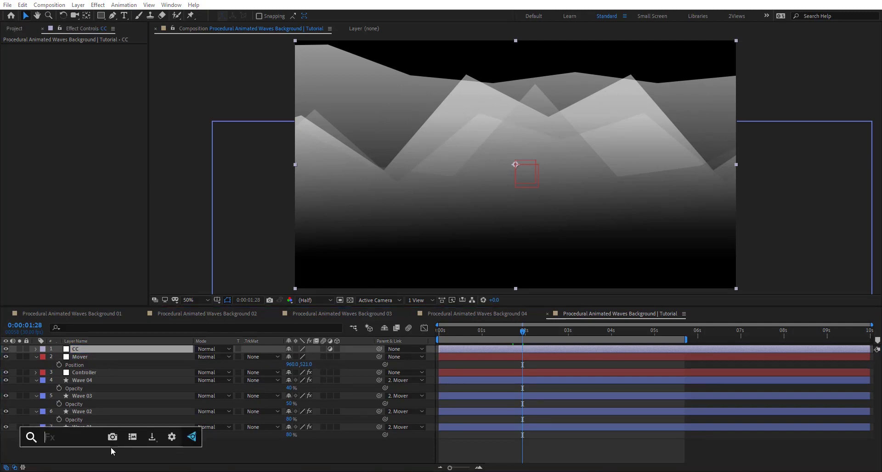
type("CC t")
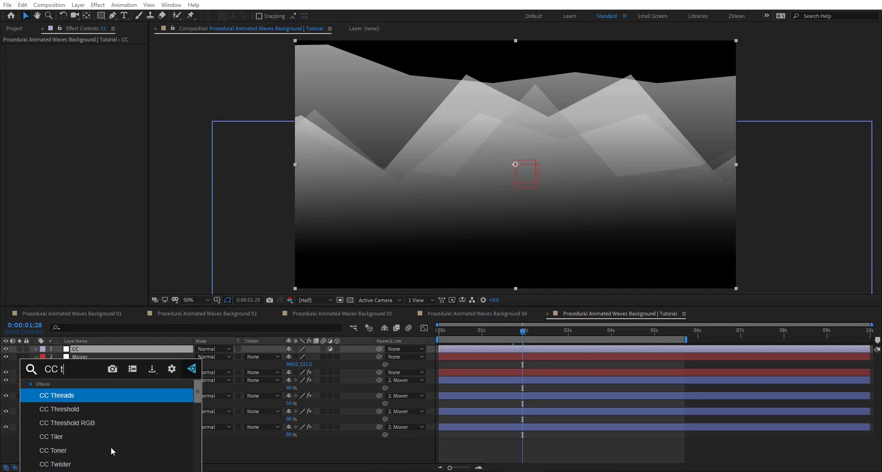
type("o")
key("Return")
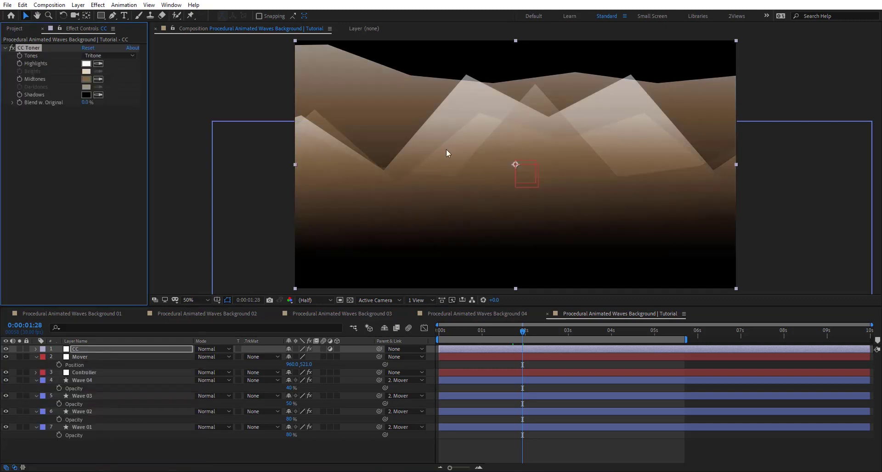
left_click(547, 452)
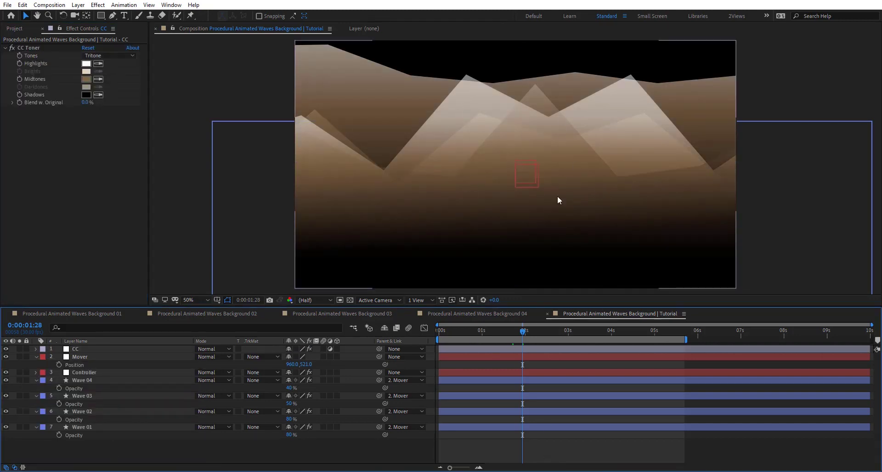
key("space")
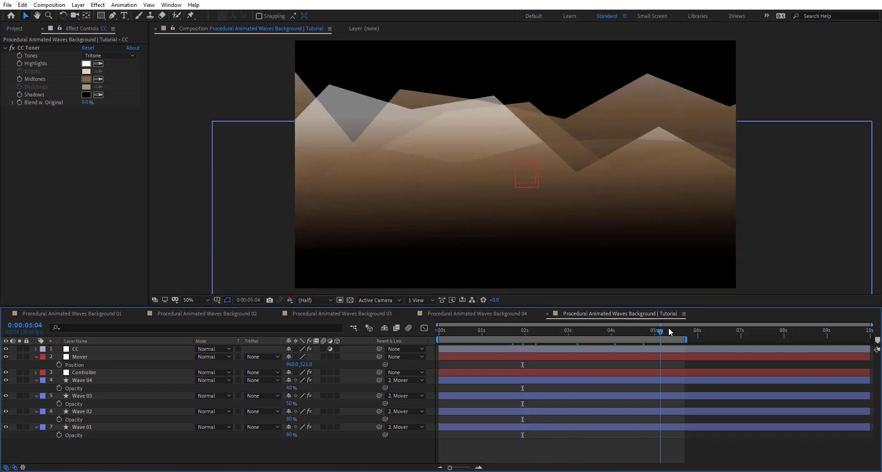
left_click(487, 330)
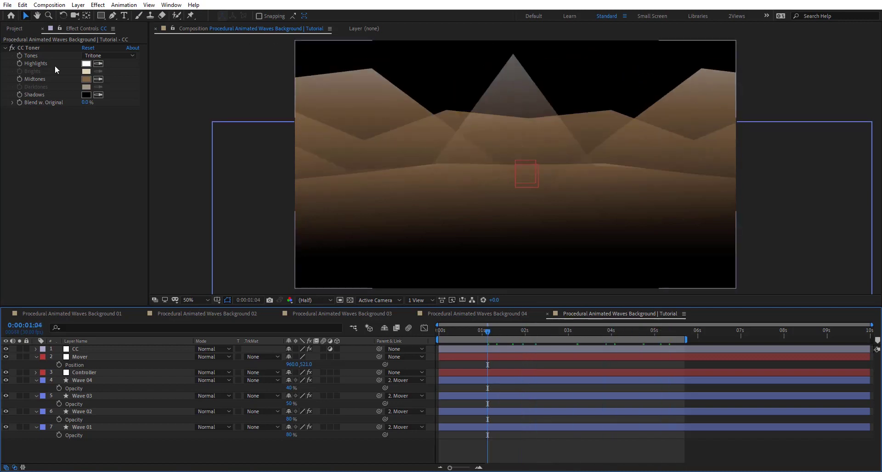
Step: Set the CC Toner midtones to teal green 46806F and the shadows to a dark red
left_click(86, 77)
left_click_drag(483, 301, 492, 323)
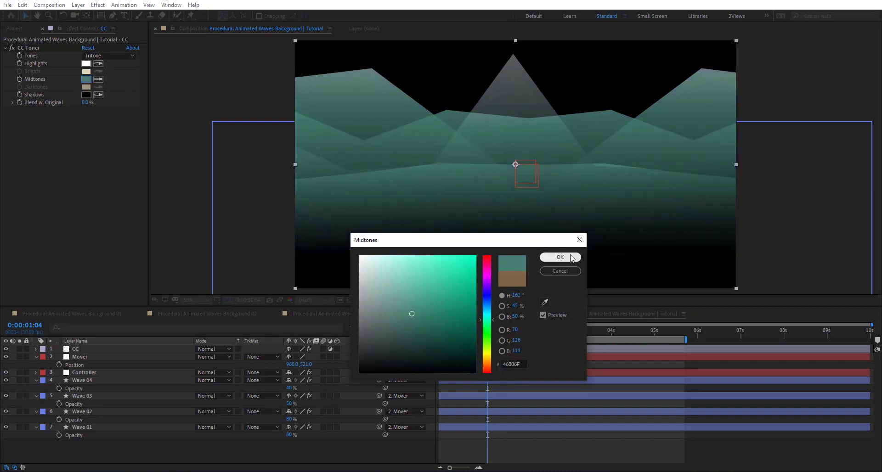
left_click(571, 257)
left_click(85, 95)
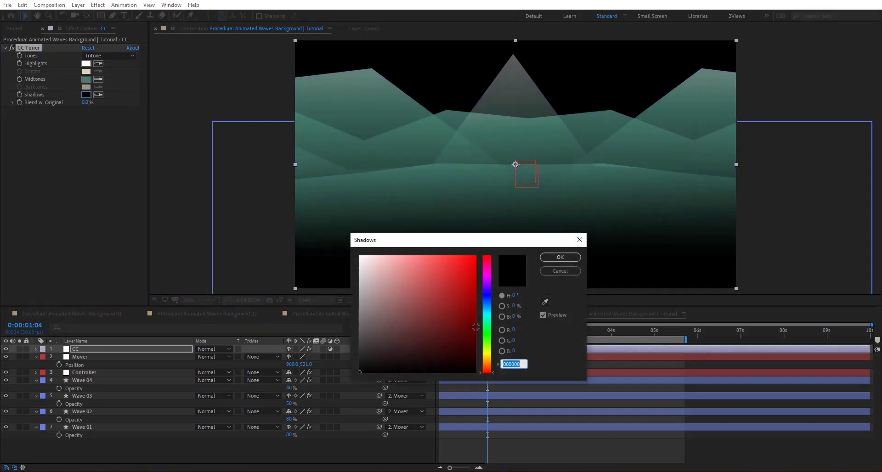
left_click(460, 334)
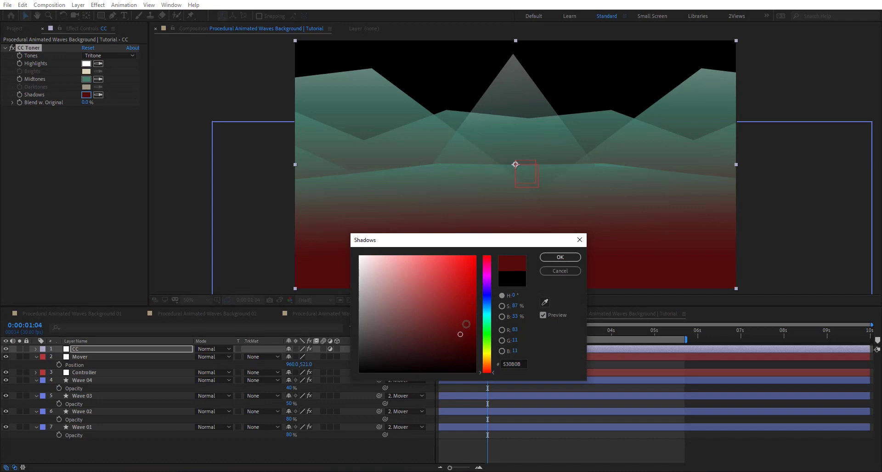
left_click(560, 257)
Step: Set the CC Toner highlights to a bright, saturated cyan blue
left_click(86, 64)
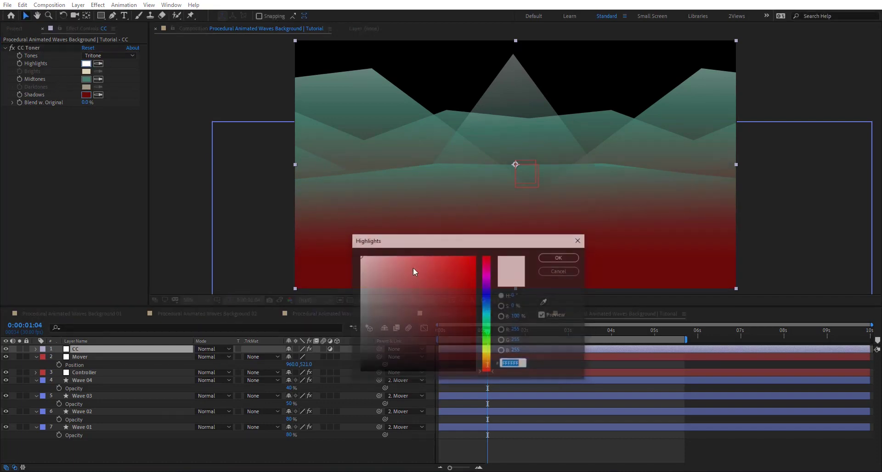
left_click(470, 258)
left_click_drag(489, 299, 580, 346)
left_click(574, 260)
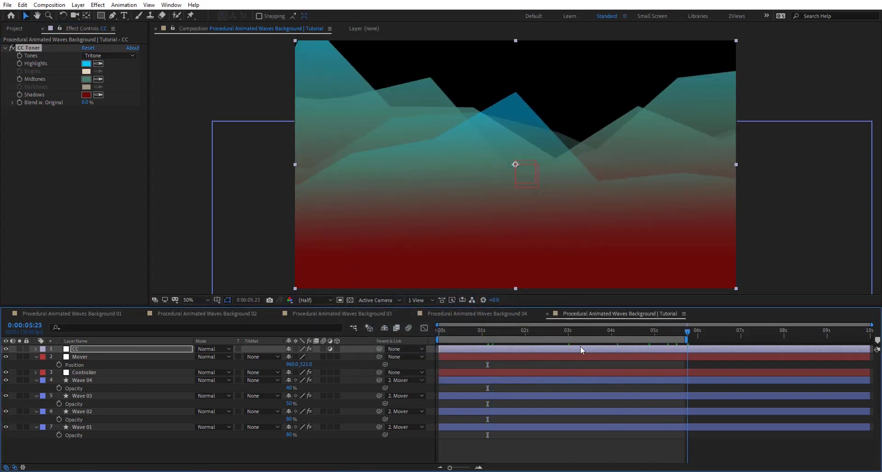
Step: Adjust the vertical Start of Ramp position in Wave 03's Gradient Ramp and set Wave 02's to 960, -235
left_click(106, 396)
left_click_drag(114, 143, 231, 166)
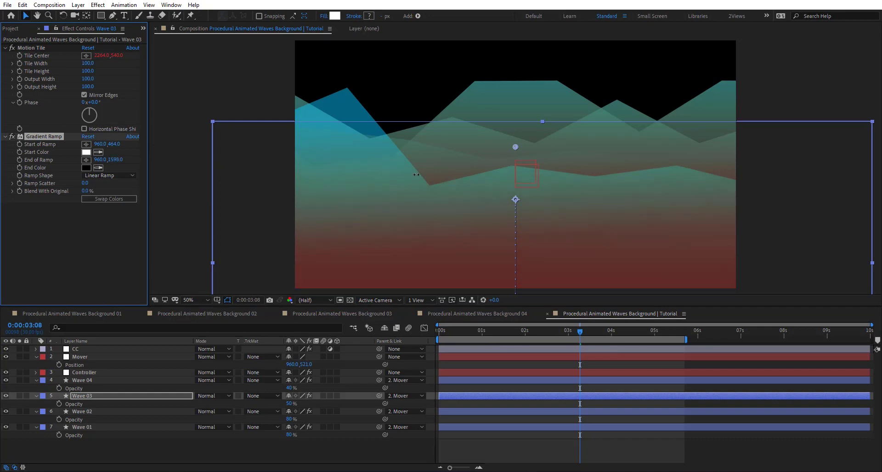
left_click(99, 412)
left_click_drag(115, 144, 134, 152)
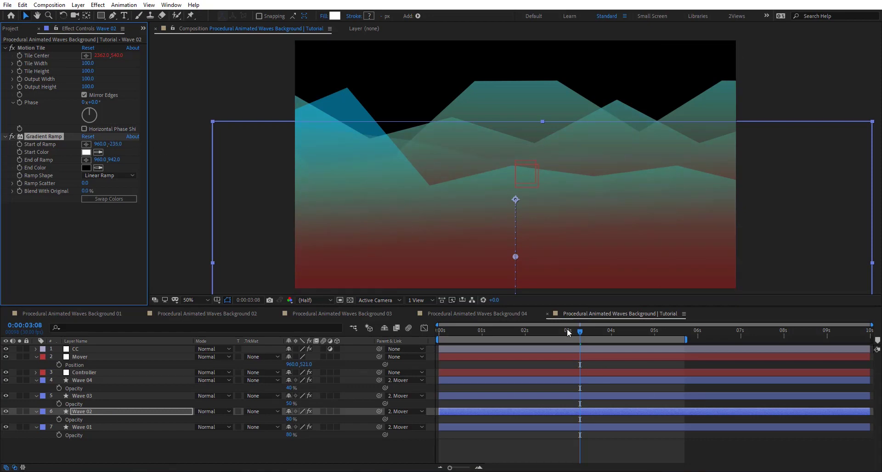
Step: Return to the first frame and extend the work area to the full 10 seconds of the composition
left_click_drag(568, 332, 552, 333)
key("Home")
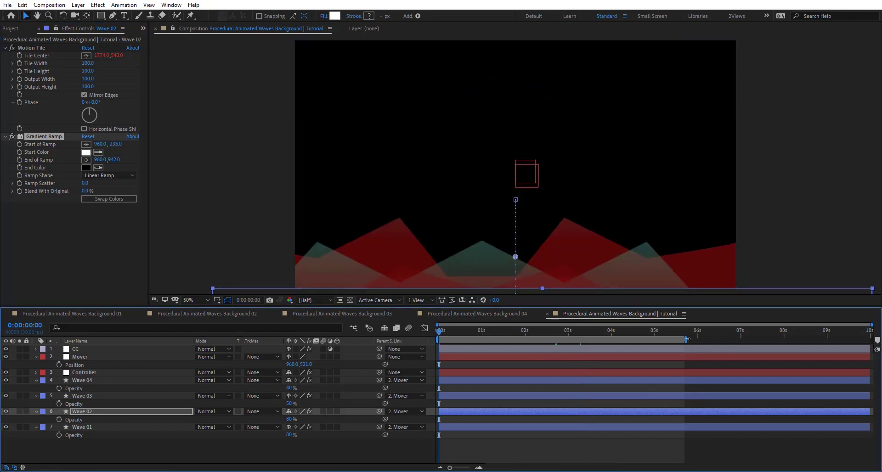
left_click_drag(686, 339, 868, 339)
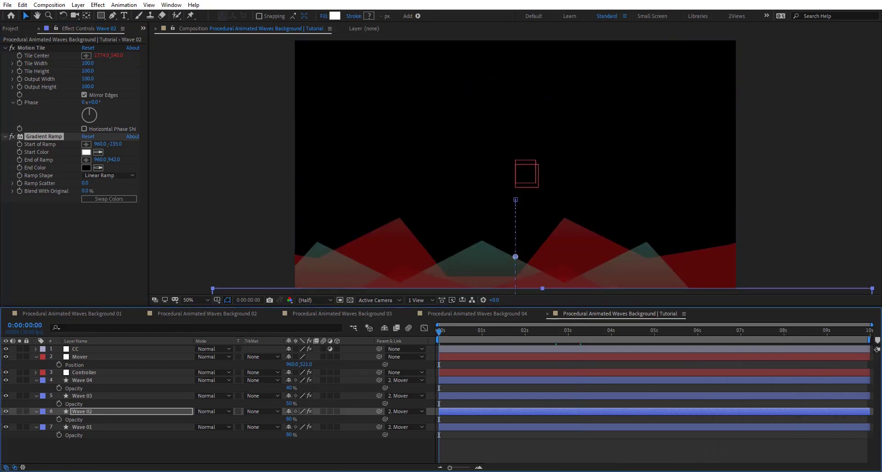
Step: Lower the Mover null to position 960, 855, preview the waves and scrub to 0:00:02:28
left_click(85, 357)
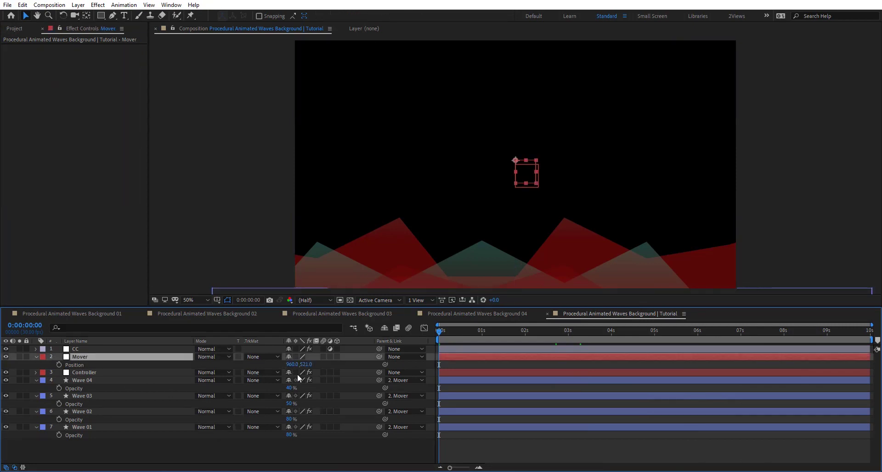
left_click_drag(305, 364, 466, 364)
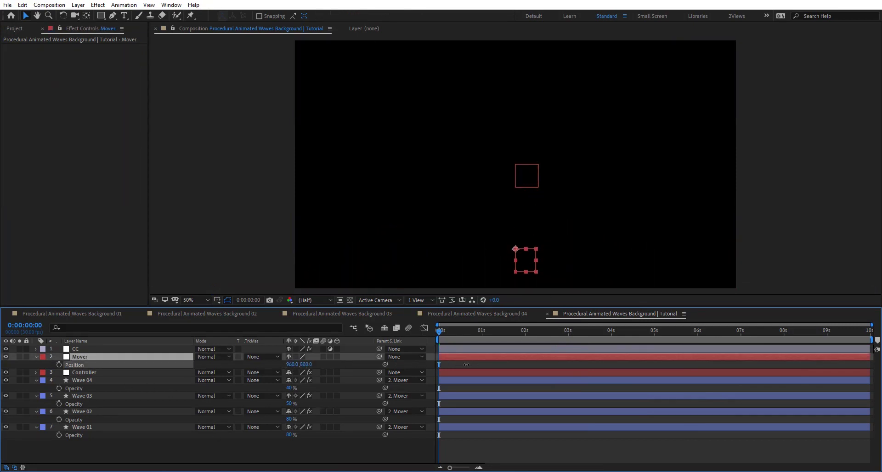
left_click_drag(436, 329, 576, 340)
left_click_drag(486, 340, 394, 339)
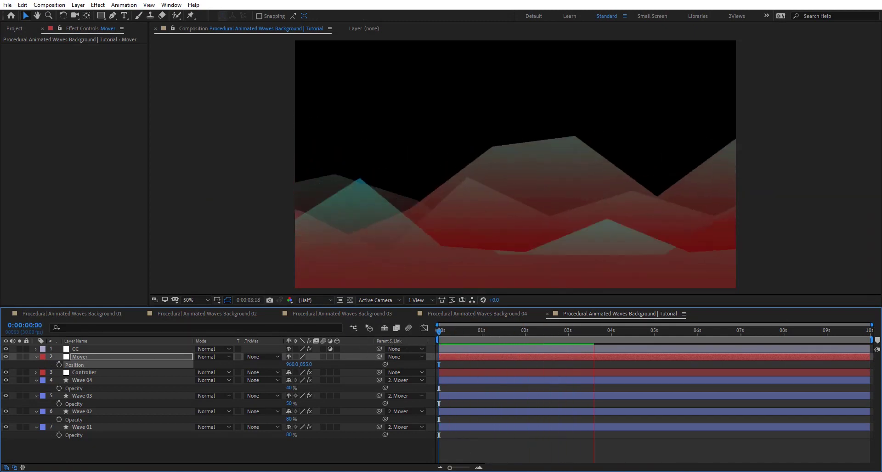
left_click(569, 331)
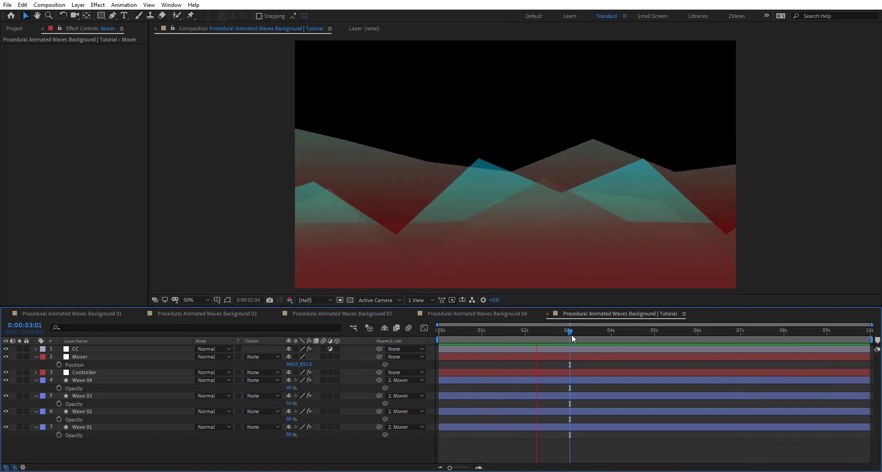
left_click(596, 333)
left_click_drag(596, 334, 566, 333)
Step: Reverse Wave 04's drift by changing the X line of its Motion Tile Tile Center expression to X=value[0]-S*time*index*1.5;
left_click(103, 380)
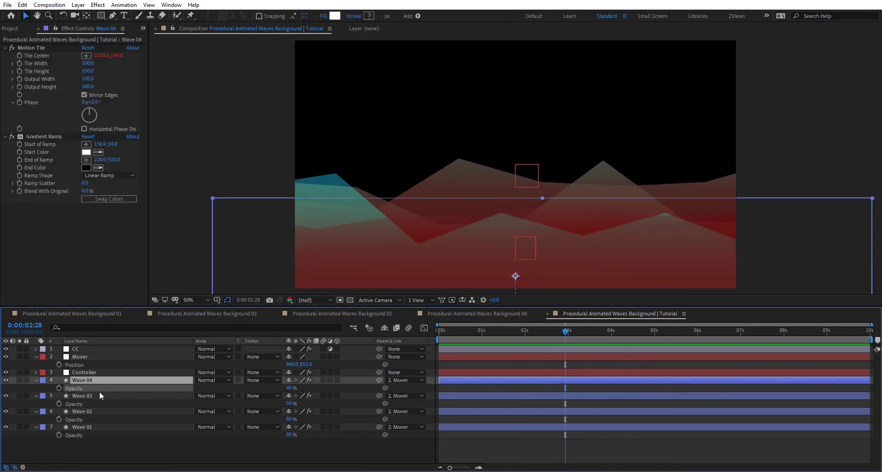
left_click(99, 394, "shift")
key("e")
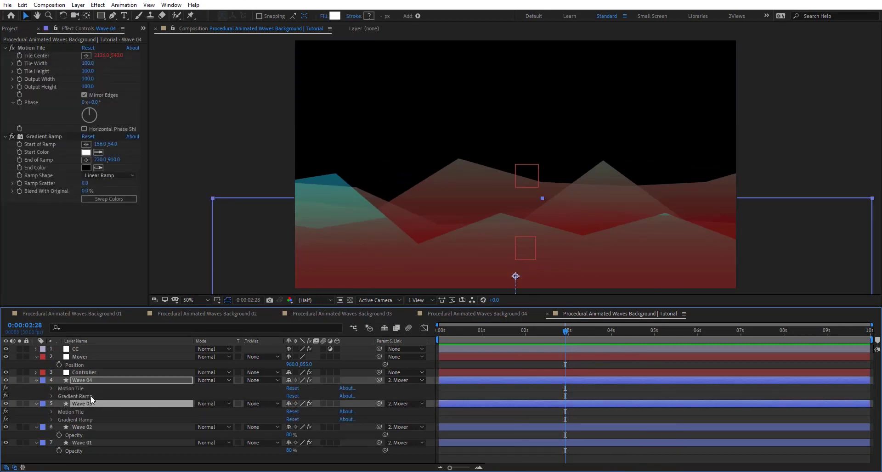
left_click(49, 388)
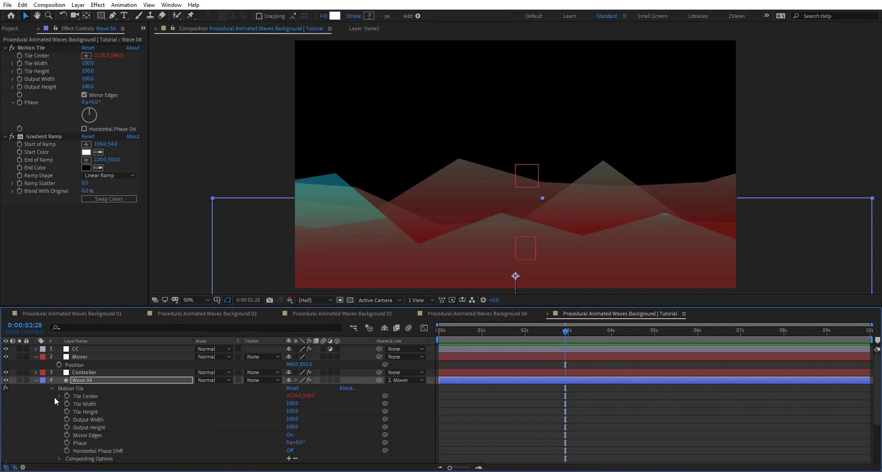
left_click(491, 438)
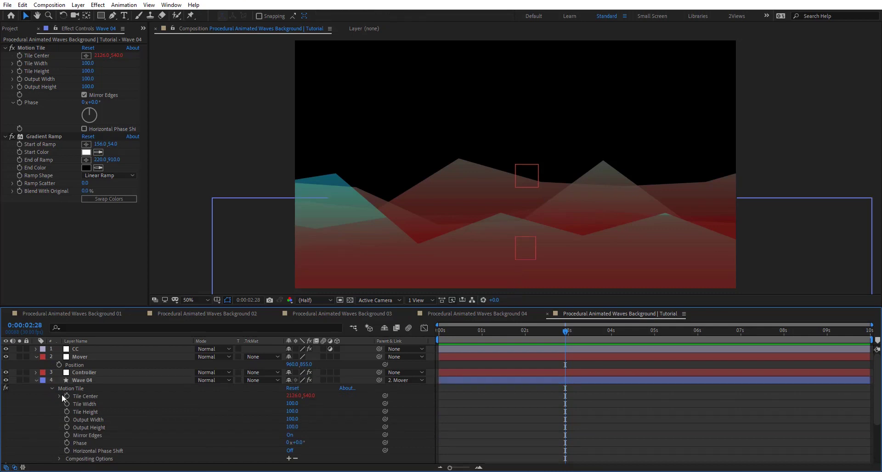
left_click(60, 396)
left_click(502, 412)
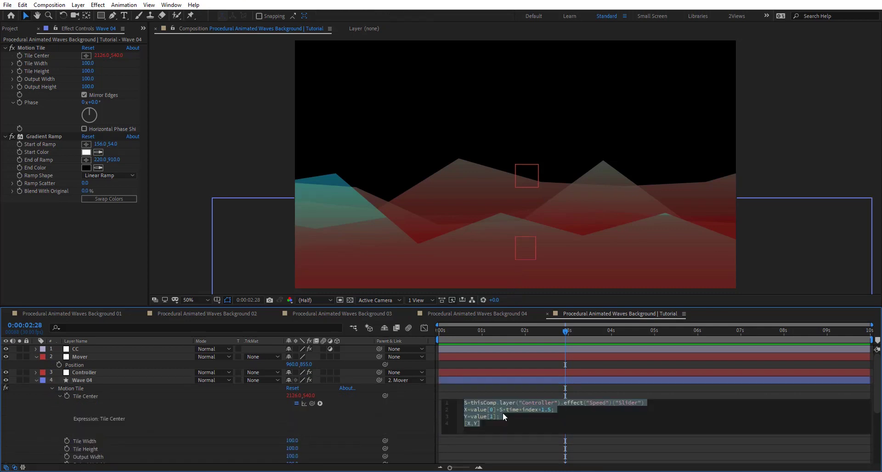
left_click(499, 410)
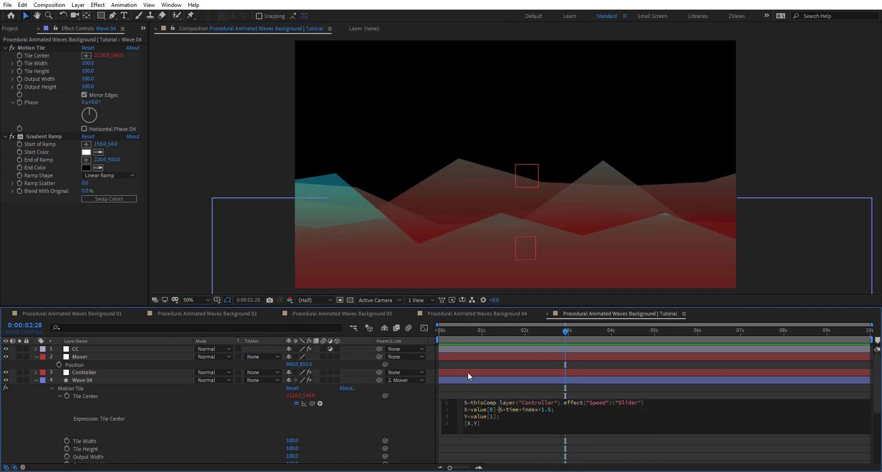
Step: Change the X line of Wave 03's Tile Center expression to X=value[0]-S*time*index*1.5; and preview the motion up to 0:00:04:27
scroll(138, 414, "down", 5)
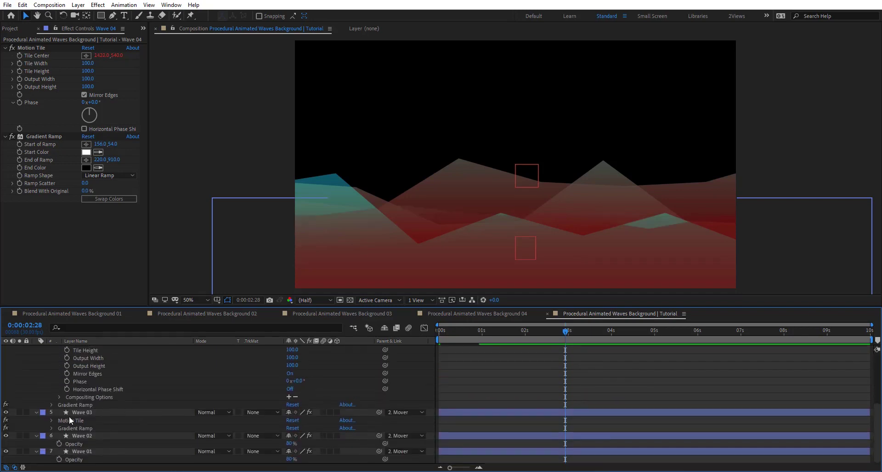
left_click(50, 421)
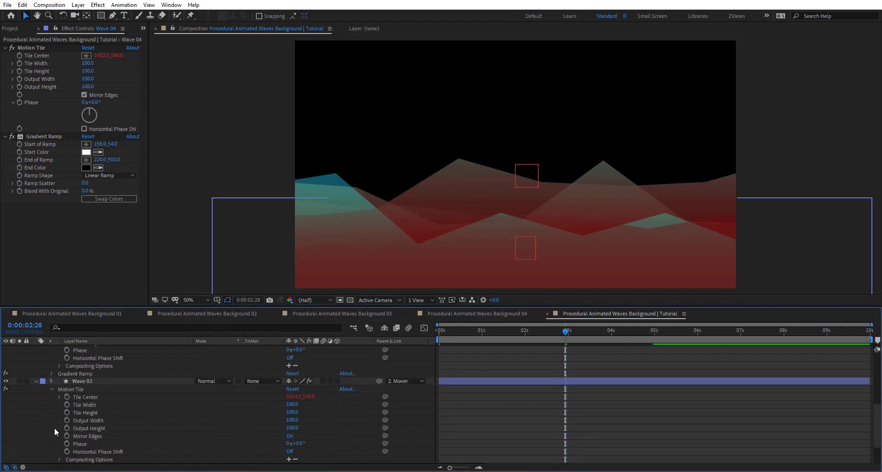
left_click(58, 397)
left_click(506, 412)
left_click(507, 410)
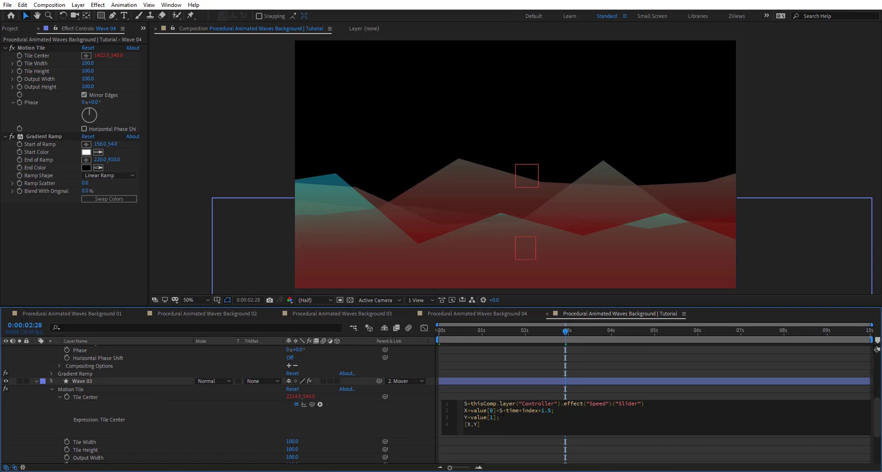
left_click(480, 372)
key("space")
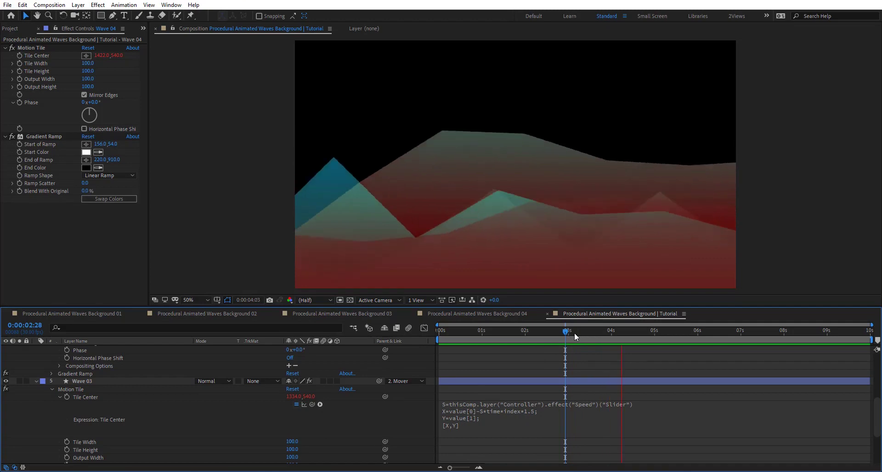
left_click_drag(596, 326, 650, 326)
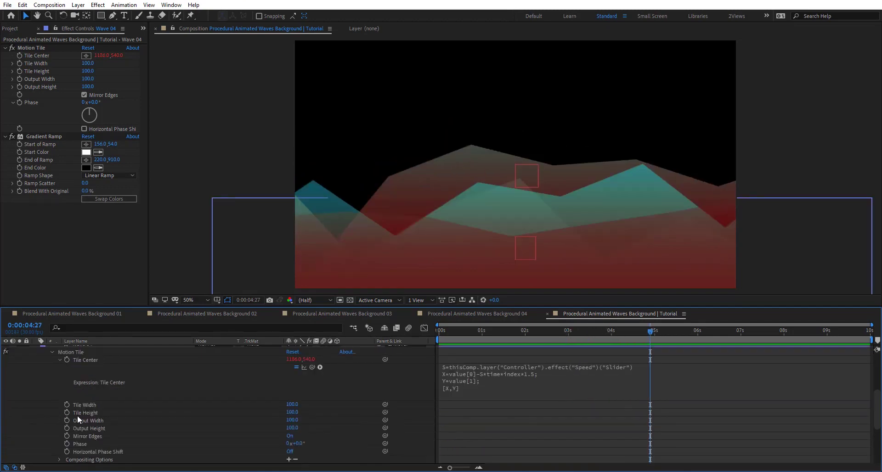
Step: Collapse the expanded properties of all layers in the timeline and clear the selection
scroll(78, 415, "up", 10)
key("ctrl+a")
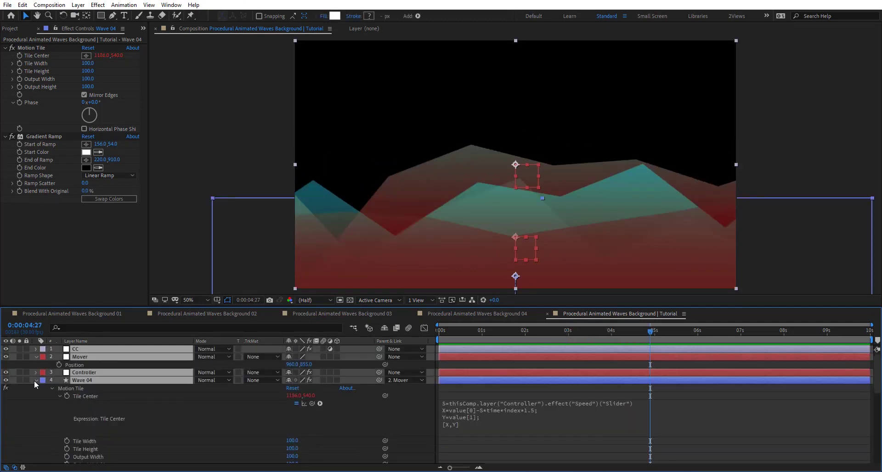
left_click(36, 380)
left_click(75, 420)
Step: Turn on the Controller's Checkbox Control to smooth the waves and set its Size slider to 1217
left_click(88, 365)
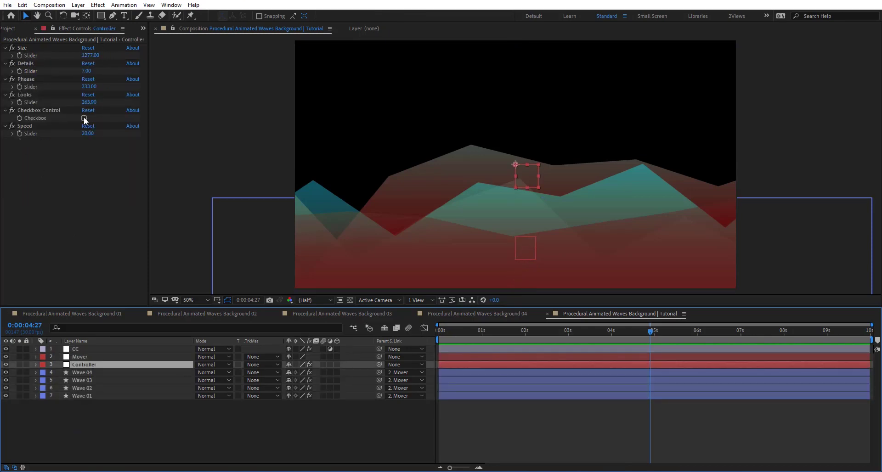
left_click(84, 118)
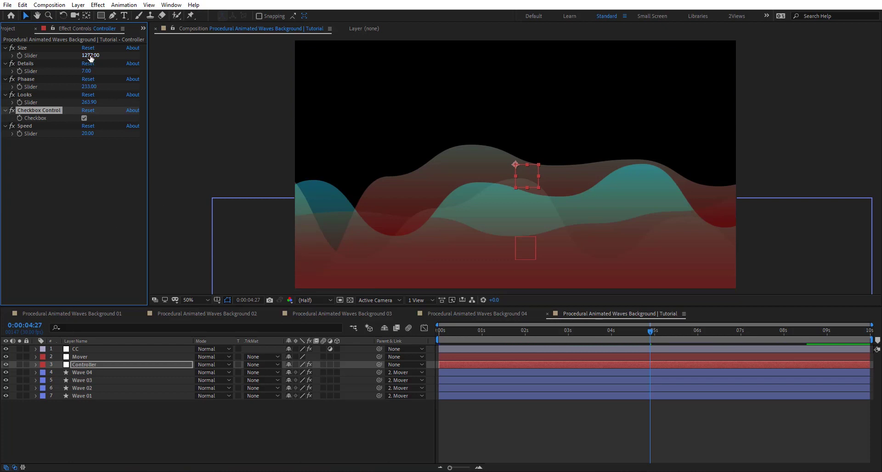
left_click_drag(91, 55, 77, 55)
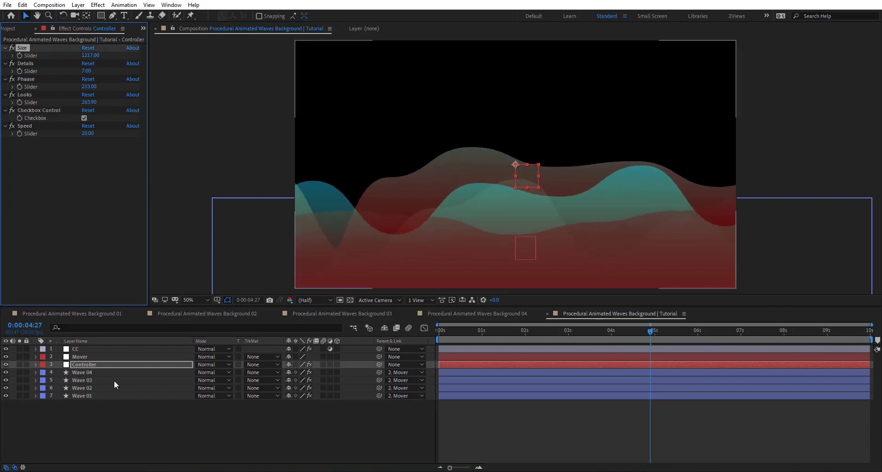
Step: Scale the Mover null to 123.2% wide and 82% high and preview the waves
left_click(95, 358)
key("s")
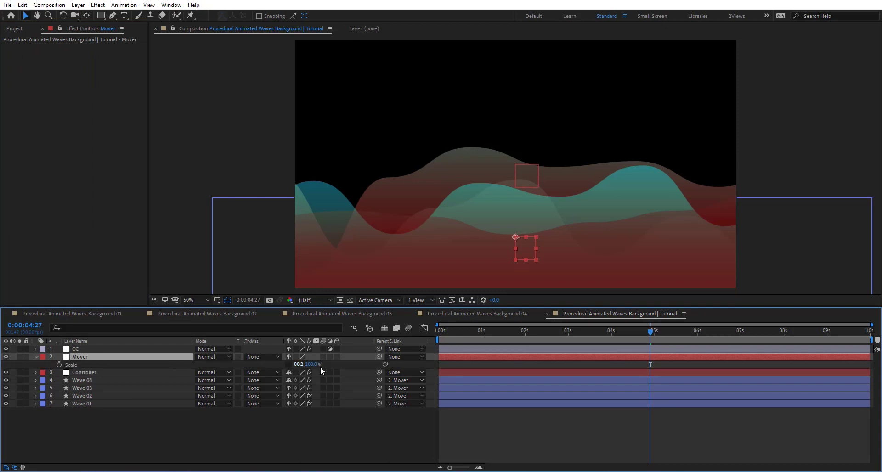
mouse_move(299, 365)
left_mouse_down()
mouse_move(324, 364)
mouse_move(313, 365)
left_mouse_up()
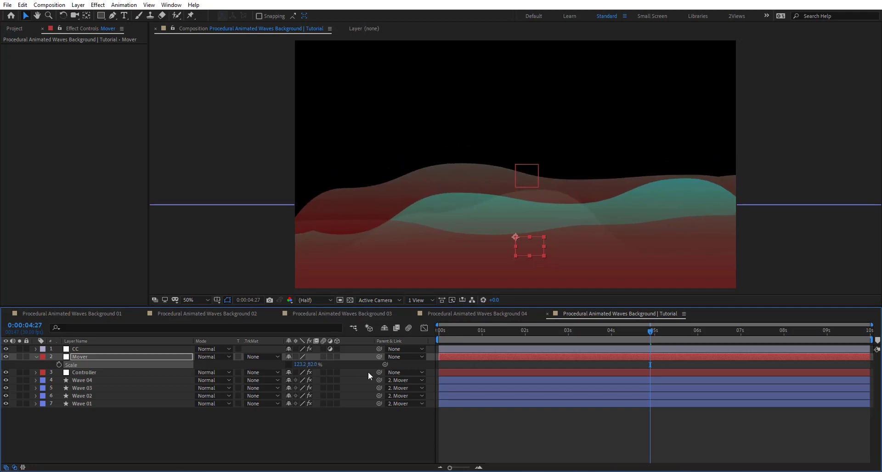
key("space")
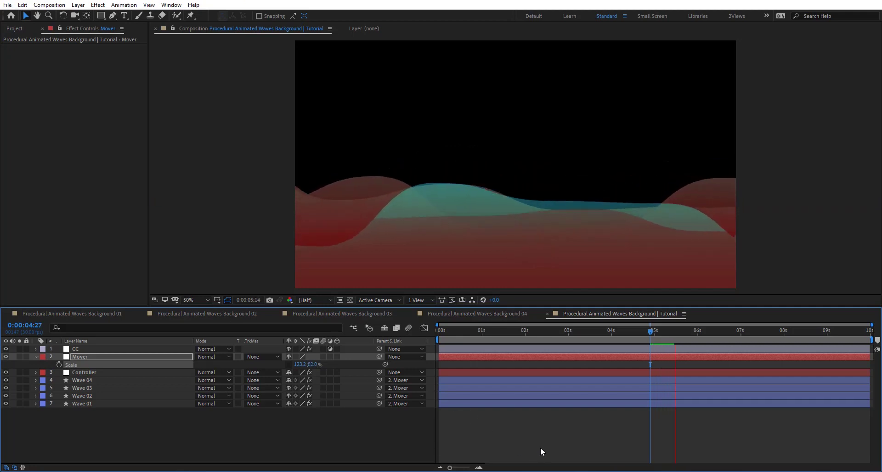